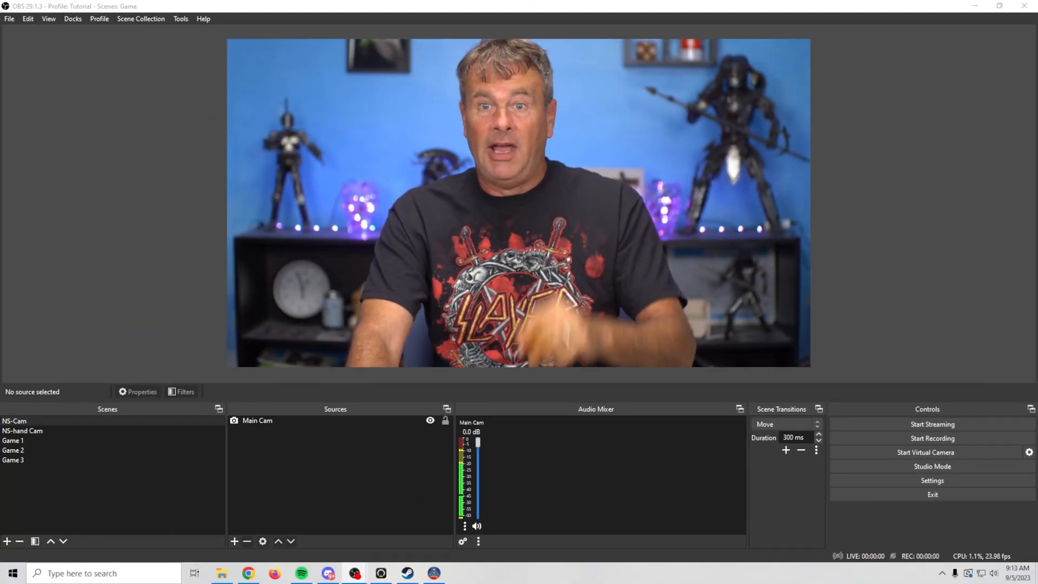
Preview the NS-hand Cam, Game 1, Game 2 and Game 3 scenes, ending on Game 1
left_click(81, 430)
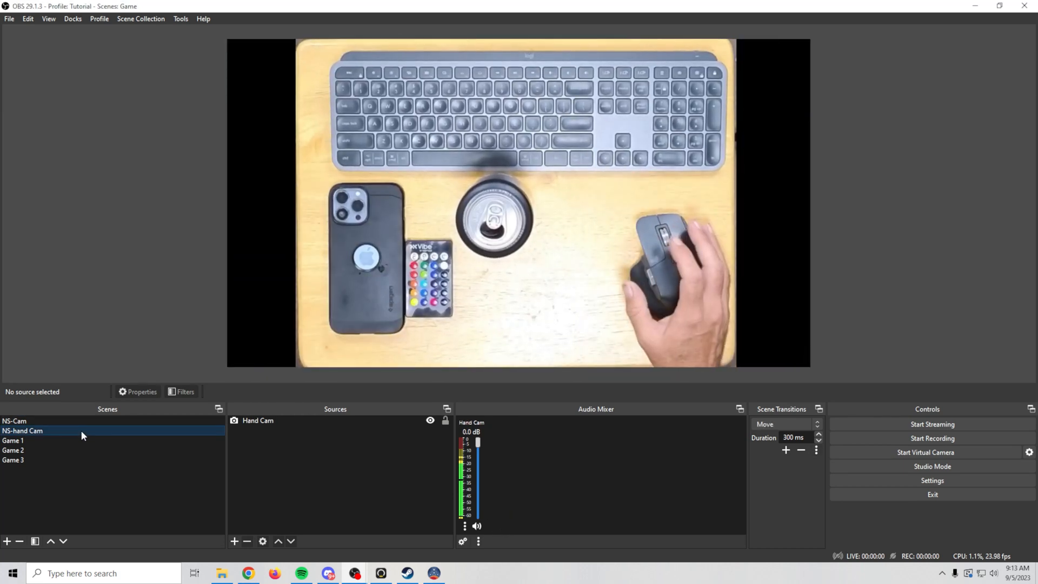
left_click(68, 441)
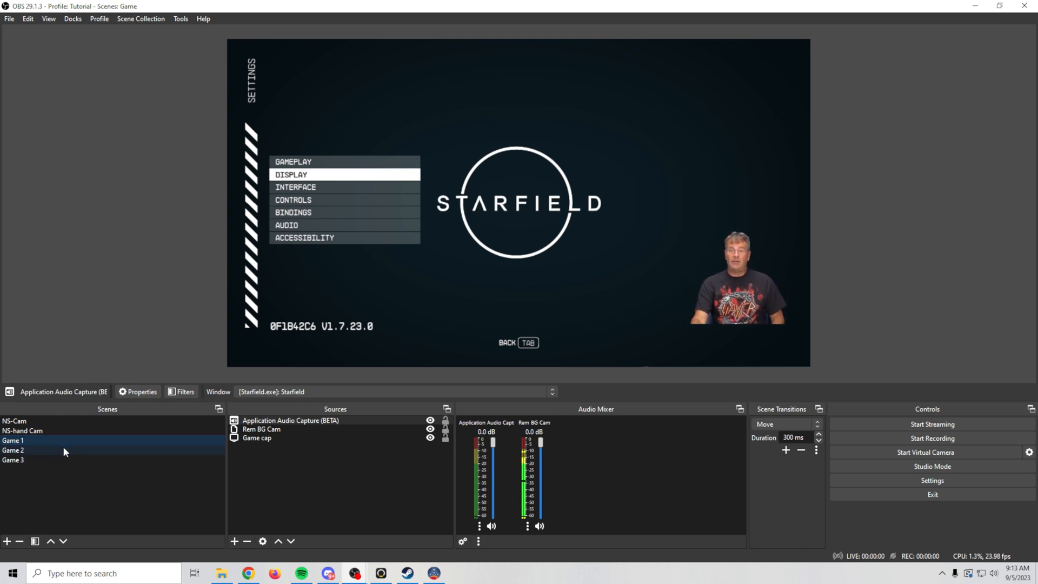
left_click(64, 450)
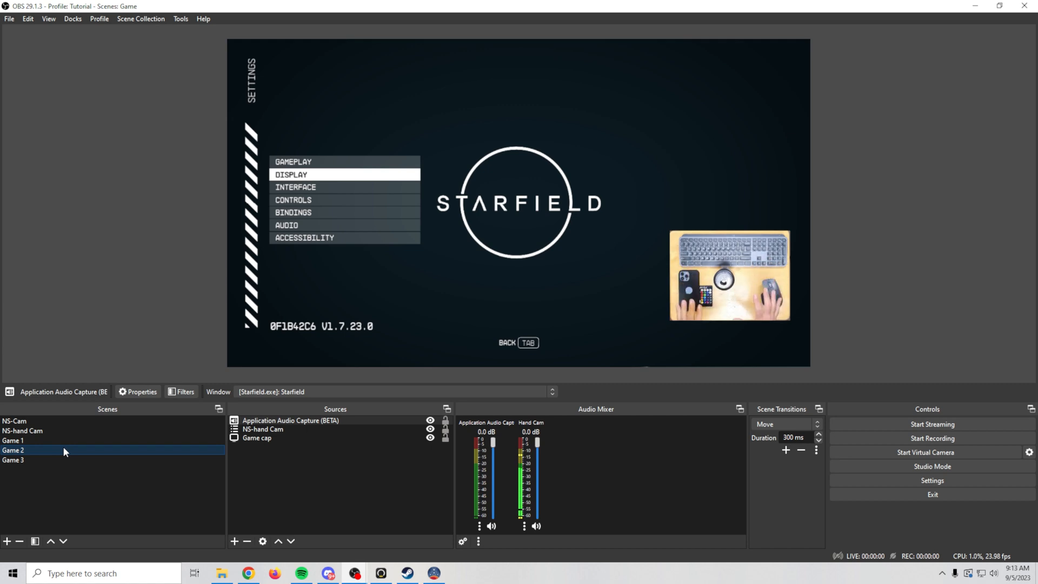
left_click(61, 460)
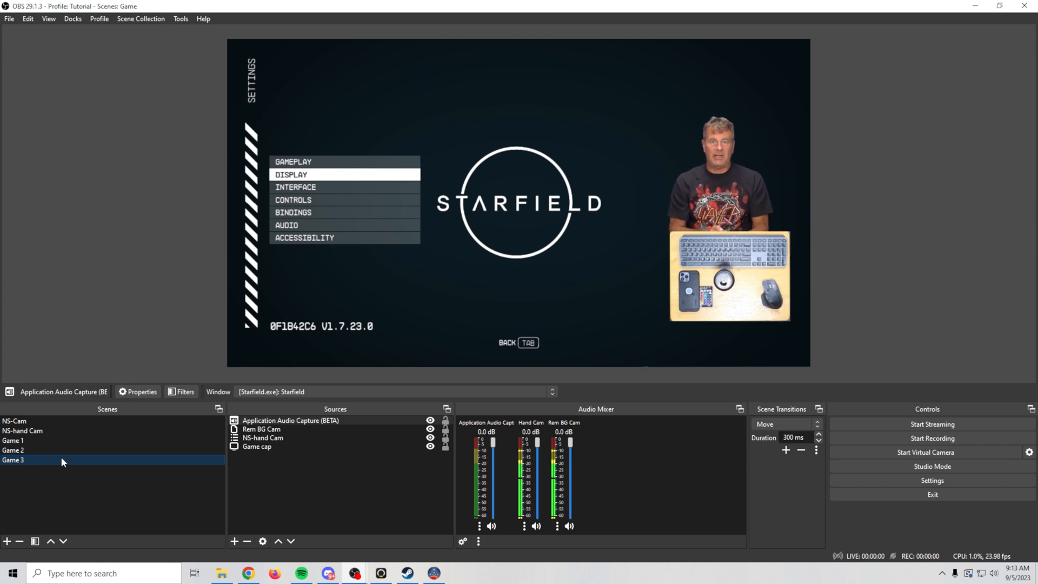
left_click(60, 441)
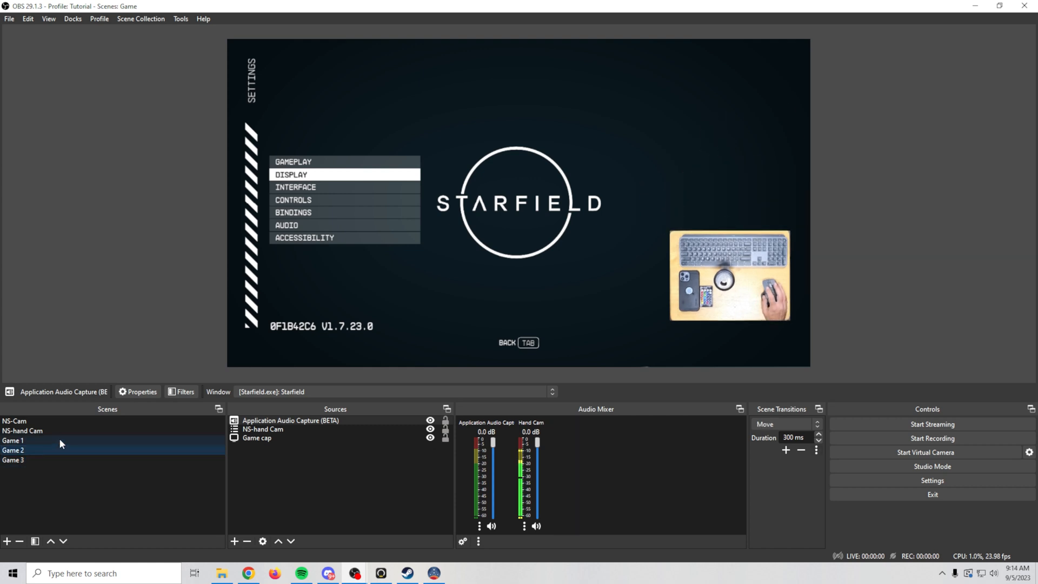
left_click(53, 450)
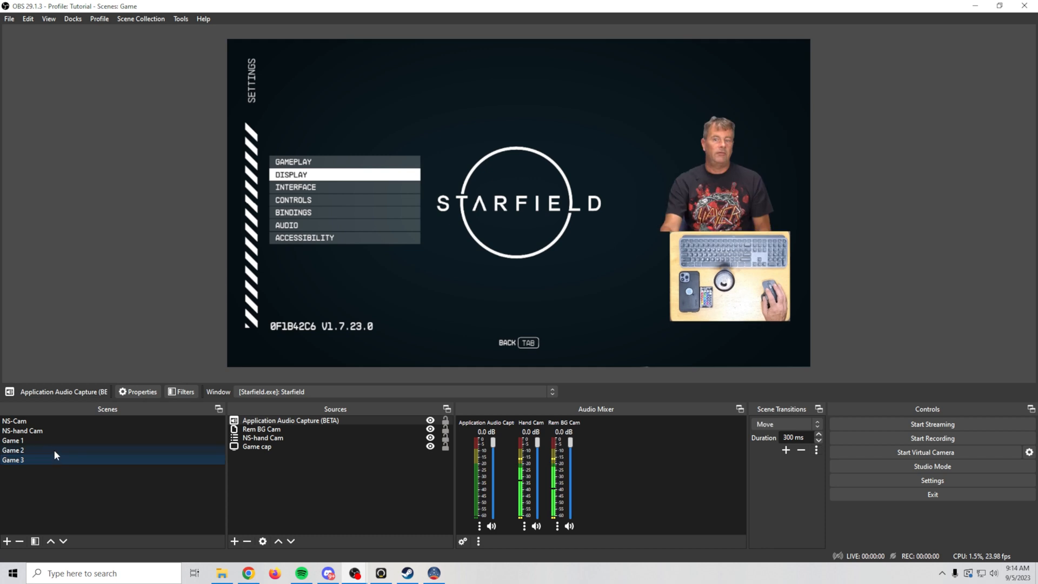
left_click(57, 439)
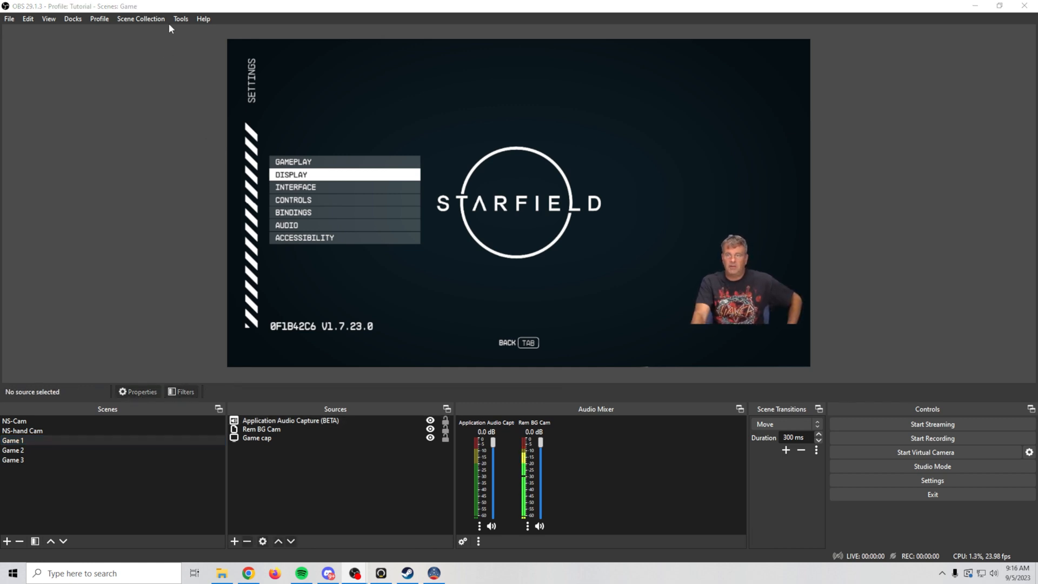
Create a new scene collection named "Game Tut"
left_click(141, 20)
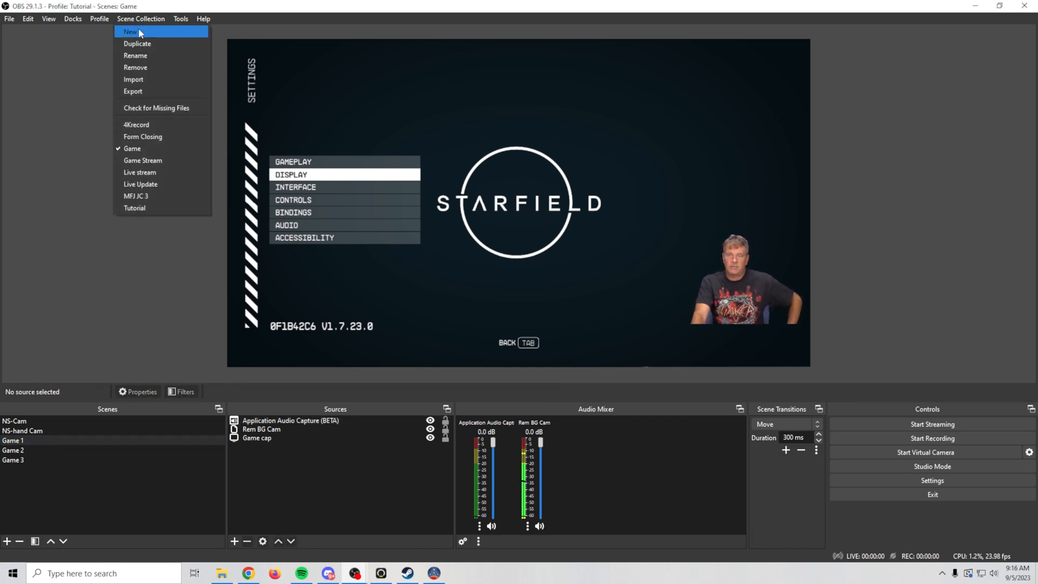
left_click(138, 30)
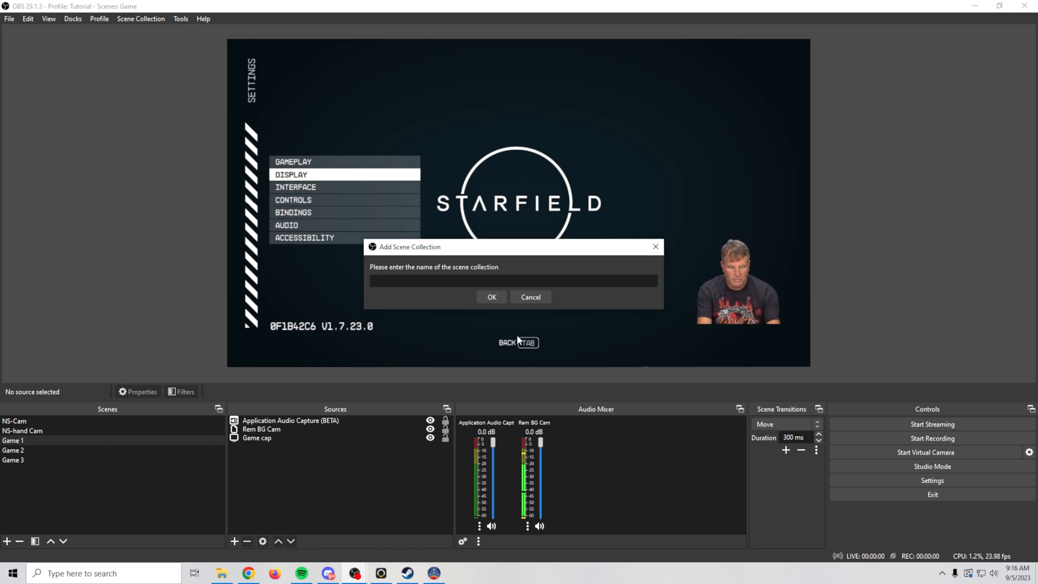
type("G")
type("ame Tut")
left_click(491, 297)
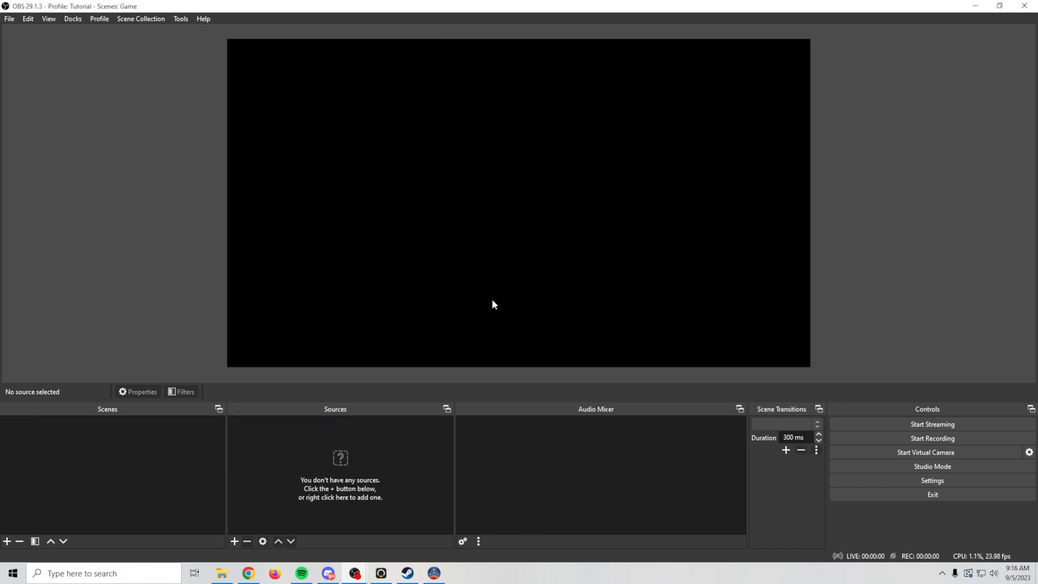
Rename the default scene in the new collection as "NS-Cam"
right_click(48, 420)
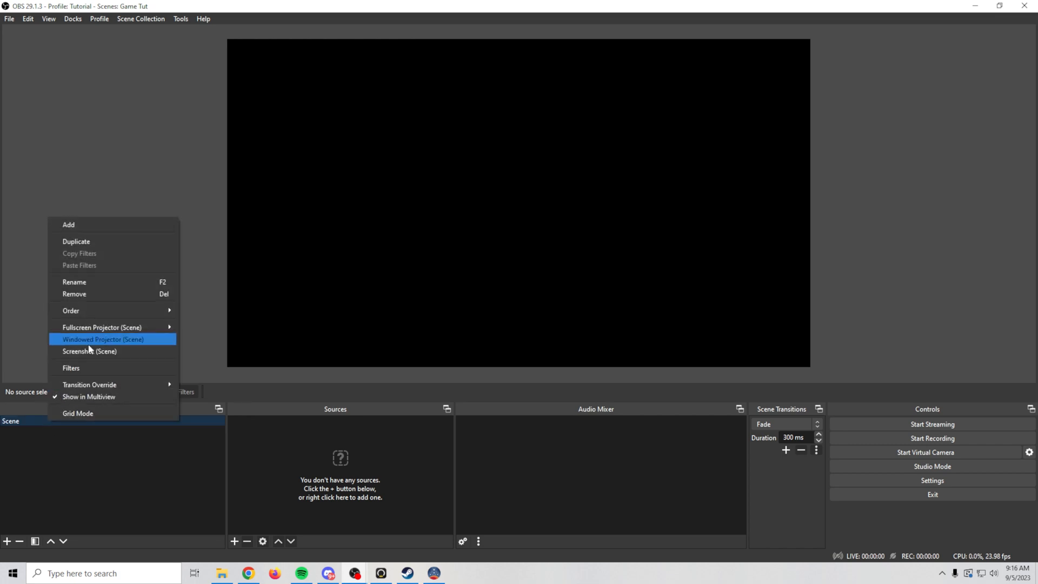
left_click(104, 285)
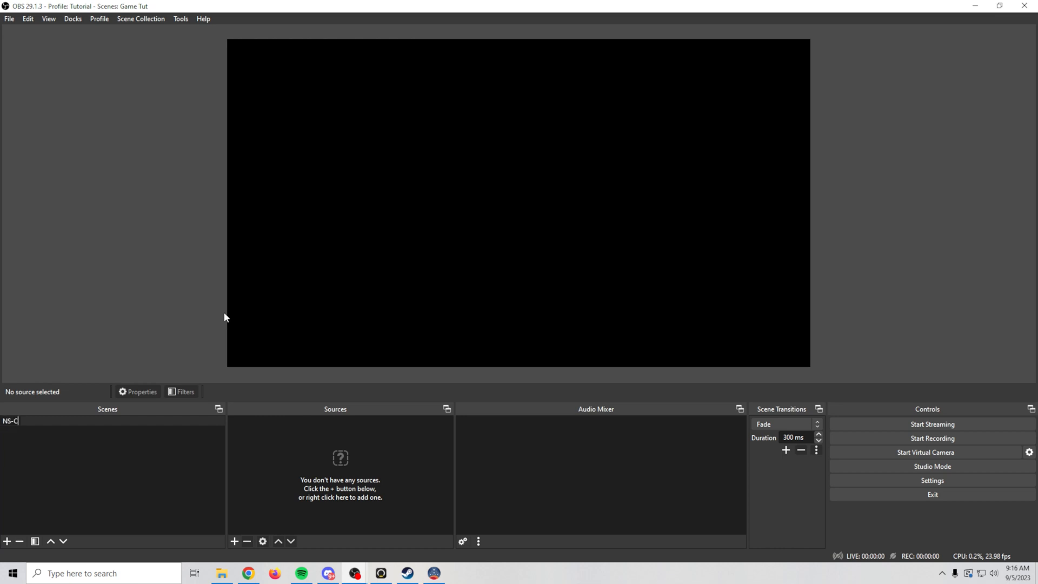
left_click(152, 421)
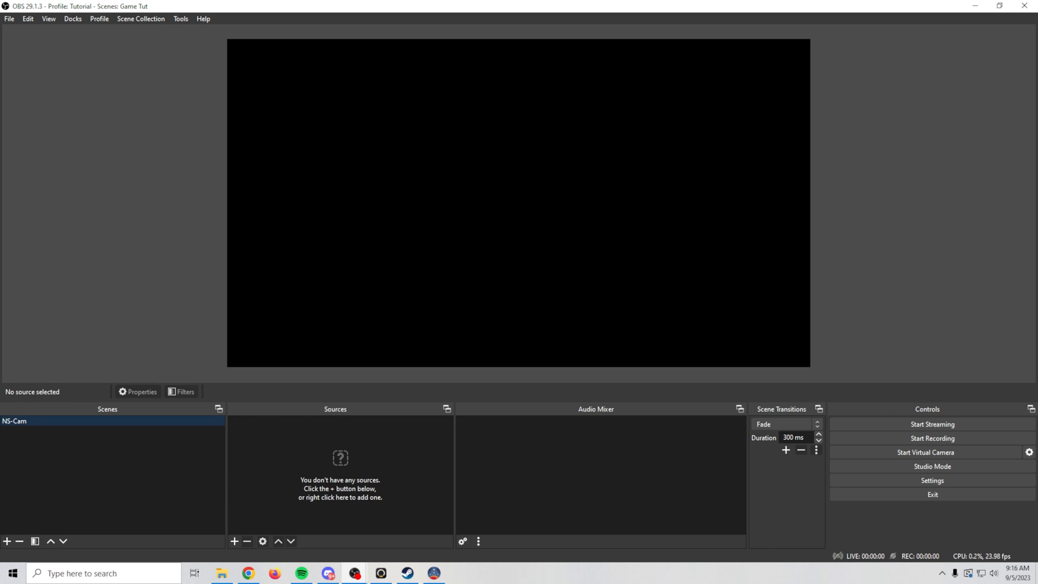
Add a new video capture device source named "Main cam" to the NS-Cam scene
left_click(234, 541)
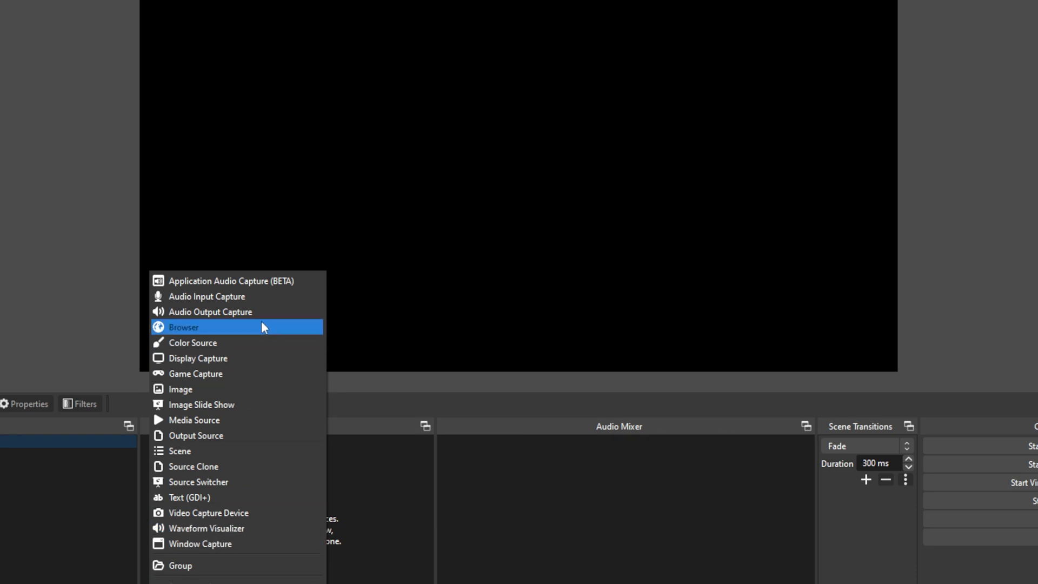
left_click(221, 516)
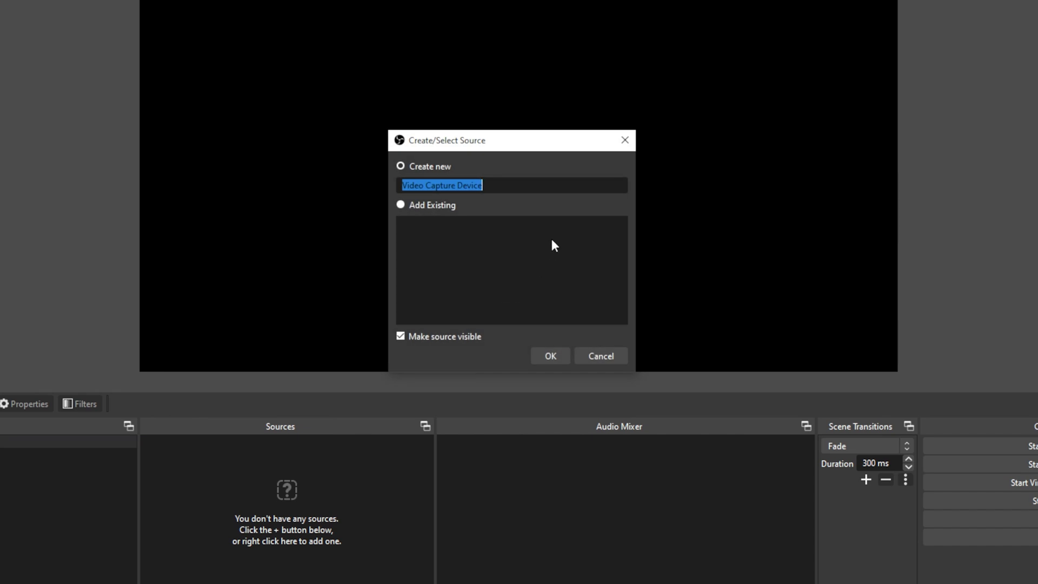
type("Main cam")
left_click(533, 355)
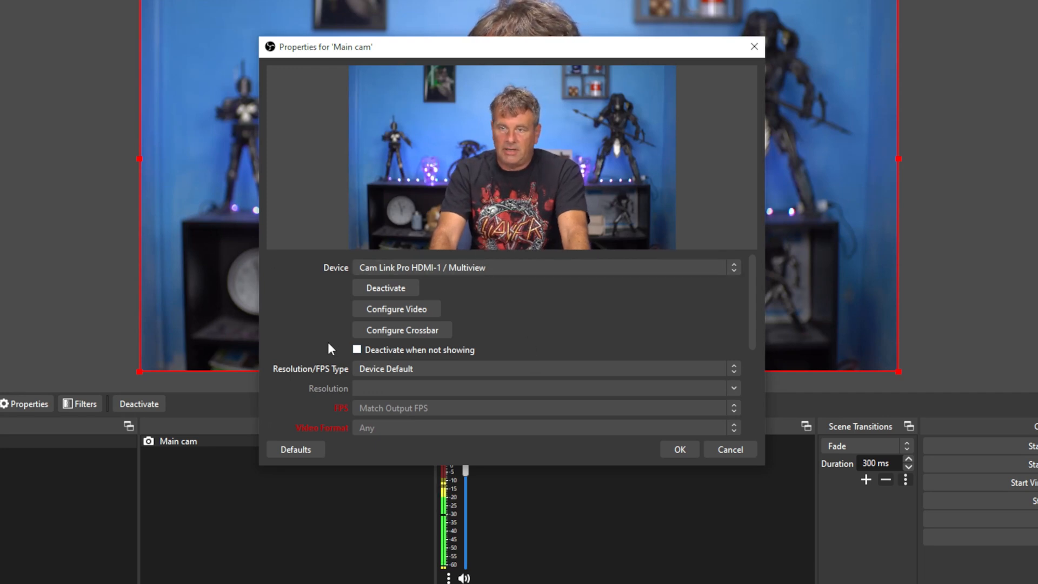
Enable a custom audio device for Main cam, choose Cam Link Pro Audio-1, and accept the source properties
scroll(327, 343, "down", 3)
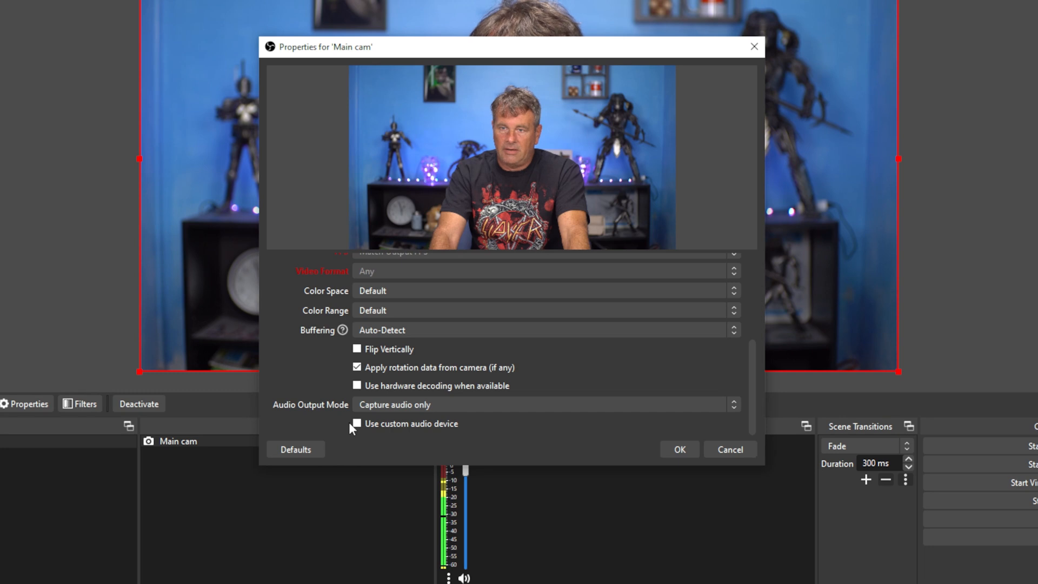
scroll(354, 424, "up", 2)
scroll(366, 382, "down", 3)
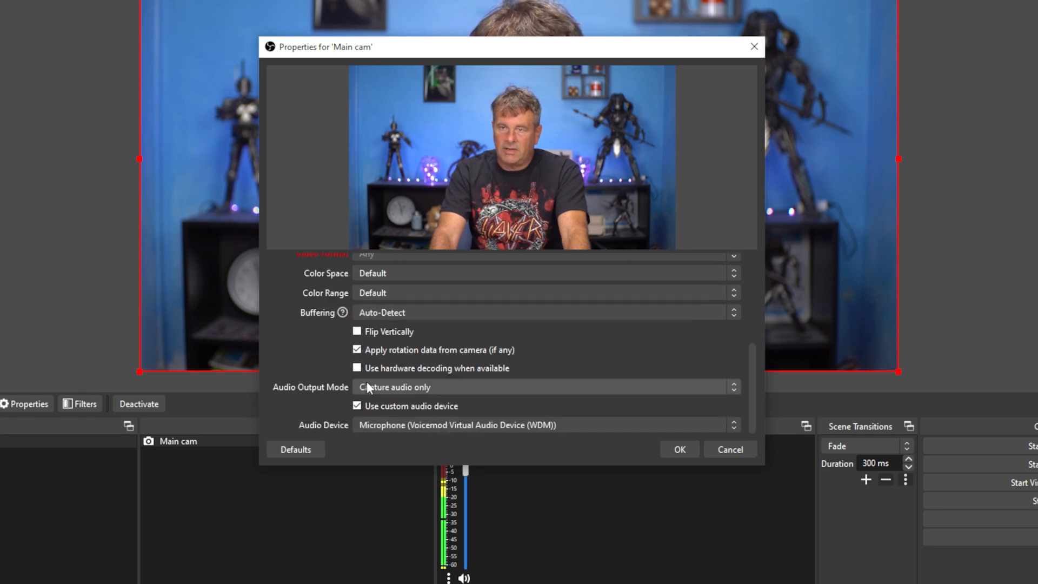
left_click(439, 424)
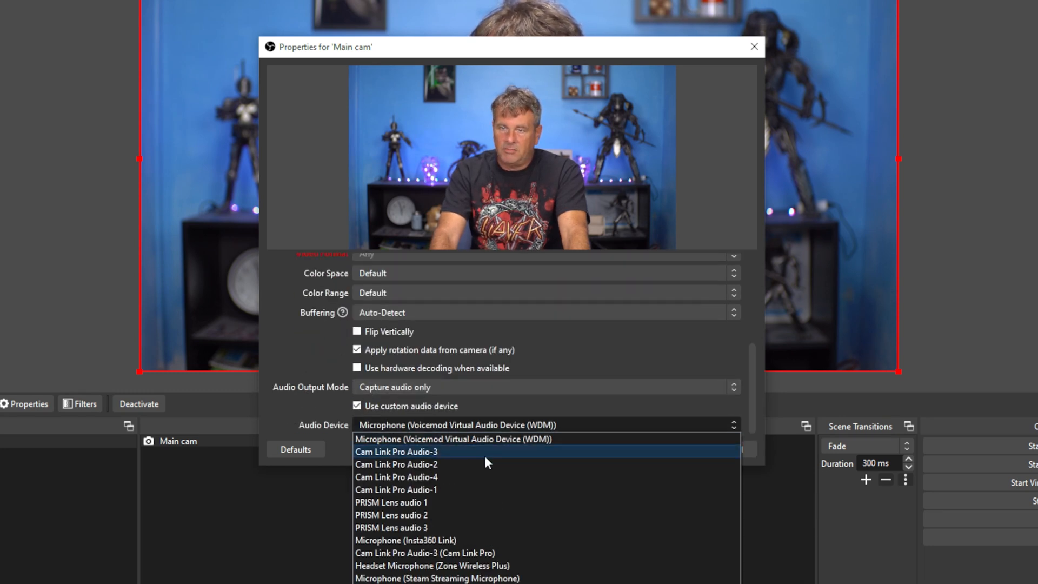
left_click(462, 490)
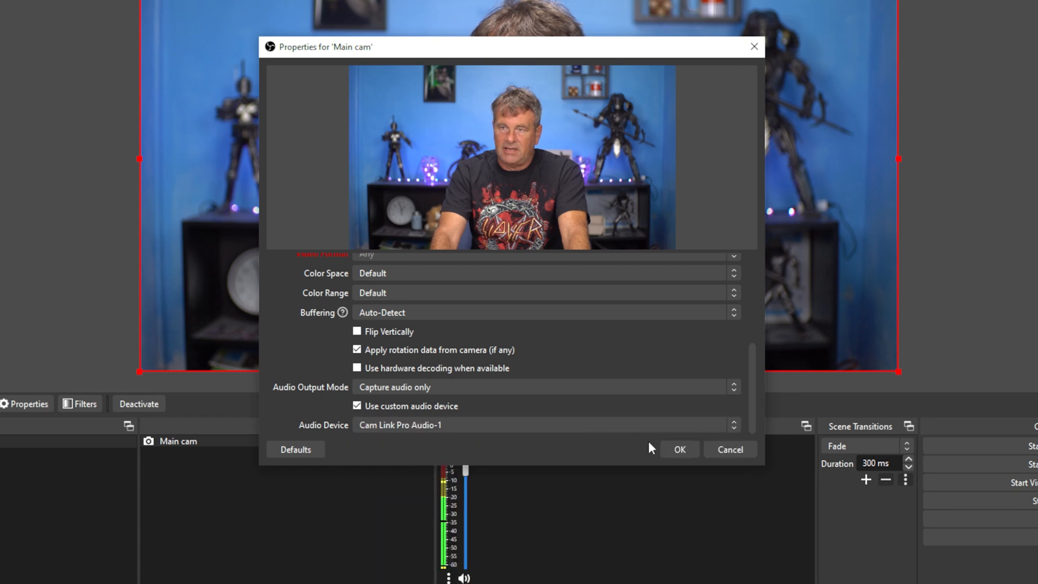
left_click(676, 449)
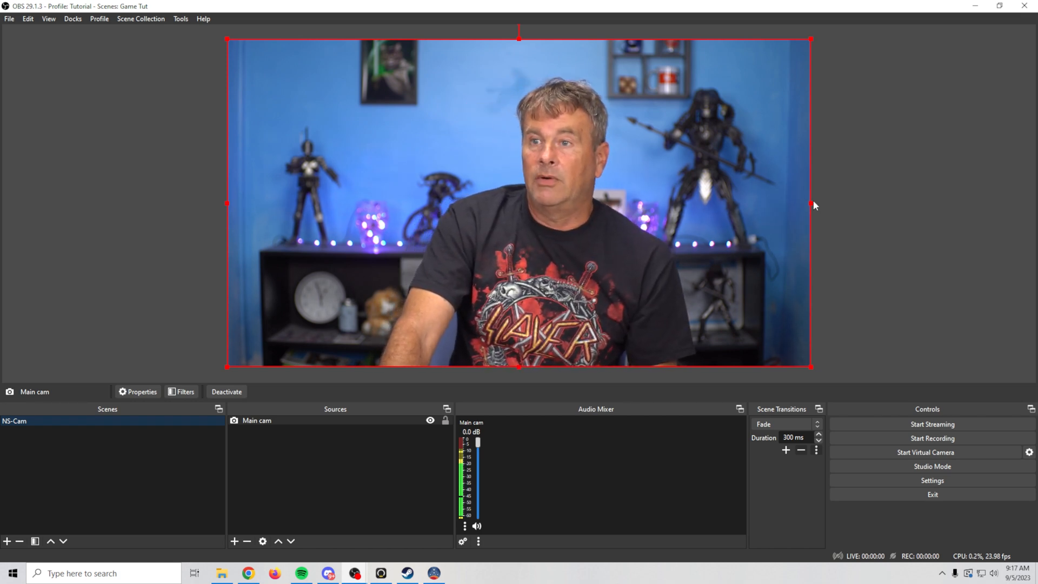
Enlarge the Main cam source slightly beyond the canvas edges and reposition it to frame the presenter
left_click_drag(810, 203, 878, 206)
left_click_drag(694, 240, 664, 201)
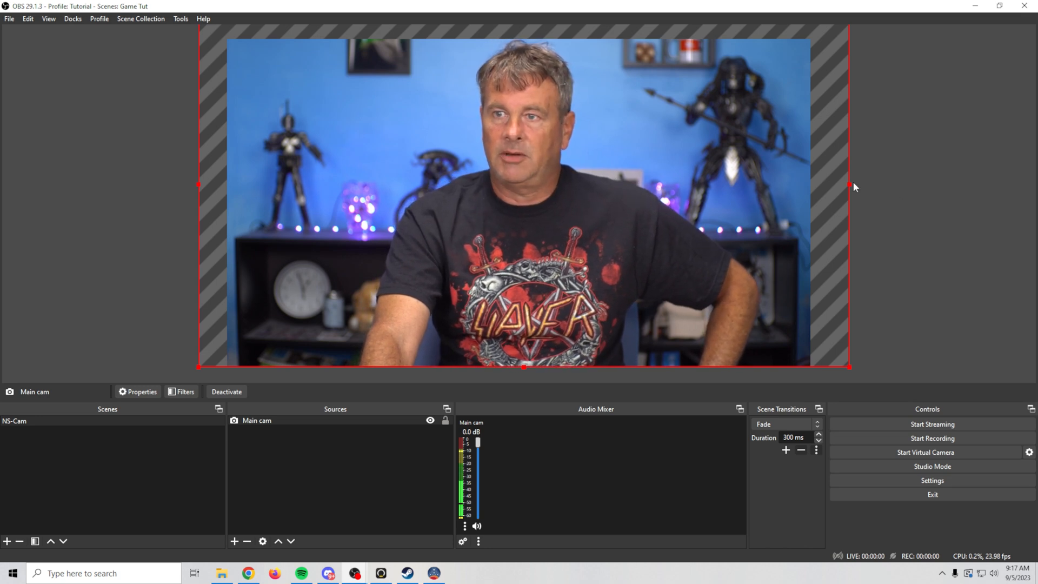
left_click_drag(849, 183, 838, 183)
left_click_drag(704, 207, 715, 217)
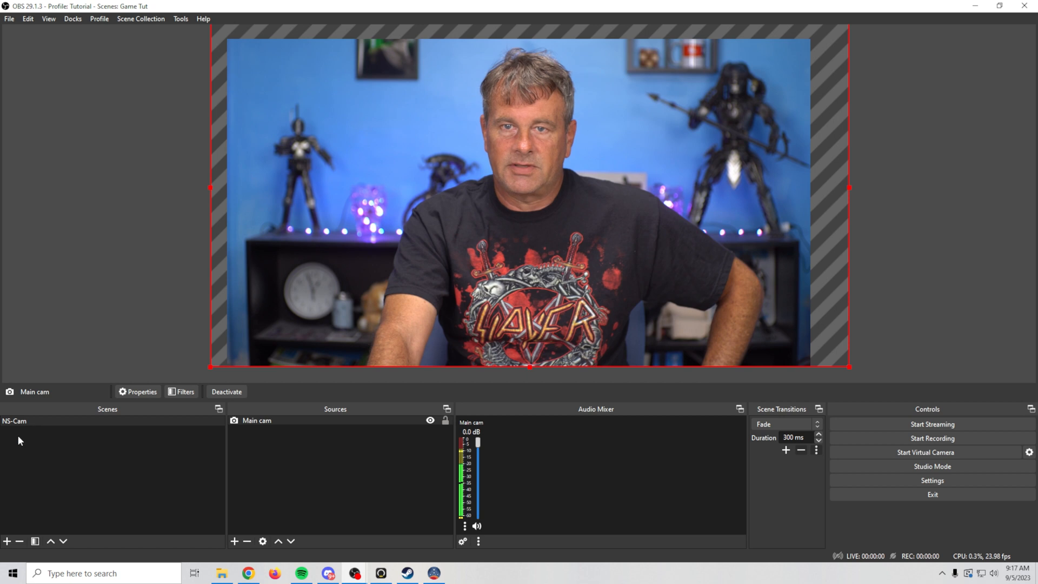
Add a new scene named "NS-hand Cam"
left_click(7, 541)
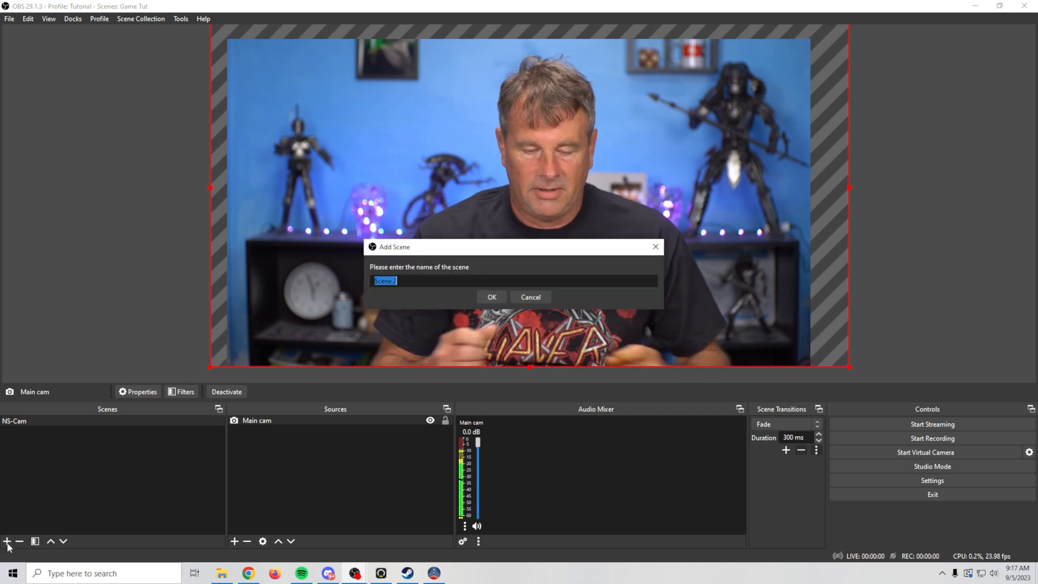
type("NS hand Cam")
key("ctrl+Left")
key("ctrl+Left")
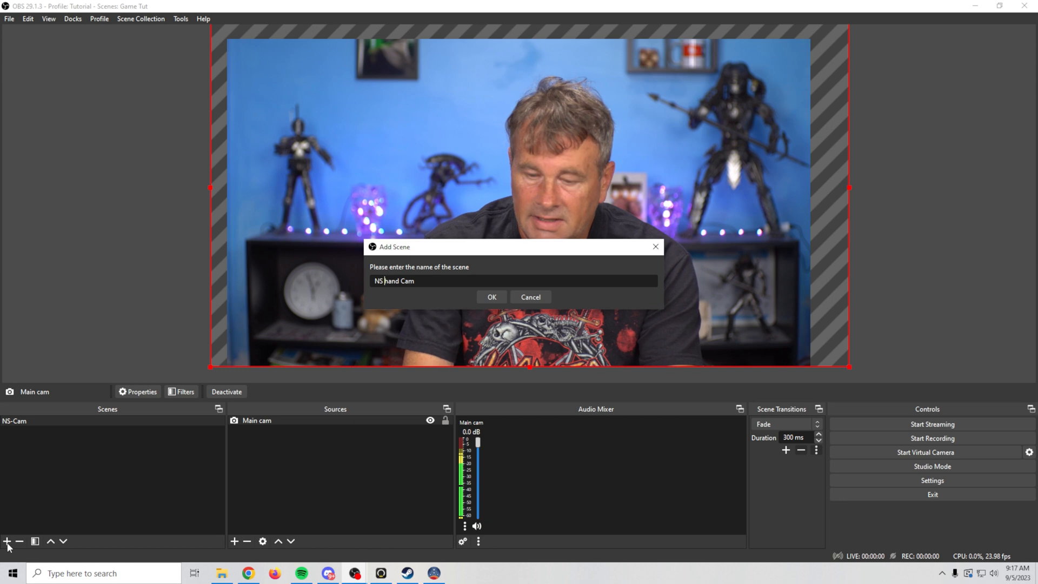
key("BackSpace")
type("-")
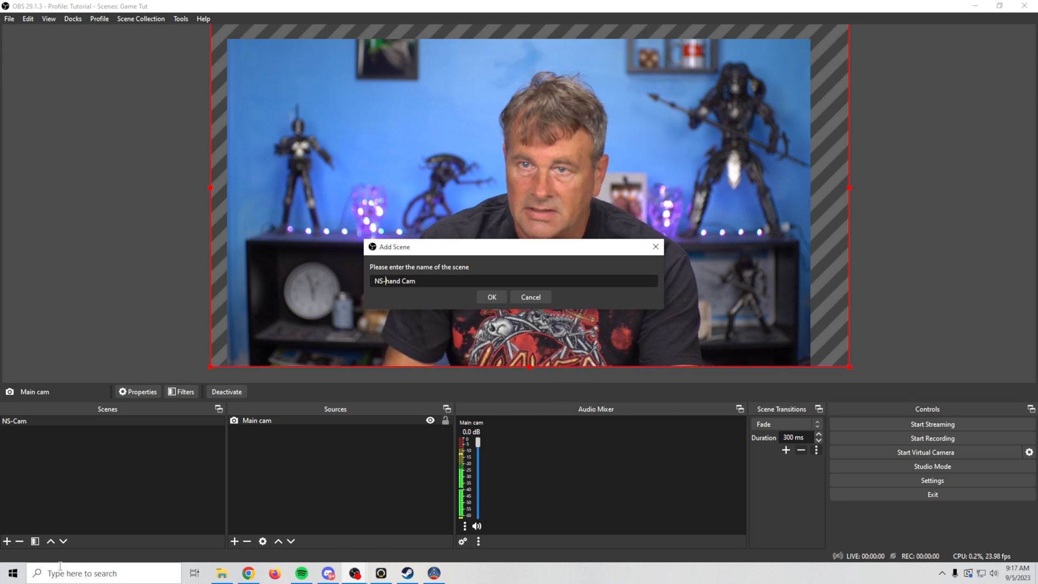
left_click(490, 297)
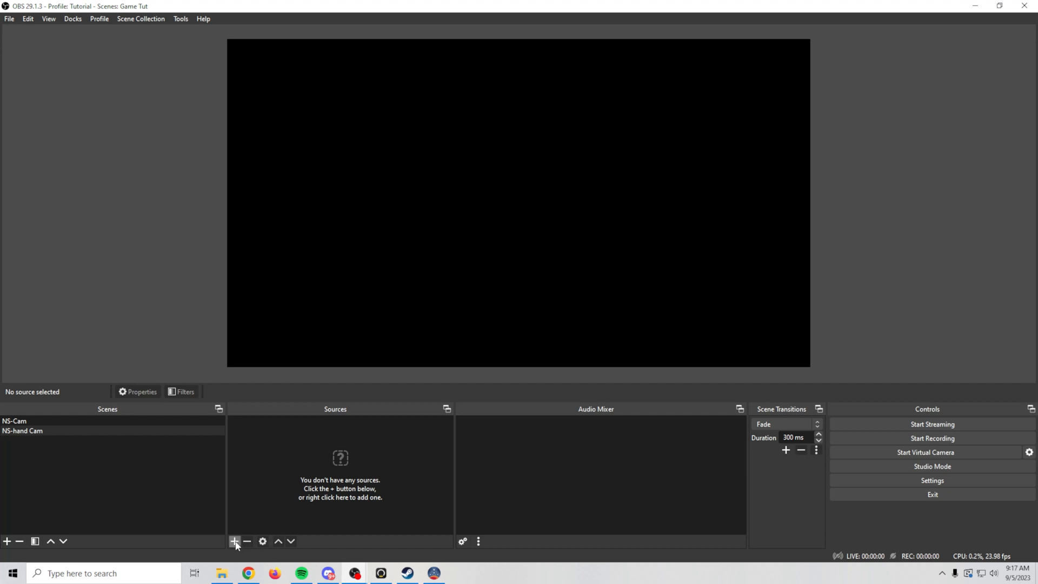
Add a new video capture device source named "Hand Cam" to NS-hand Cam, with Insta360 Link as its device
left_click(235, 541)
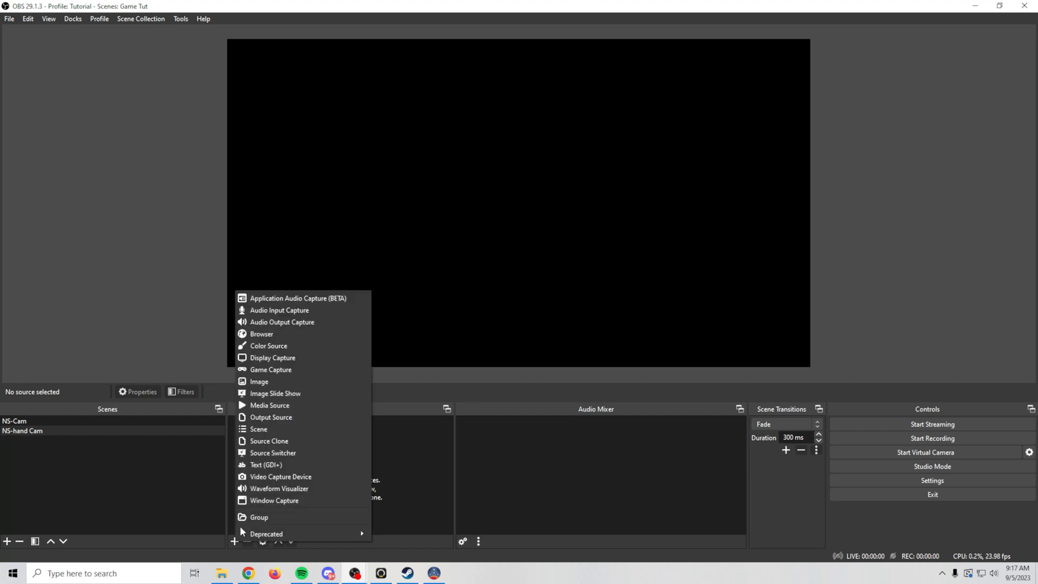
left_click(280, 478)
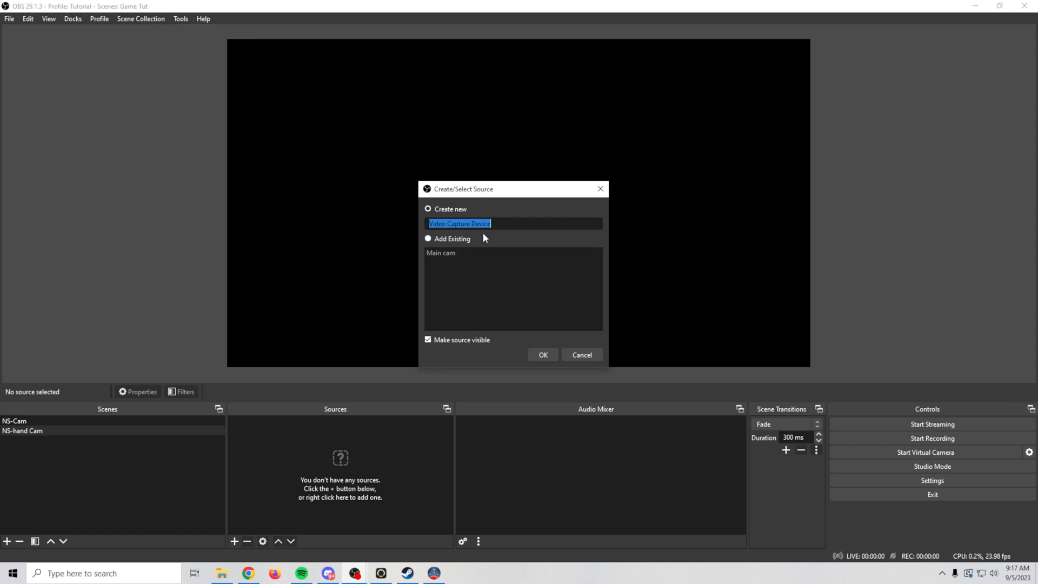
type("Hand Cam")
left_click(542, 354)
left_click(560, 283)
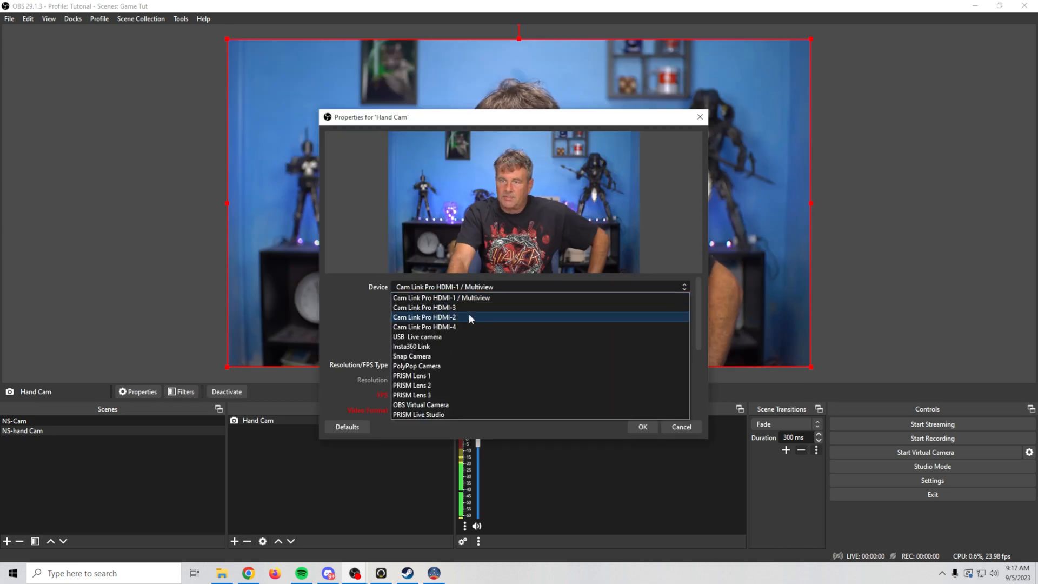
left_click(446, 348)
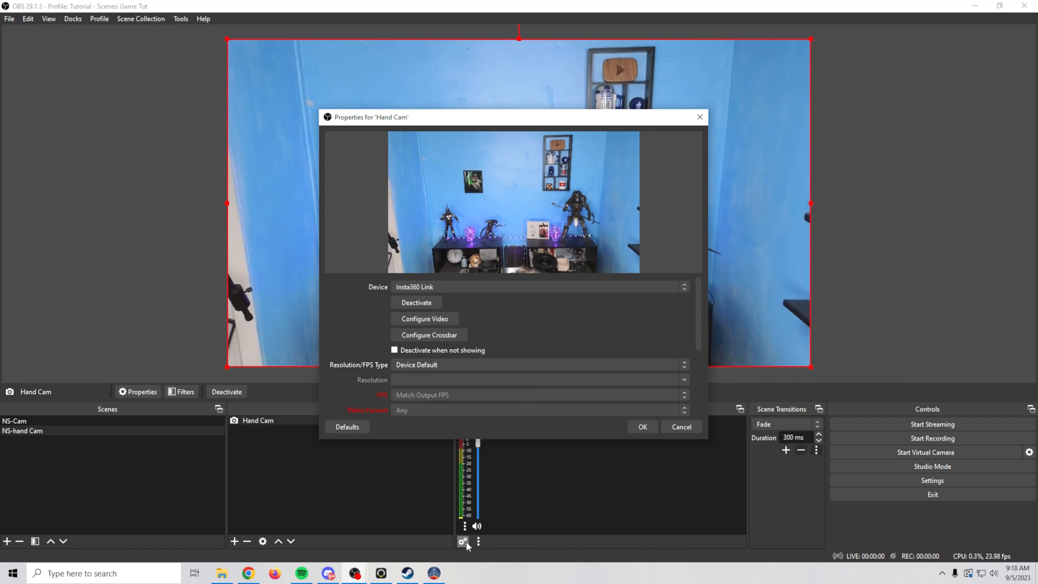
Switch to Insta360 Link Controller, put the camera in its overhead desk view mode, and return to the Hand Cam properties
left_click(381, 573)
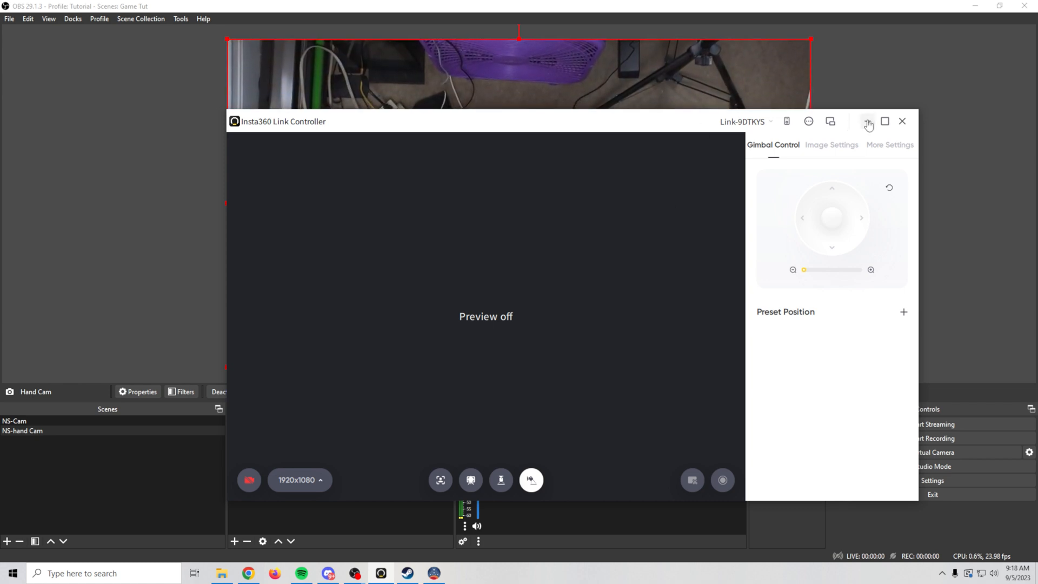
left_click(850, 11)
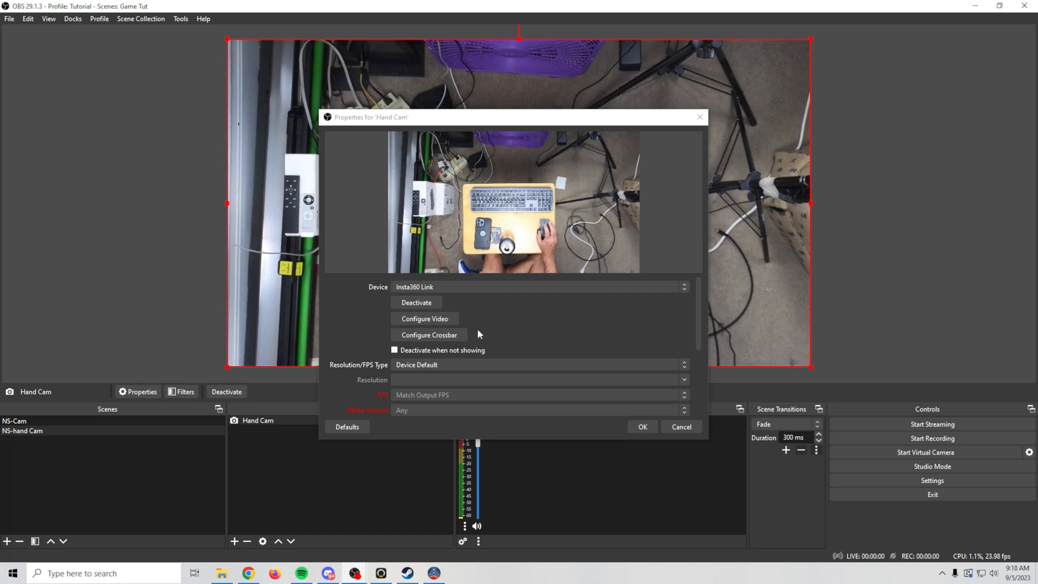
Enable a custom audio device for the Hand Cam source, choose its audio device and accept the properties
scroll(479, 331, "down", 1)
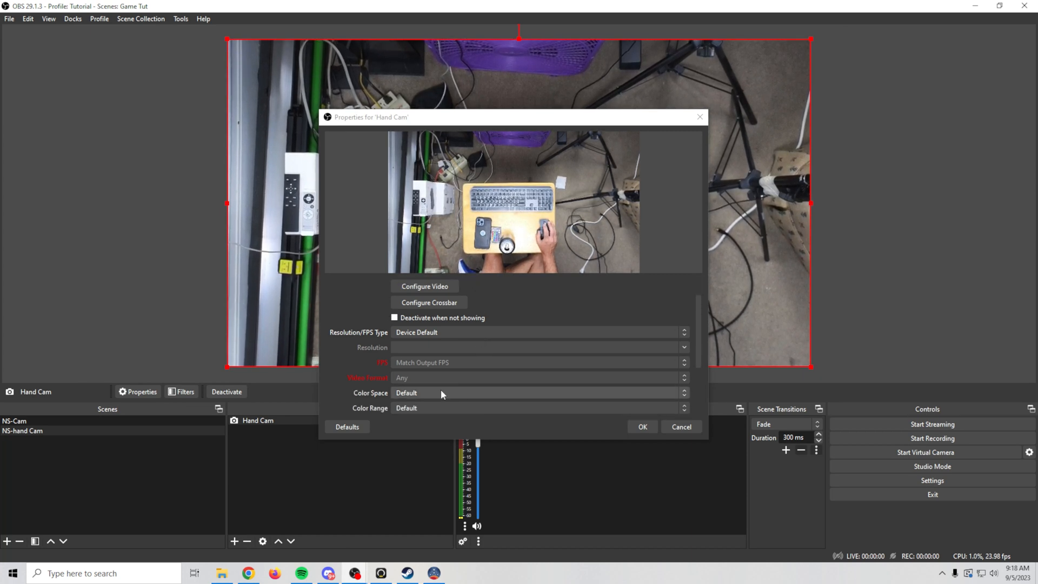
scroll(439, 389, "down", 3)
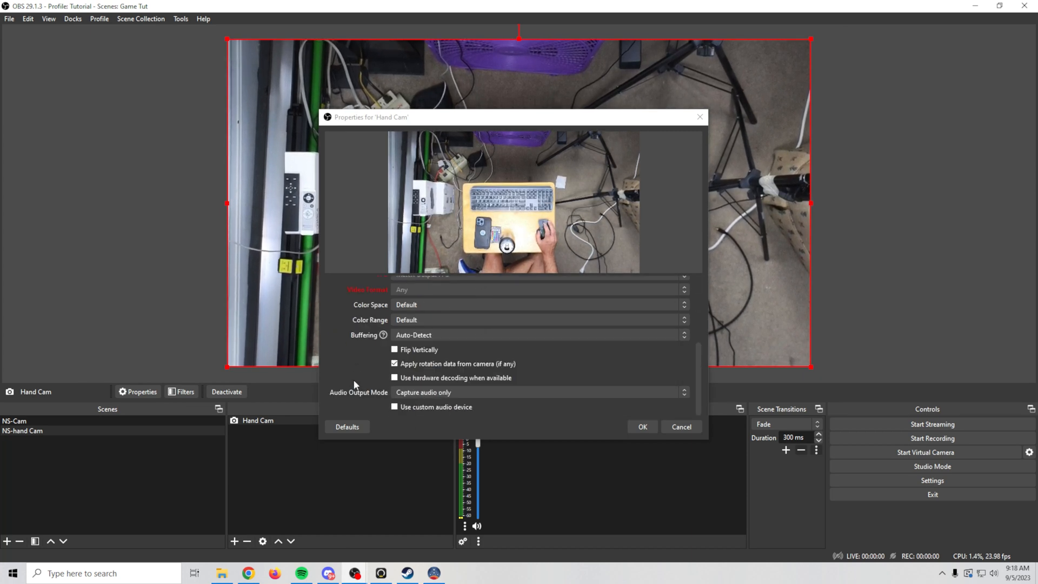
left_click(395, 408)
scroll(490, 399, "down", 5)
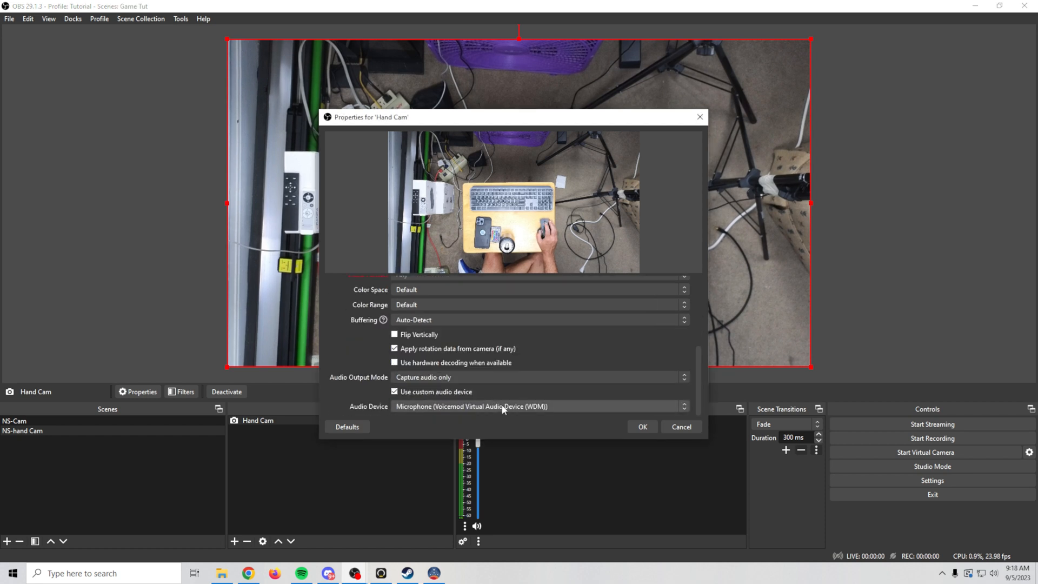
left_click(594, 406)
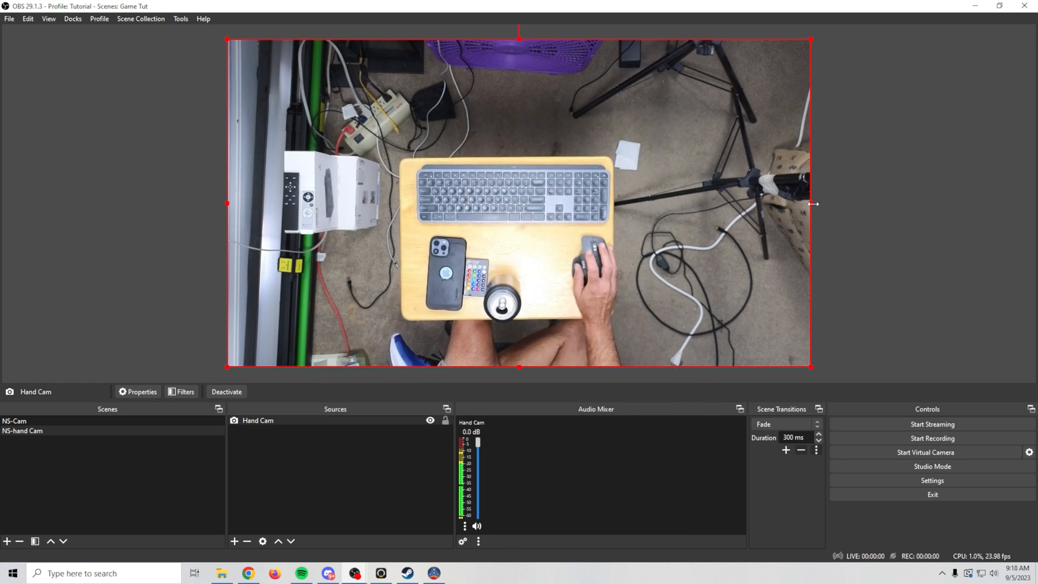
Crop the Hand Cam source's sides to the wooden table's width, and enlarge and reposition it so the table fills the canvas height
left_click_drag(813, 204, 615, 210)
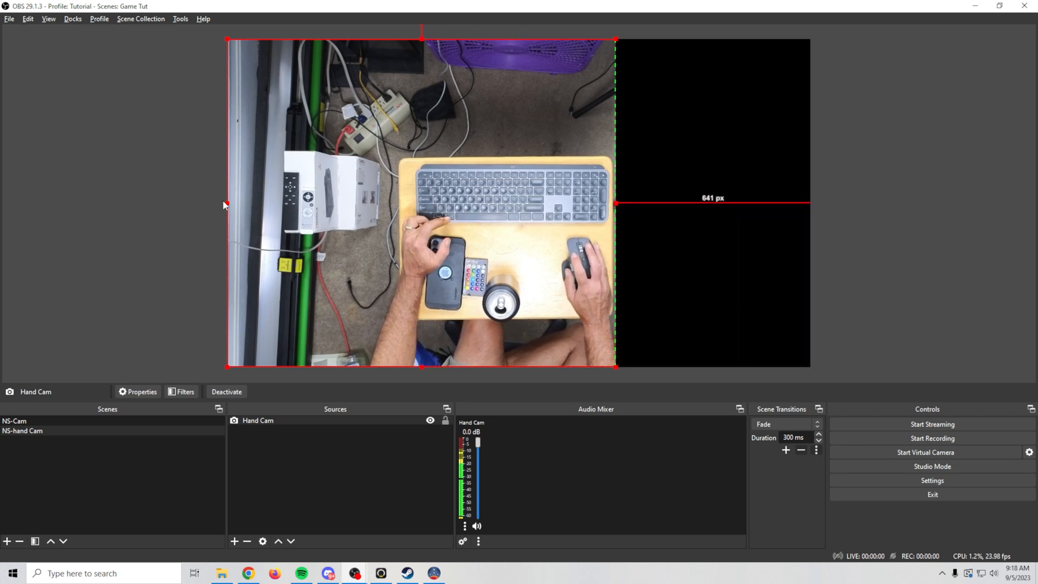
left_click_drag(227, 204, 398, 230)
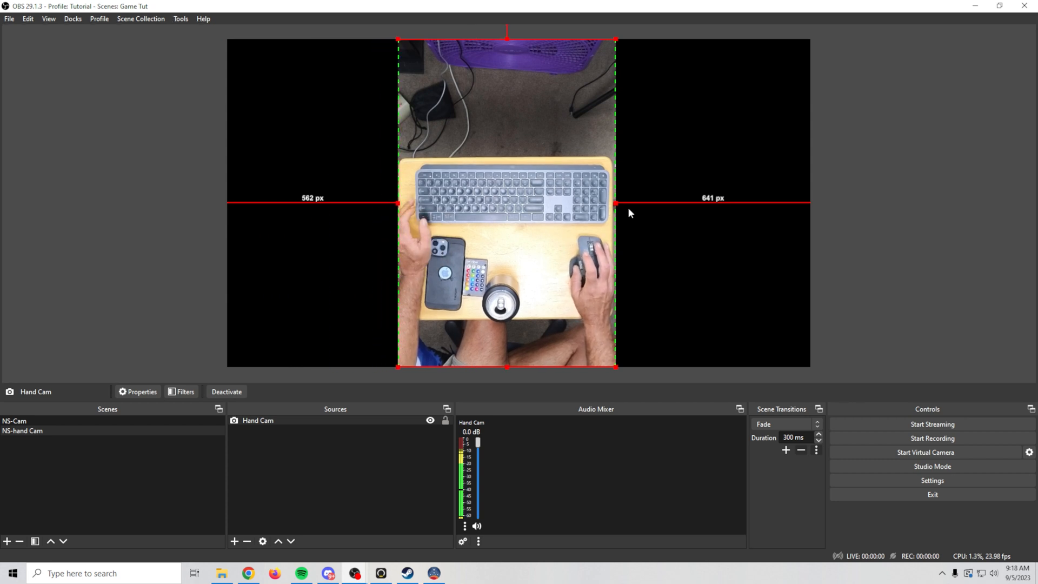
left_click_drag(620, 203, 863, 251)
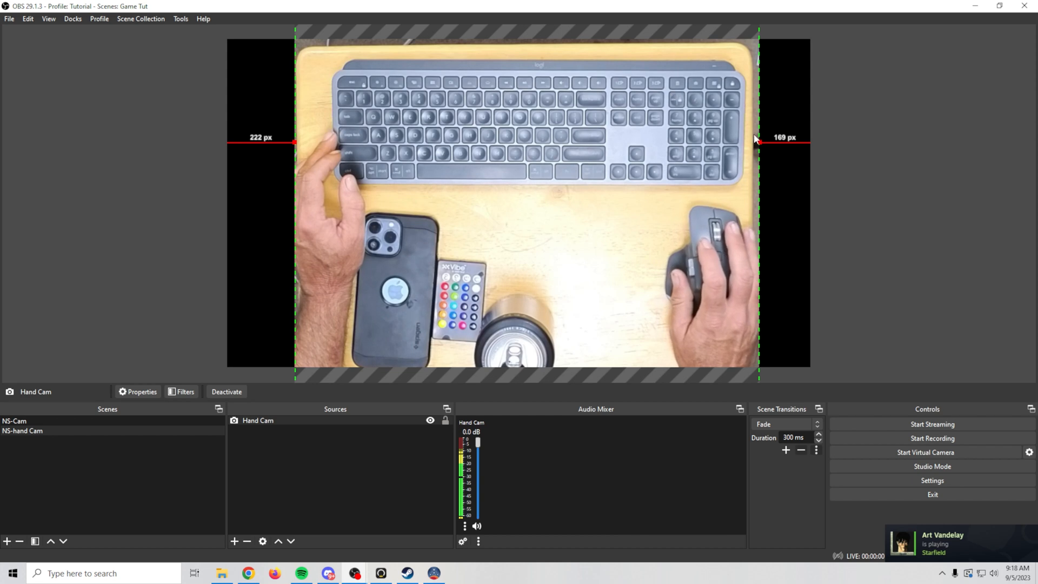
left_click_drag(759, 142, 725, 135)
left_click_drag(634, 167, 647, 184)
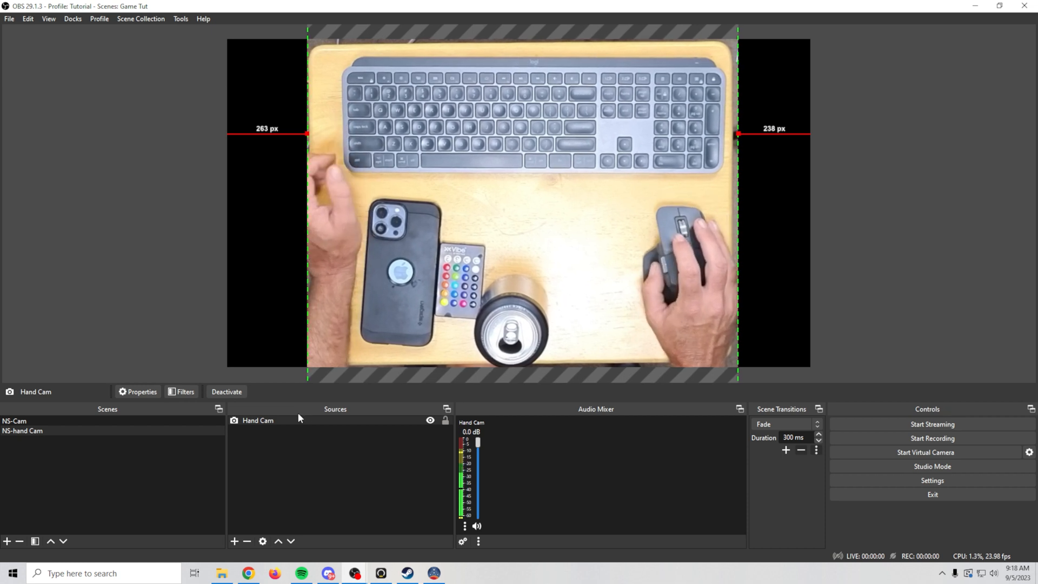
Switch back and forth between the NS-Cam and NS-hand Cam scenes to check both camera views
left_click(124, 419)
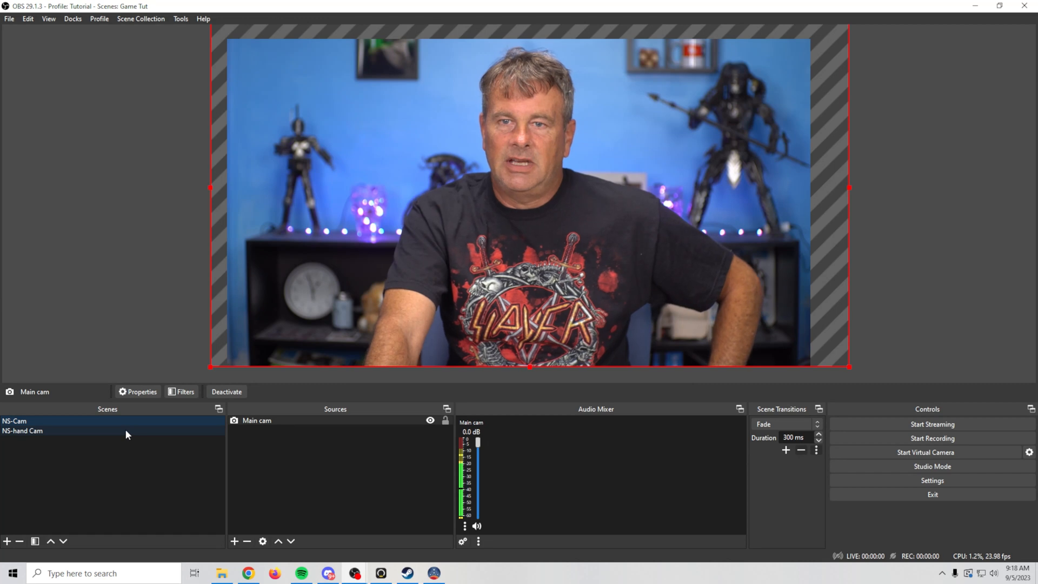
left_click(126, 429)
left_click(126, 420)
left_click(125, 430)
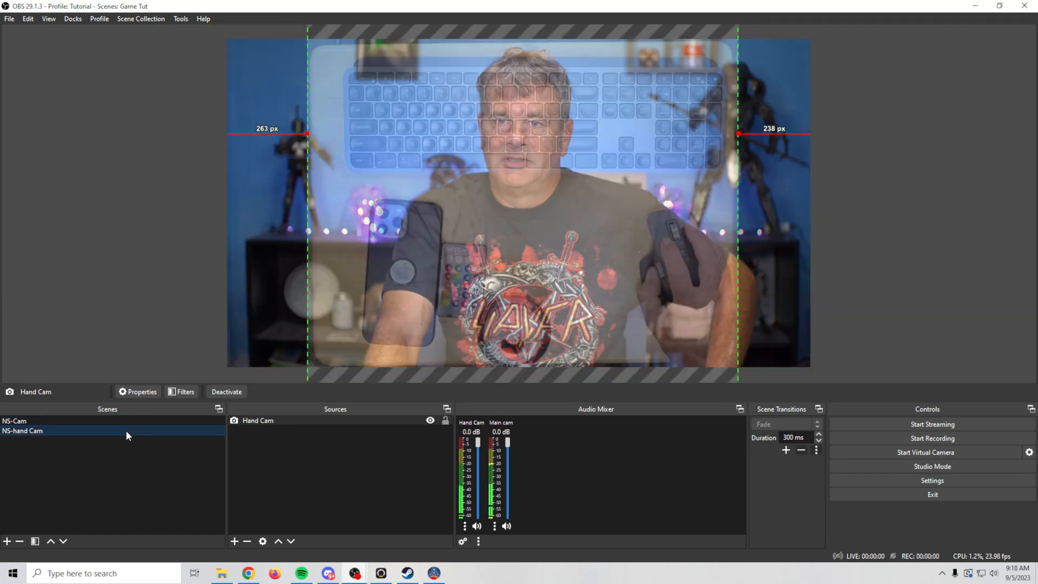
Add a new scene named "Game 1"
left_click(7, 541)
mouse_move(330, 575)
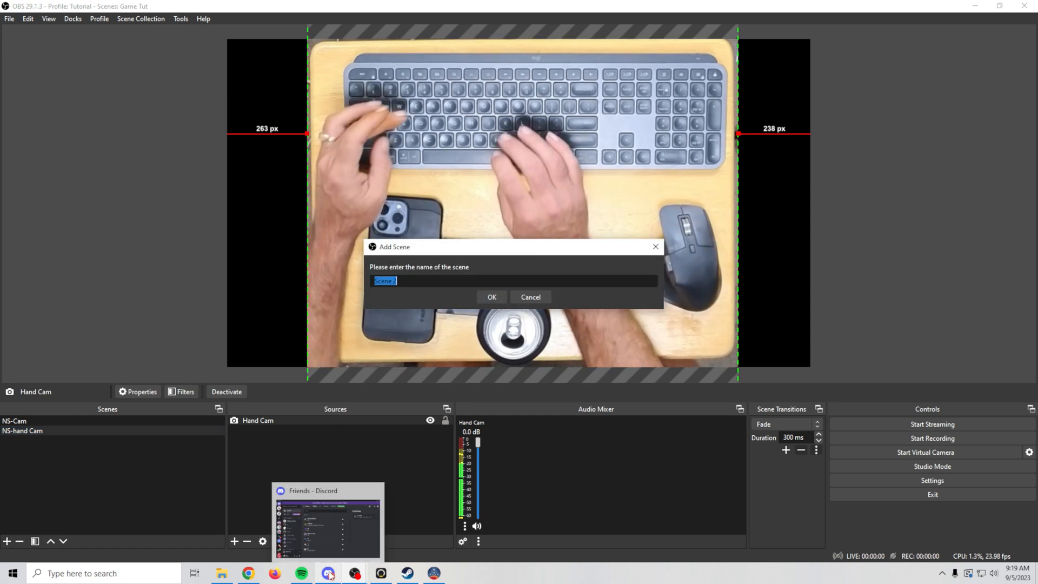
type("Game 1")
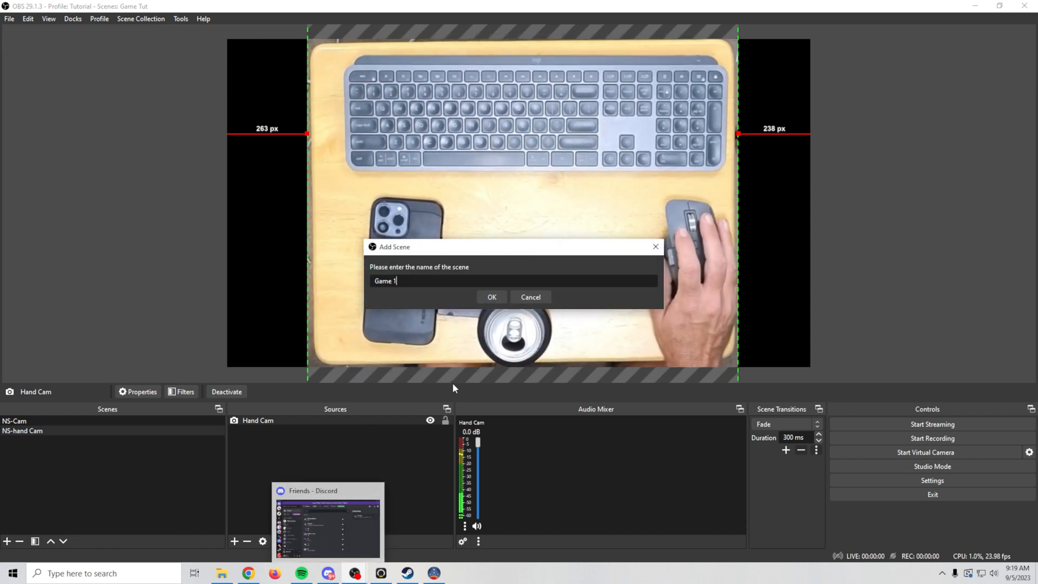
left_click(495, 295)
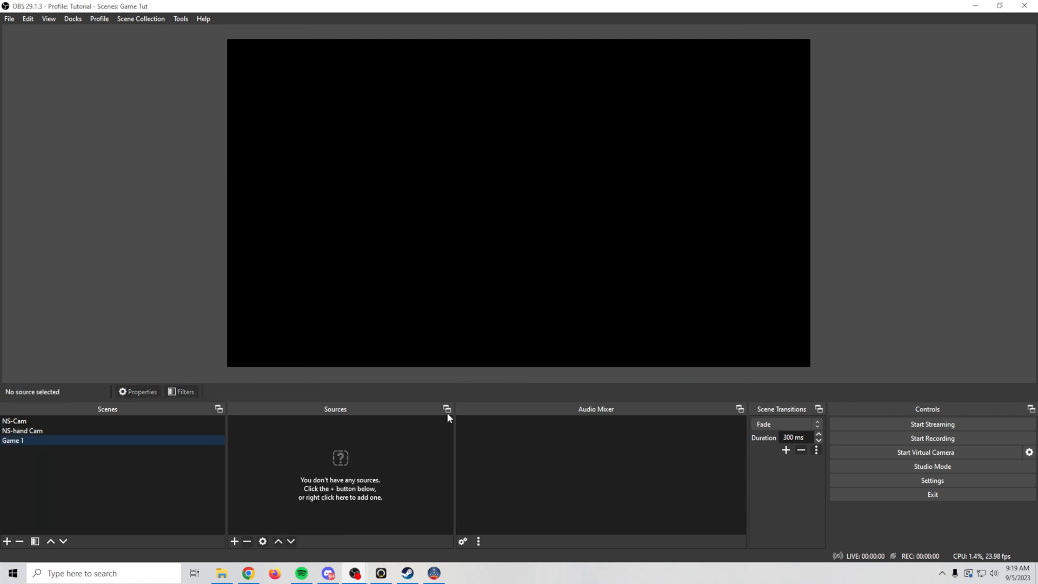
Add a new display capture source named "Game" to the Game 1 scene
left_click(234, 541)
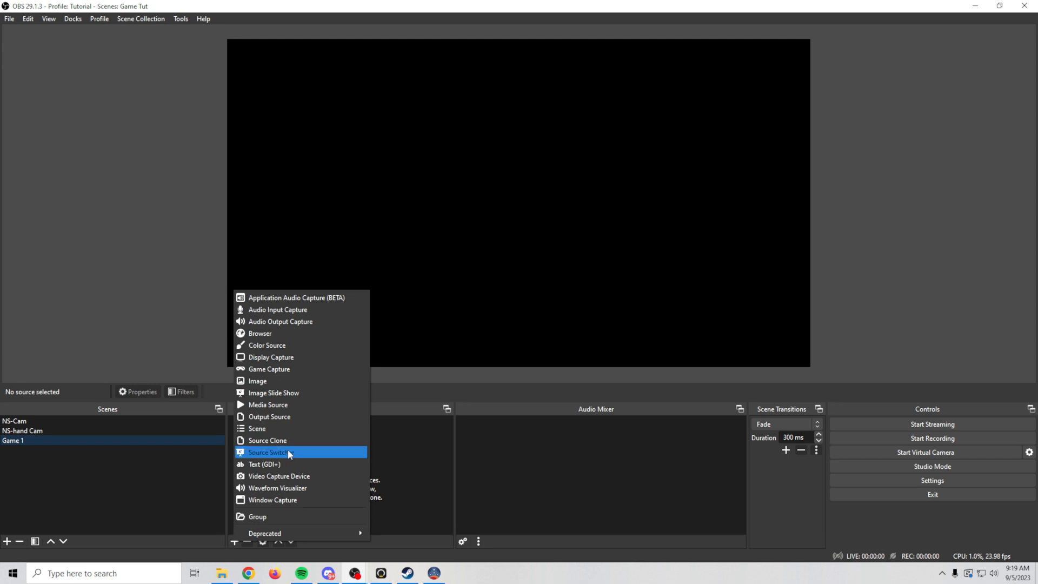
left_click(295, 358)
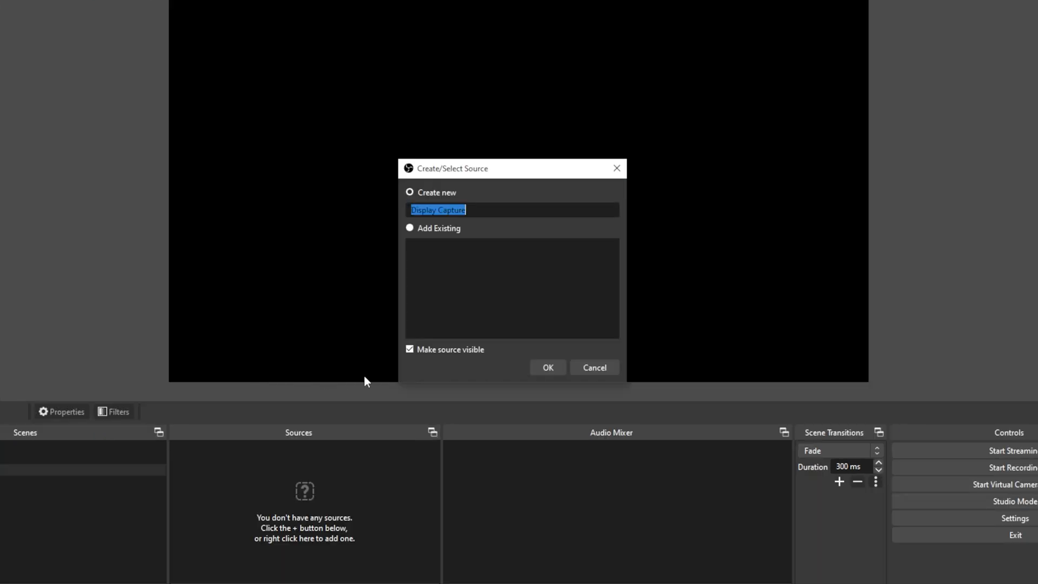
type("Game")
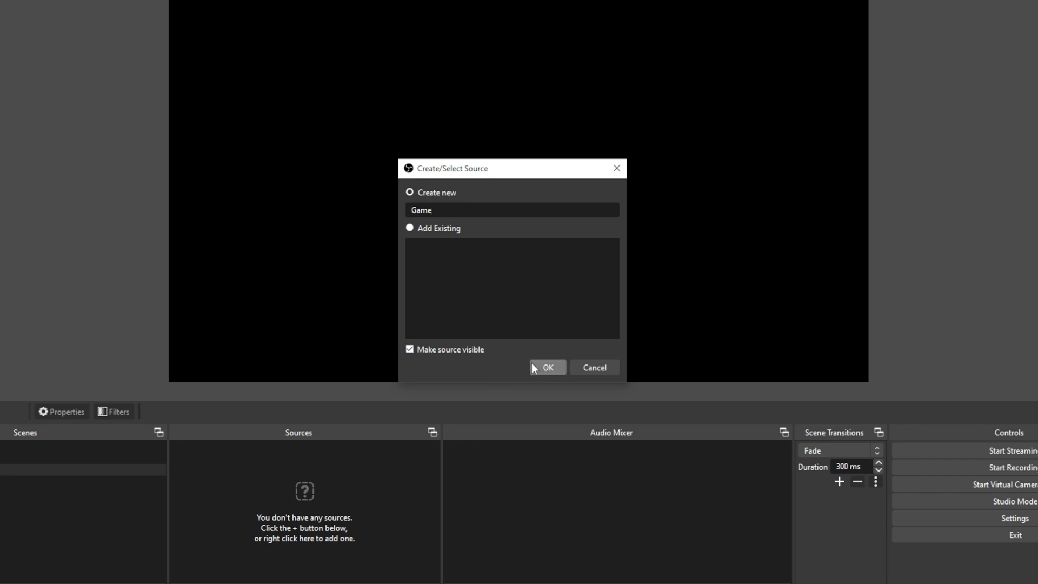
left_click(546, 365)
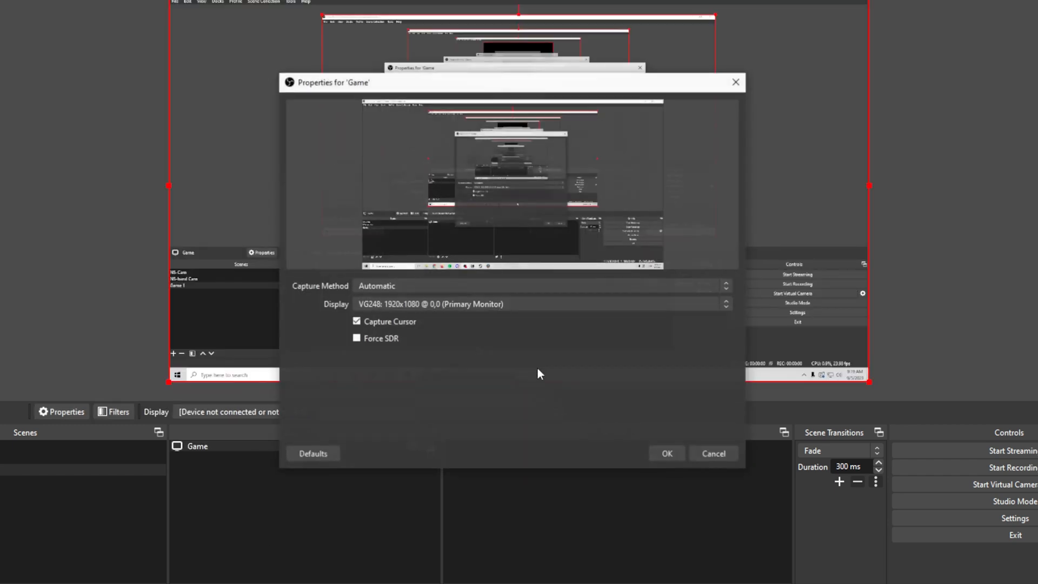
Set the Game source to capture the SANYO LCD: 1360x768 display and enlarge it to fill the canvas
left_click(599, 307)
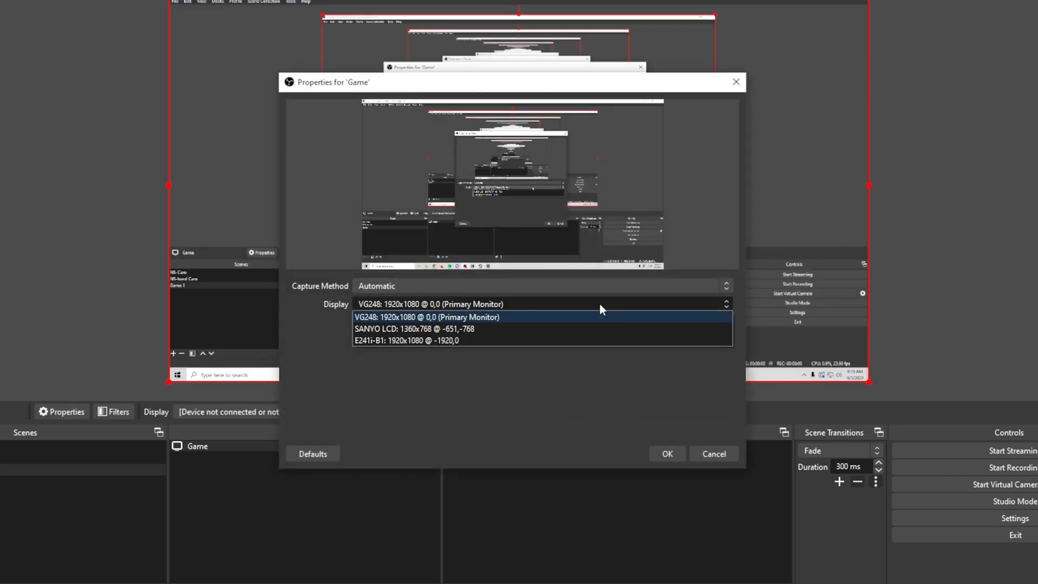
left_click(547, 328)
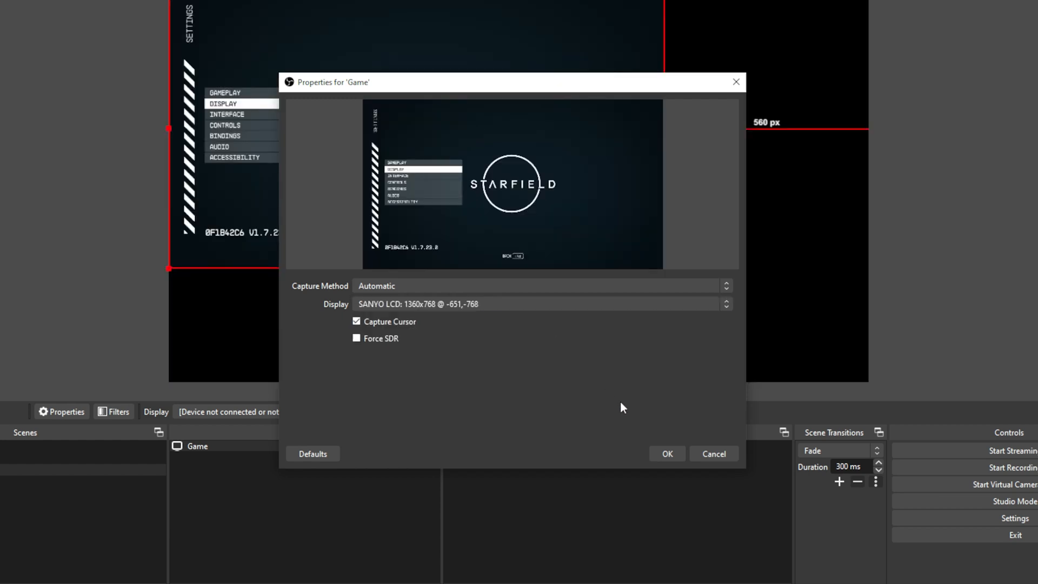
left_click(666, 453)
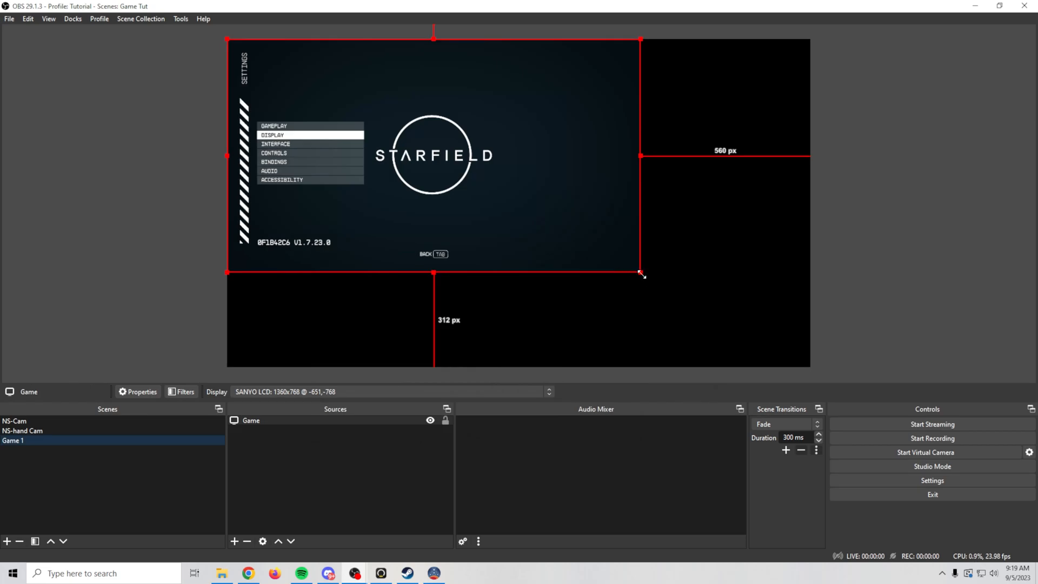
left_click_drag(639, 272, 800, 364)
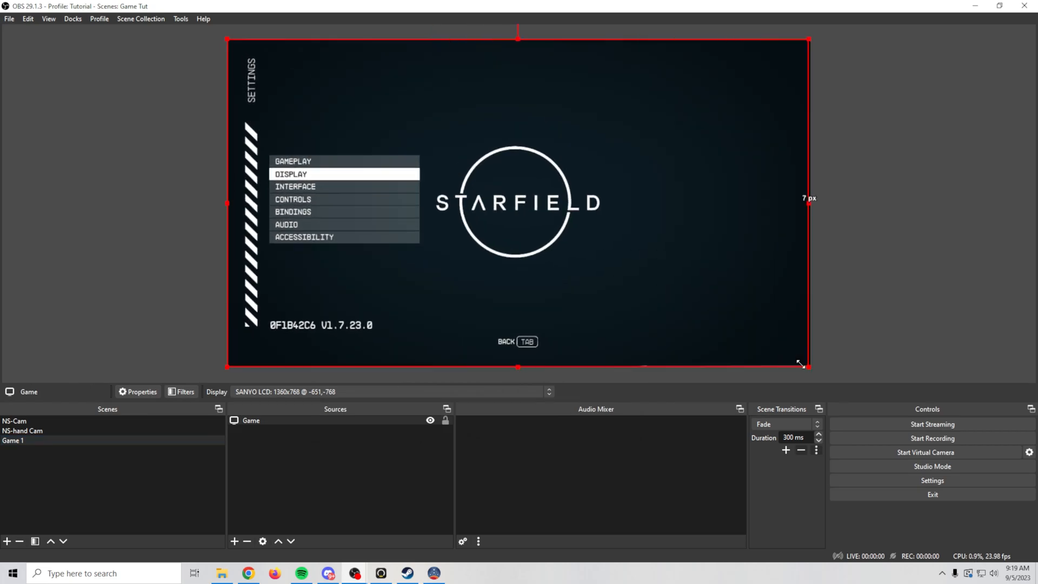
left_click_drag(809, 200, 812, 203)
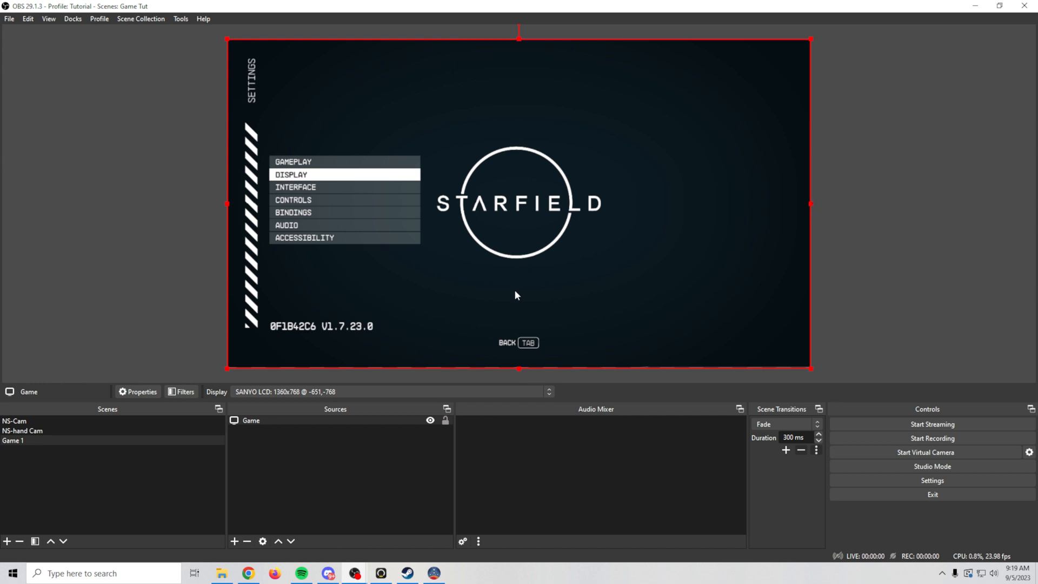
Add a new Application Audio Capture (BETA) source named "Game Audio" to the Game 1 scene
left_click(234, 541)
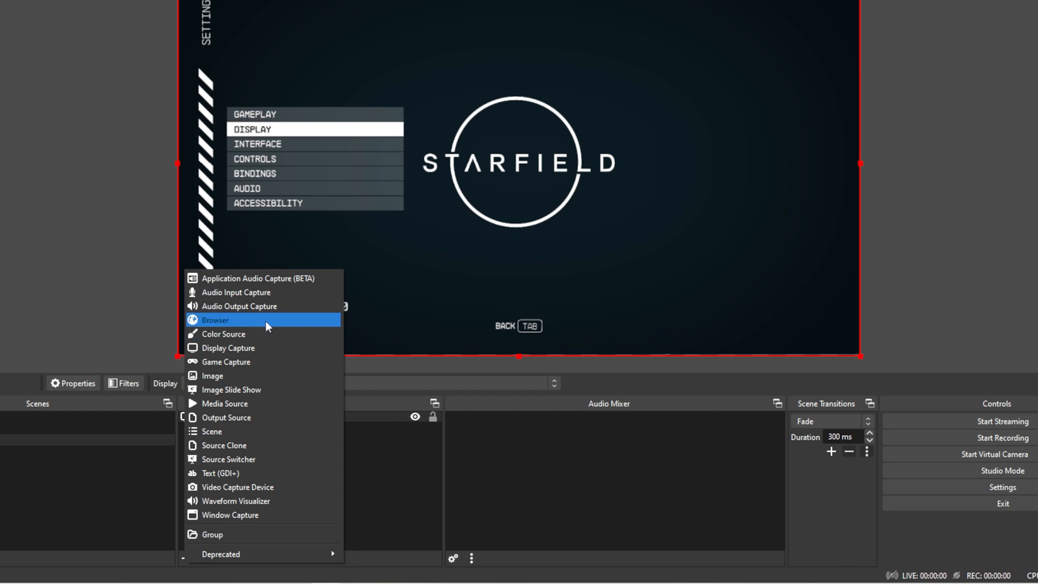
left_click(262, 280)
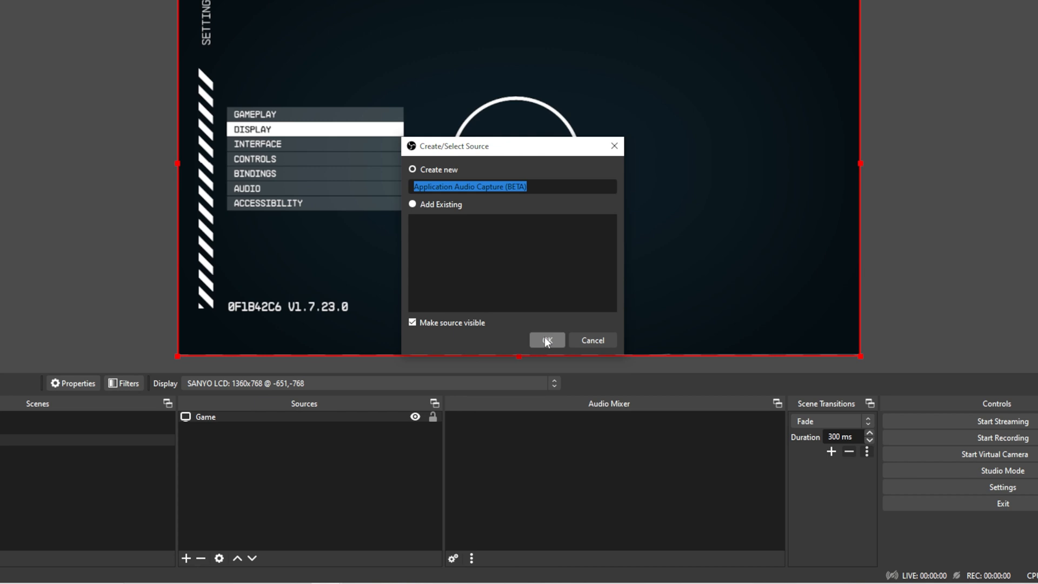
type("Game Audio")
left_click(547, 341)
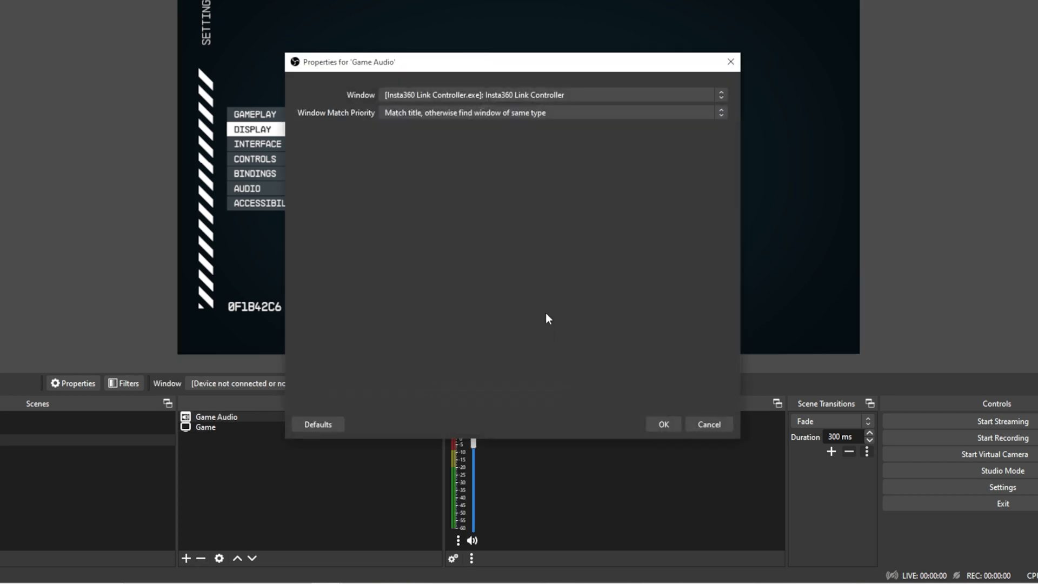
Set Game Audio to capture the [Starfield.exe]: Starfield window, and switch briefly to the game to check its sound level
left_click(566, 94)
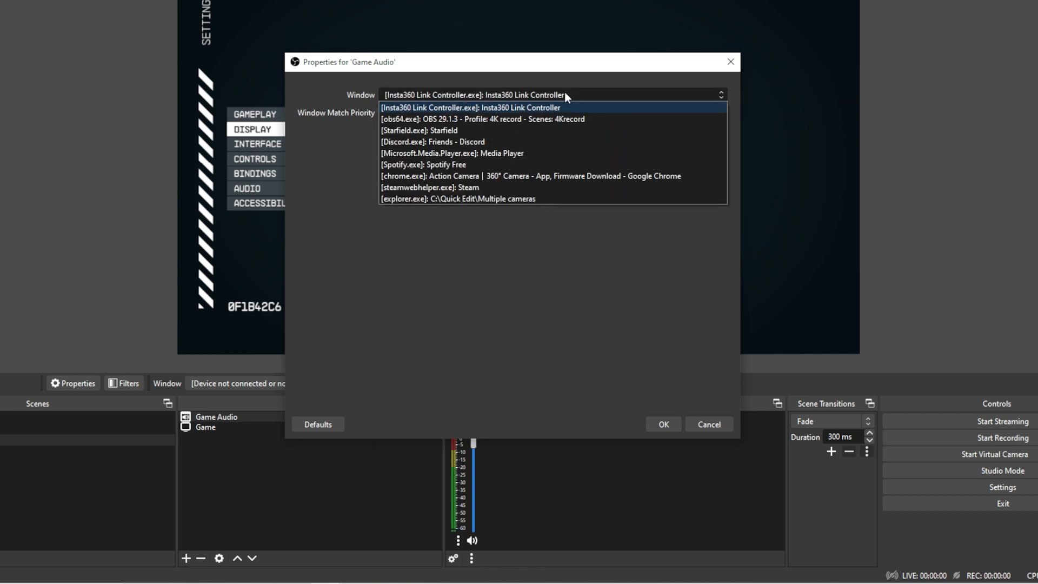
left_click(485, 129)
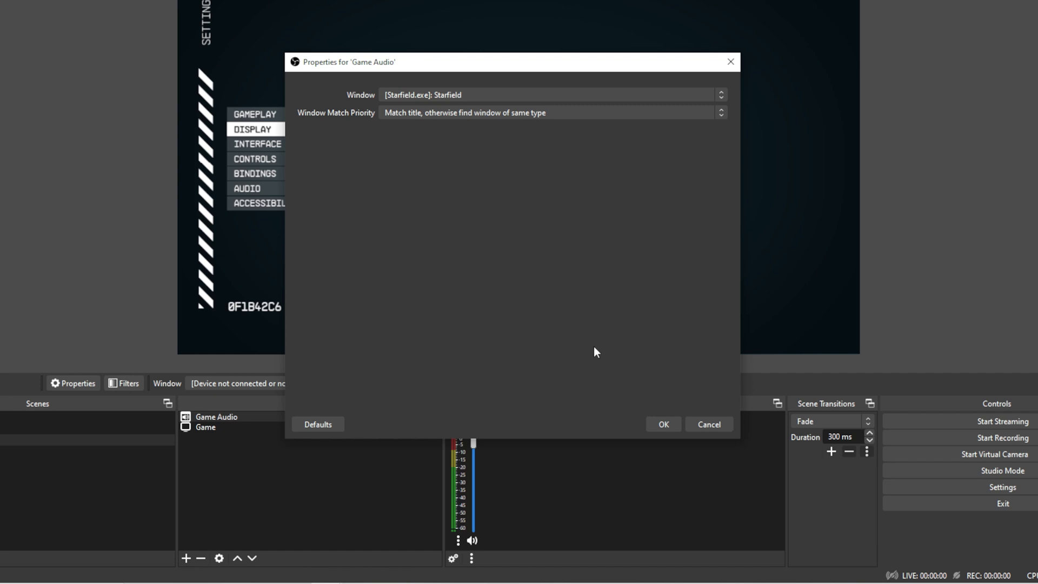
left_click(655, 425)
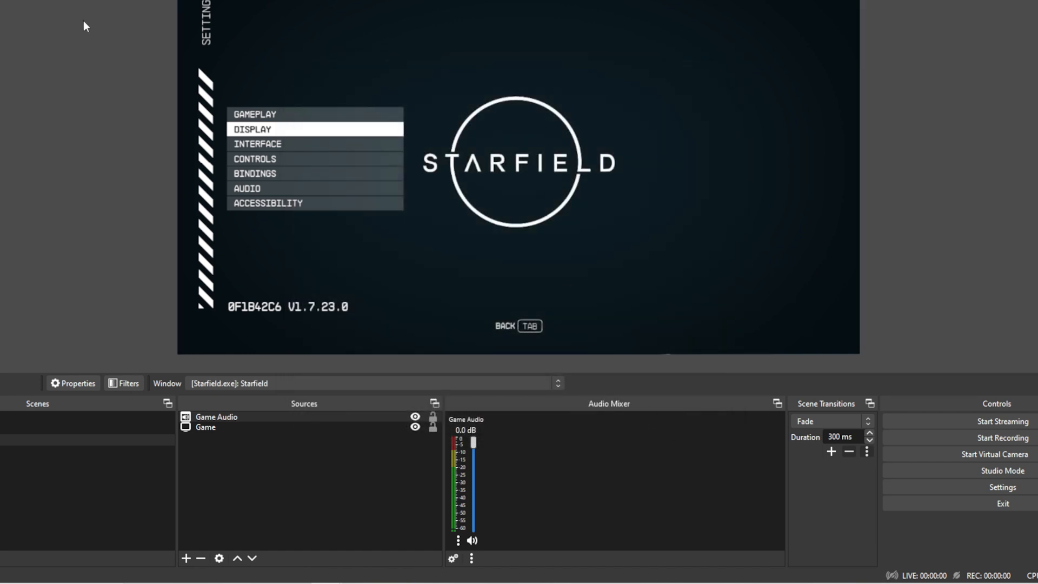
key("alt+Tab")
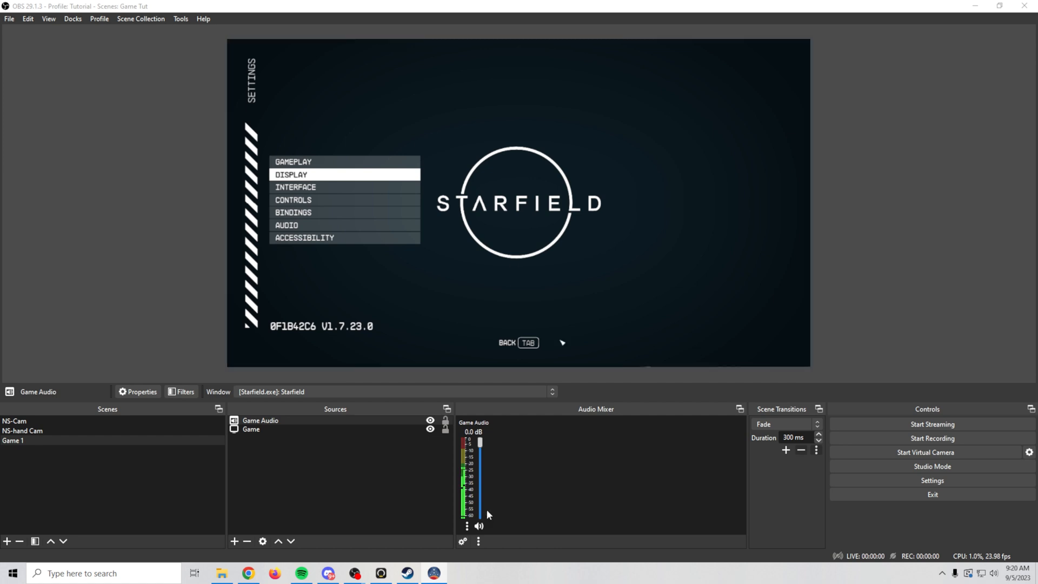
left_click(308, 463)
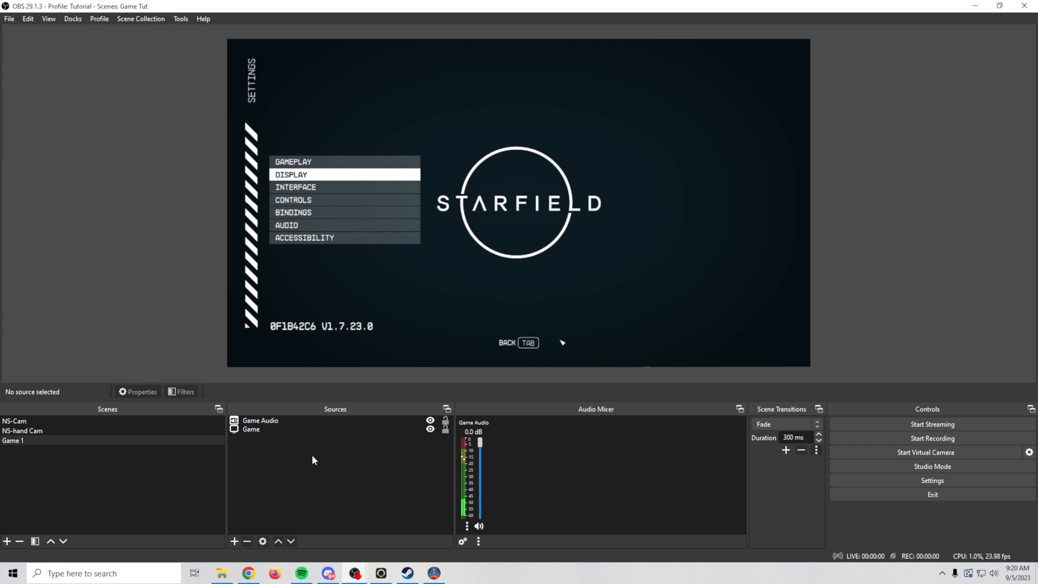
Add a new Source Clone named "Rem BG Cam" to the Game 1 scene, cloning the NS-Cam scene
left_click(234, 541)
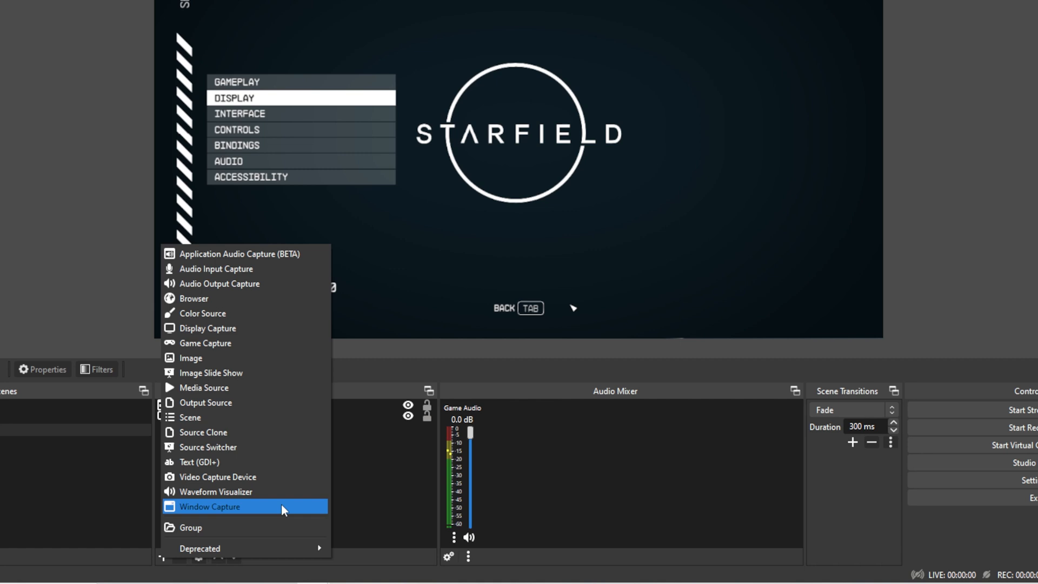
left_click(258, 434)
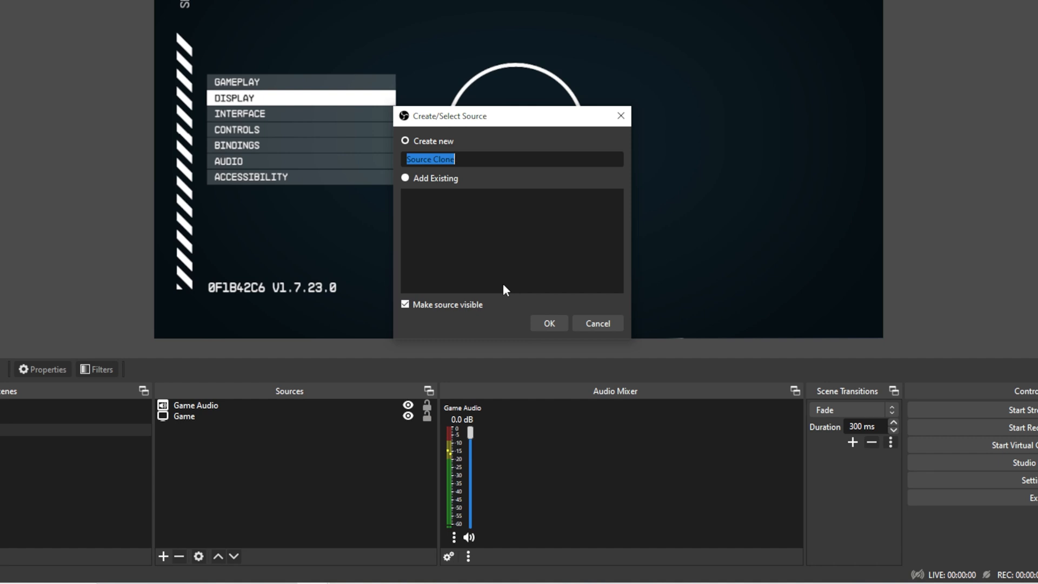
type("Rem BG Cam")
left_click(540, 326)
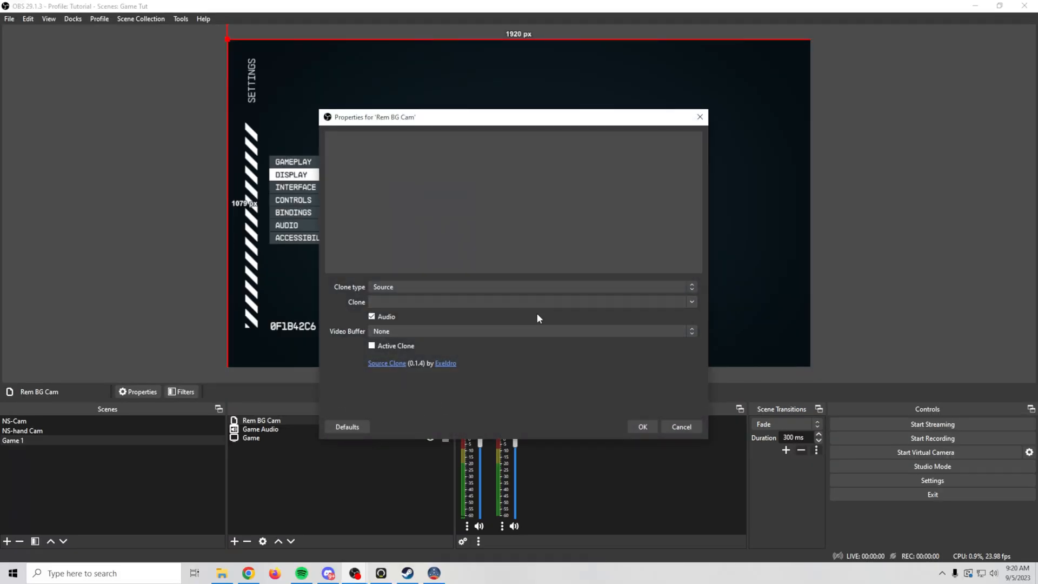
left_click(690, 303)
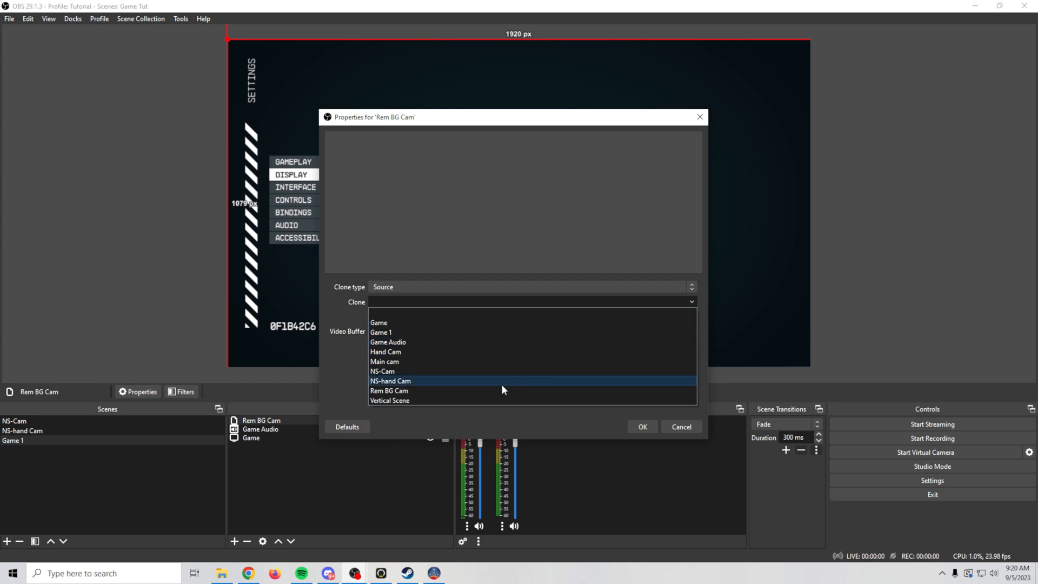
left_click(513, 371)
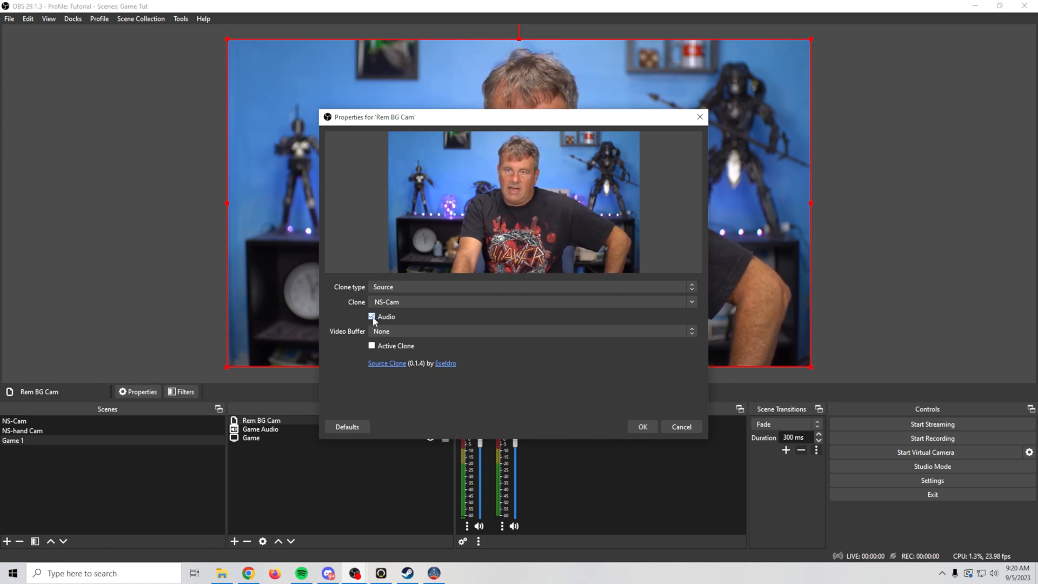
left_click(642, 426)
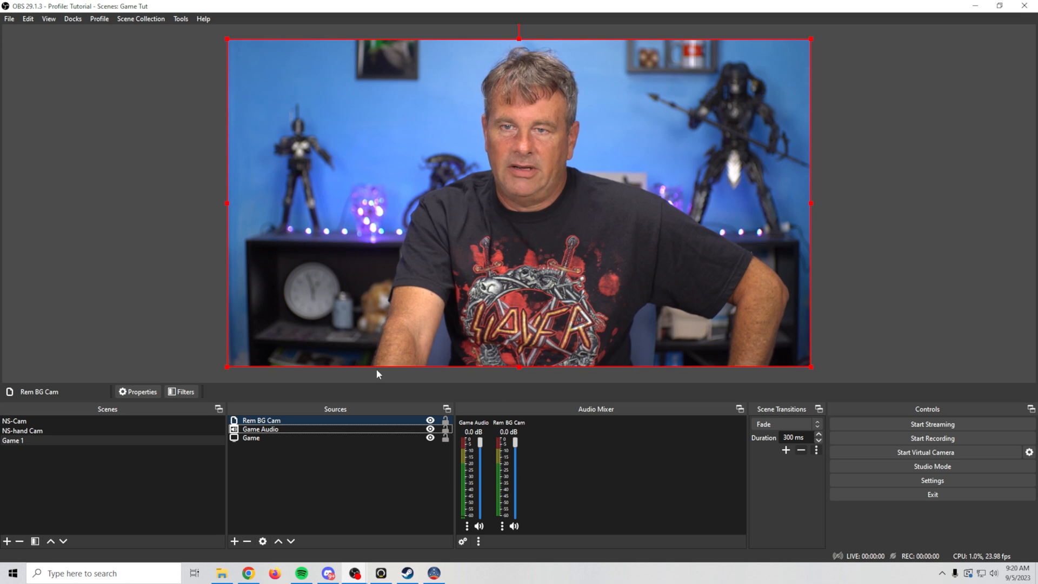
Change the source cloned by Rem BG Cam to Main cam
right_click(287, 419)
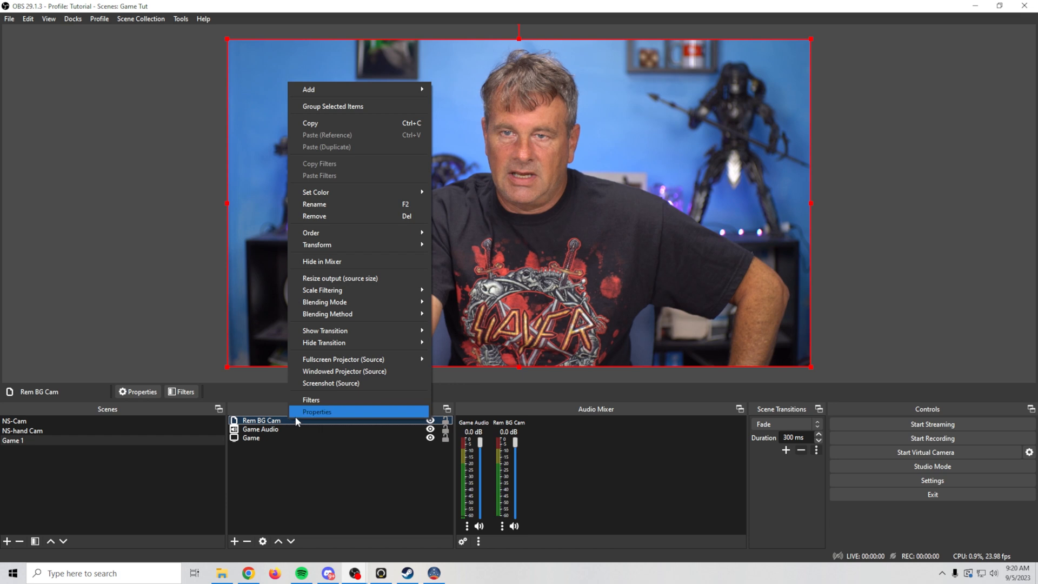
left_click(328, 414)
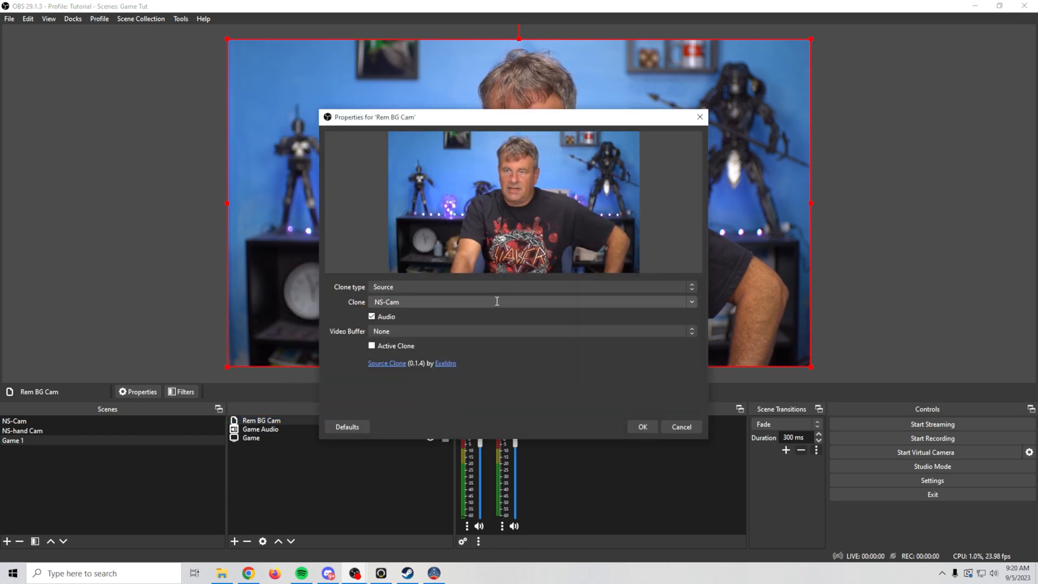
left_click(689, 303)
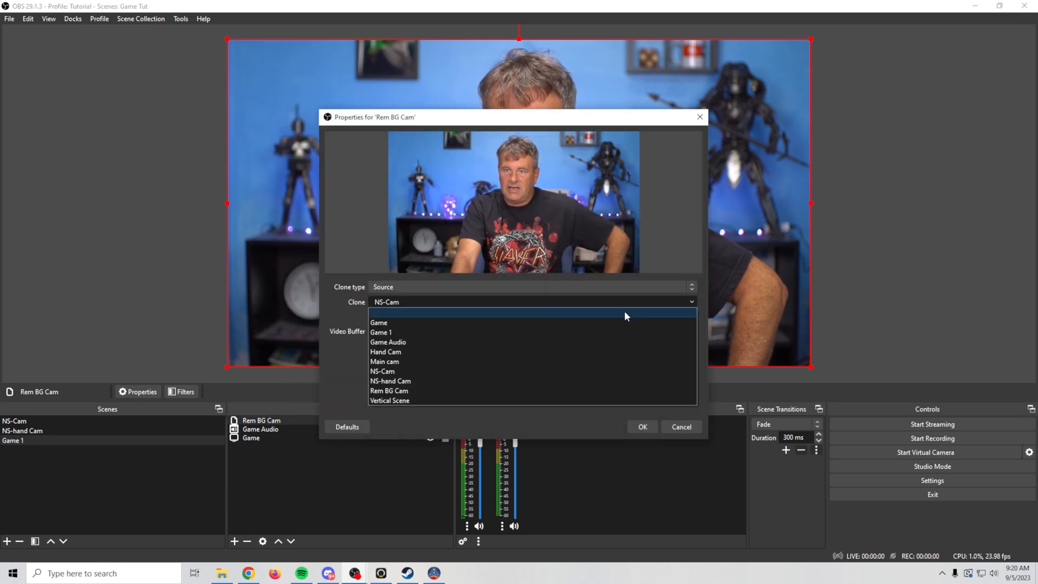
left_click(501, 362)
left_click(641, 427)
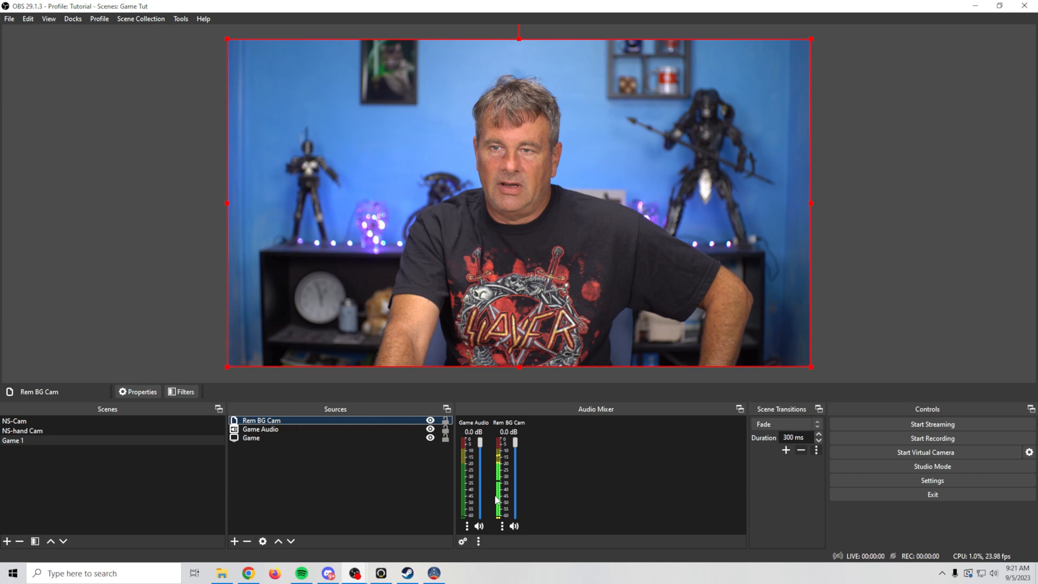
Add an NVIDIA Background Removal effect filter to Rem BG Cam and shrink the camera to a small overlay at the canvas's right edge
right_click(324, 423)
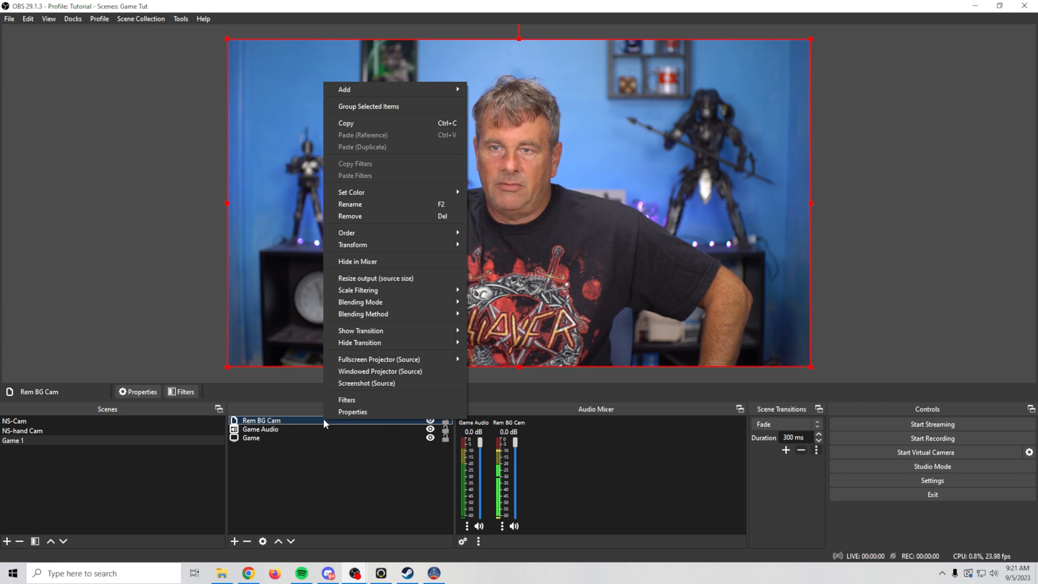
left_click(349, 400)
left_click(292, 465)
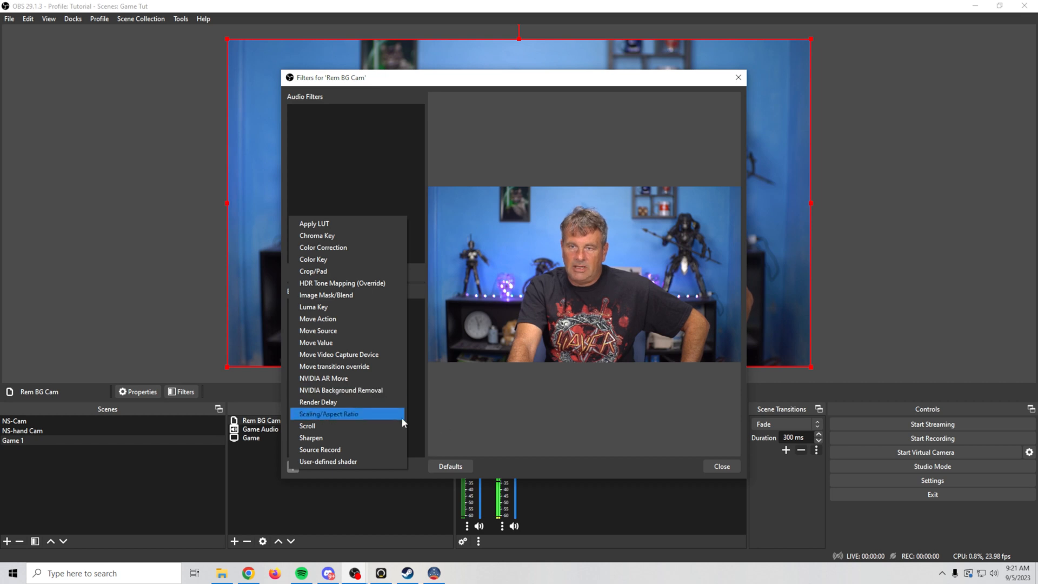
left_click(359, 389)
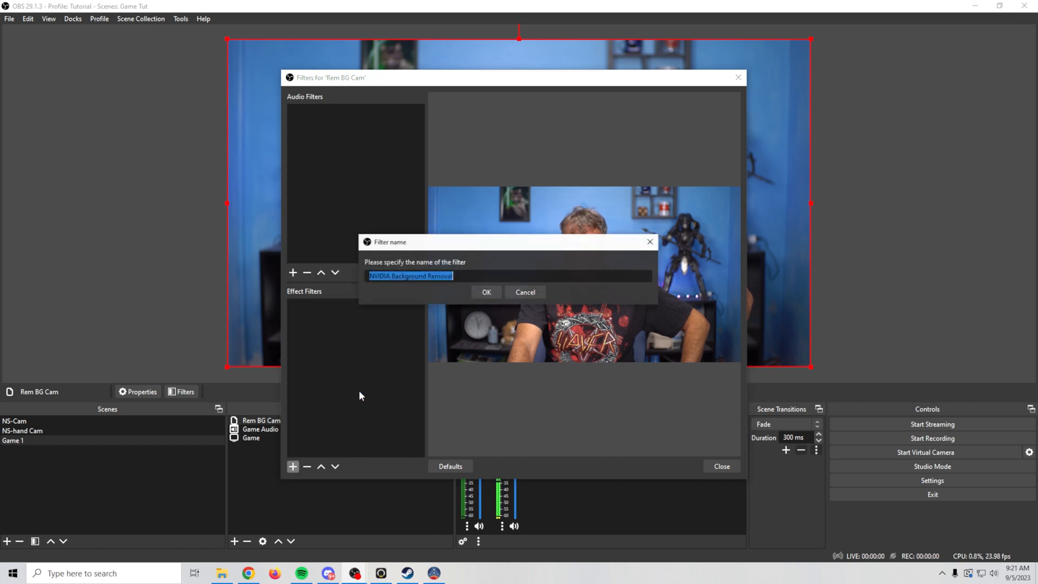
left_click(494, 293)
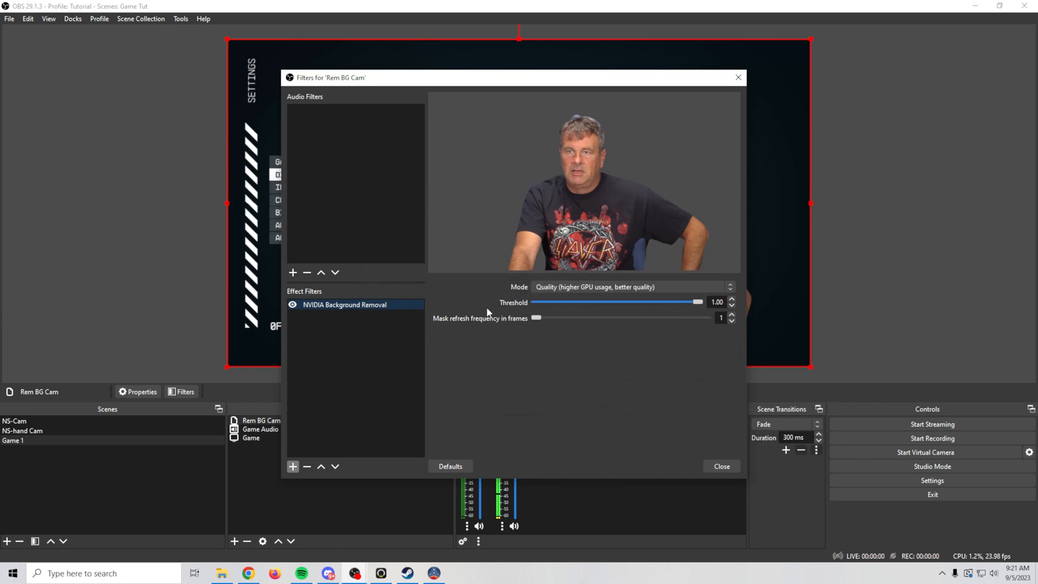
left_click(722, 466)
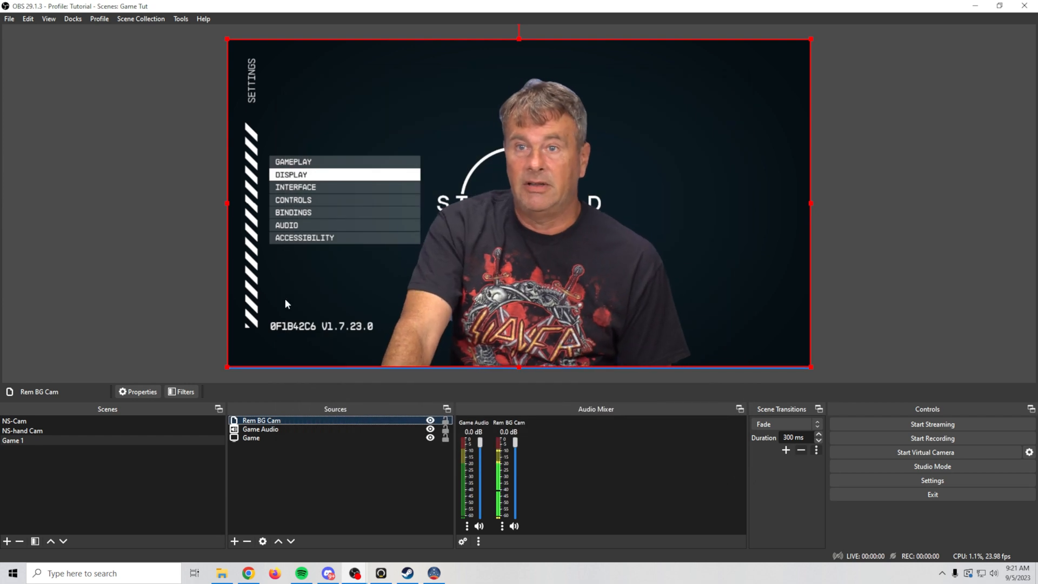
left_click_drag(227, 367, 770, 262)
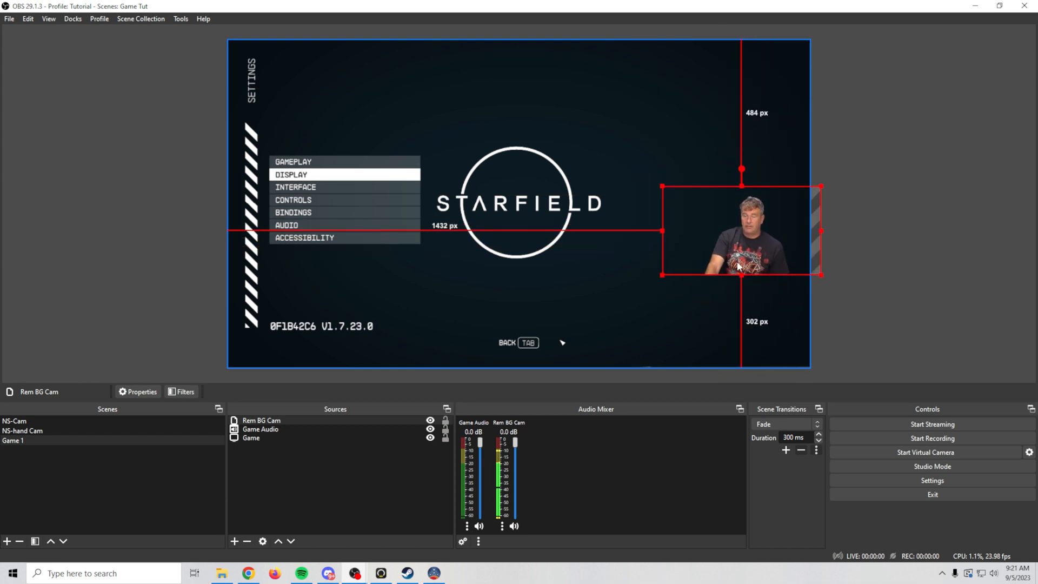
Duplicate the Game 1 scene as "Game 2" and remove the Rem BG Cam source from the copy
right_click(29, 439)
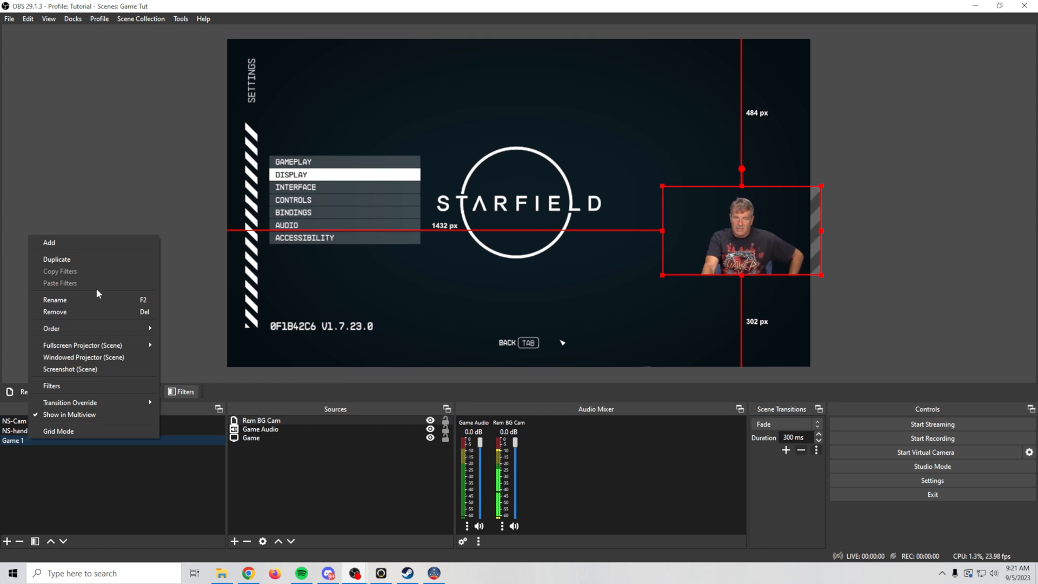
left_click(81, 259)
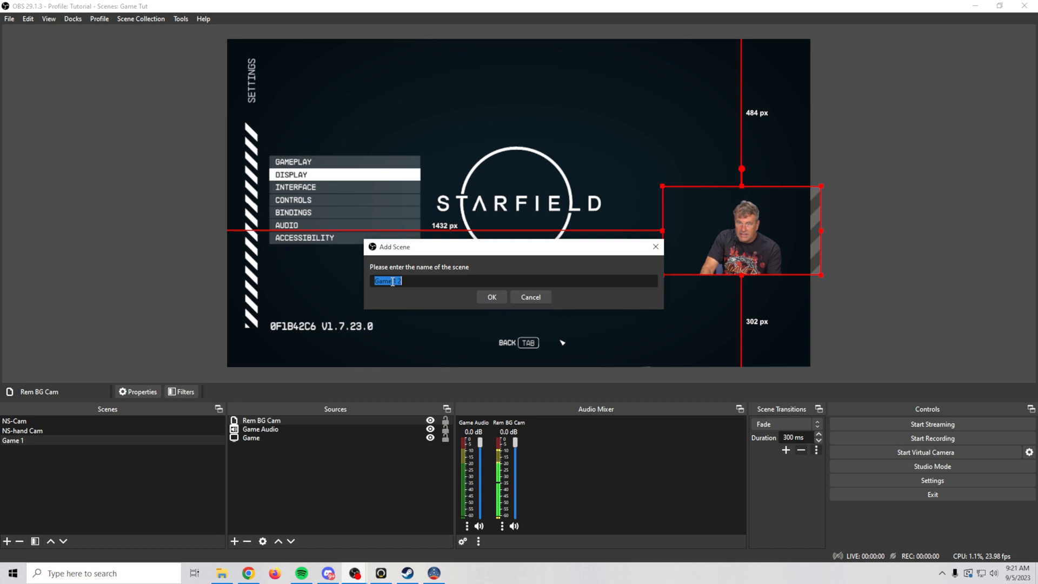
key("BackSpace")
key("Return")
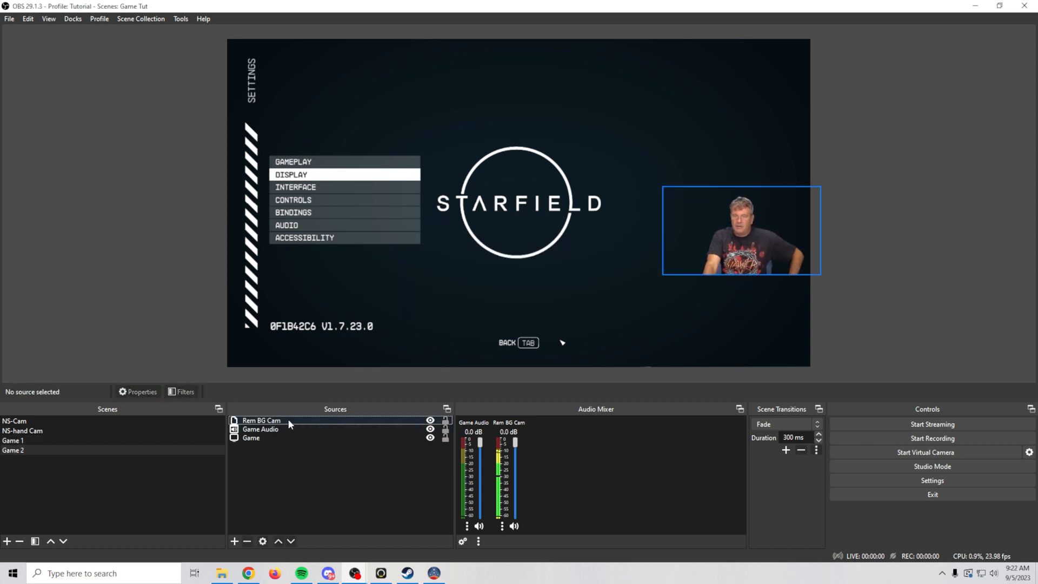
right_click(288, 419)
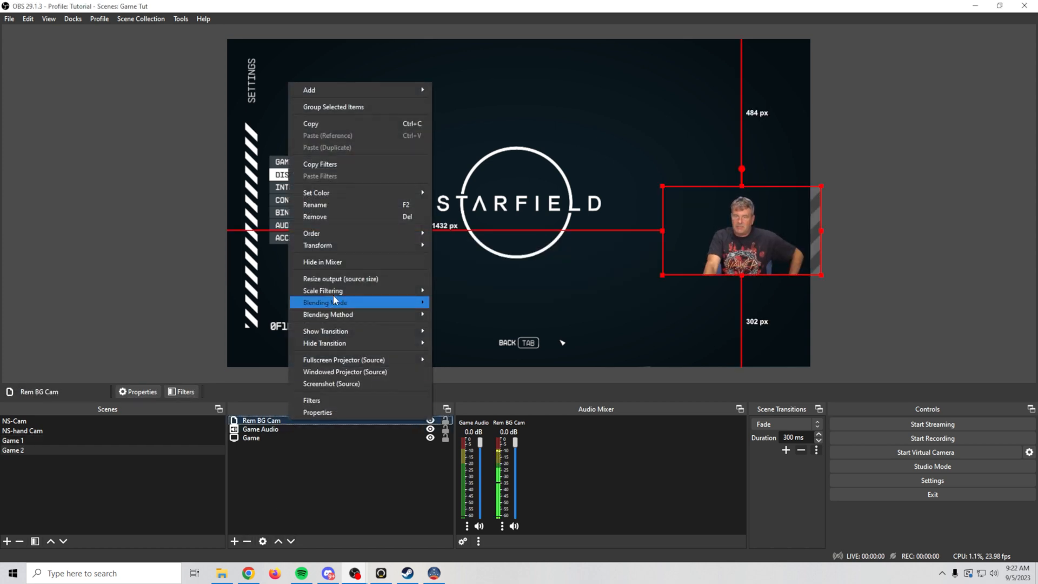
left_click(340, 215)
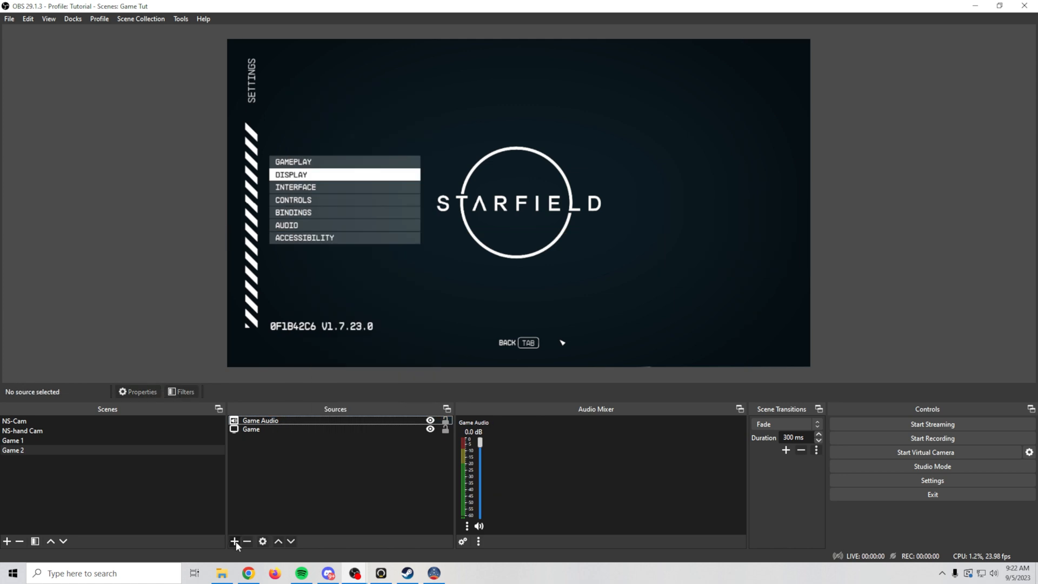
Add the existing NS-hand Cam scene to Game 2 and shrink it to an overlay at the canvas's right edge, about 490 px from the top
left_click(235, 541)
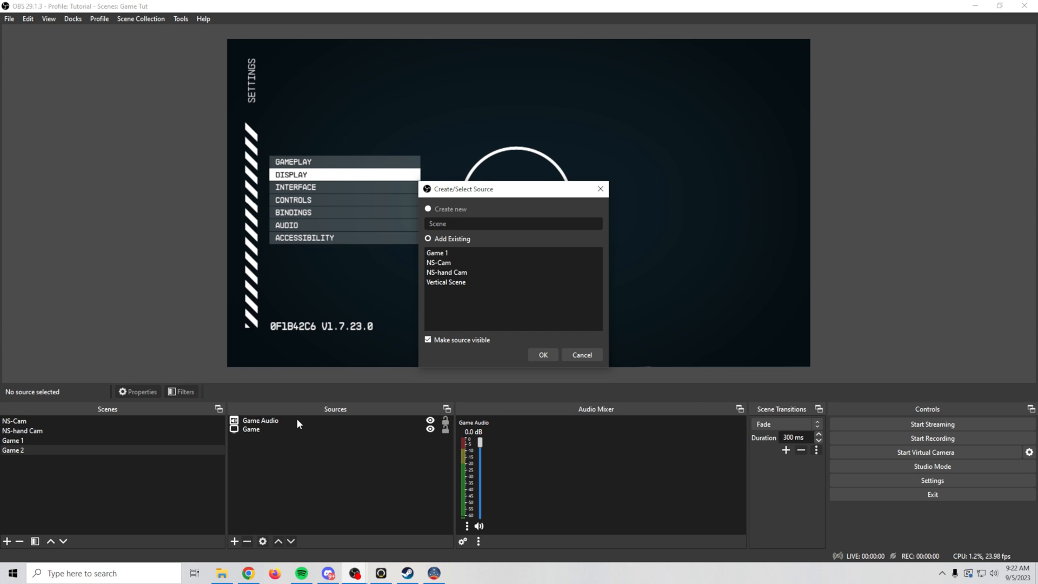
left_click(470, 272)
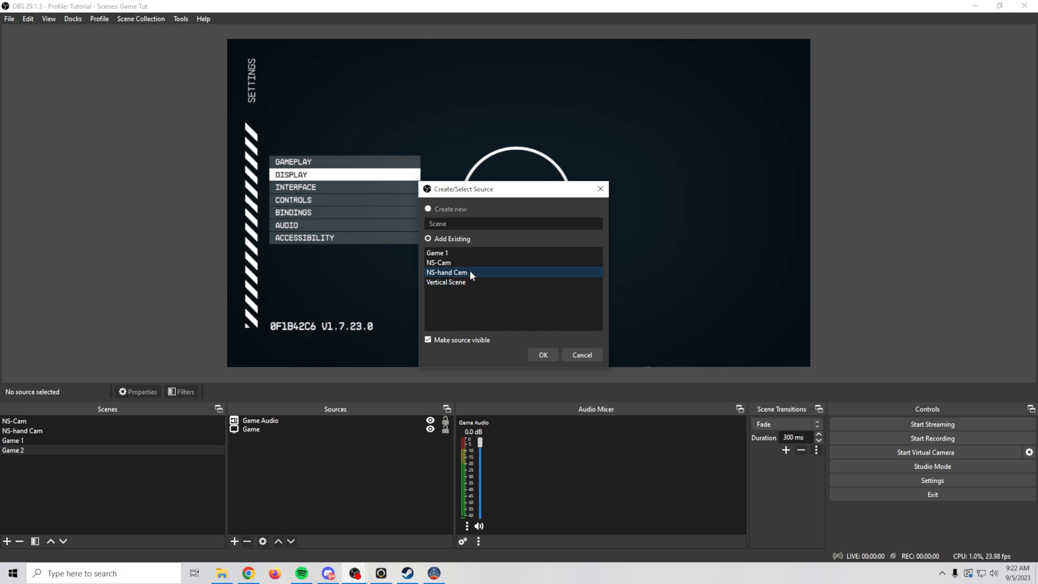
left_click(542, 355)
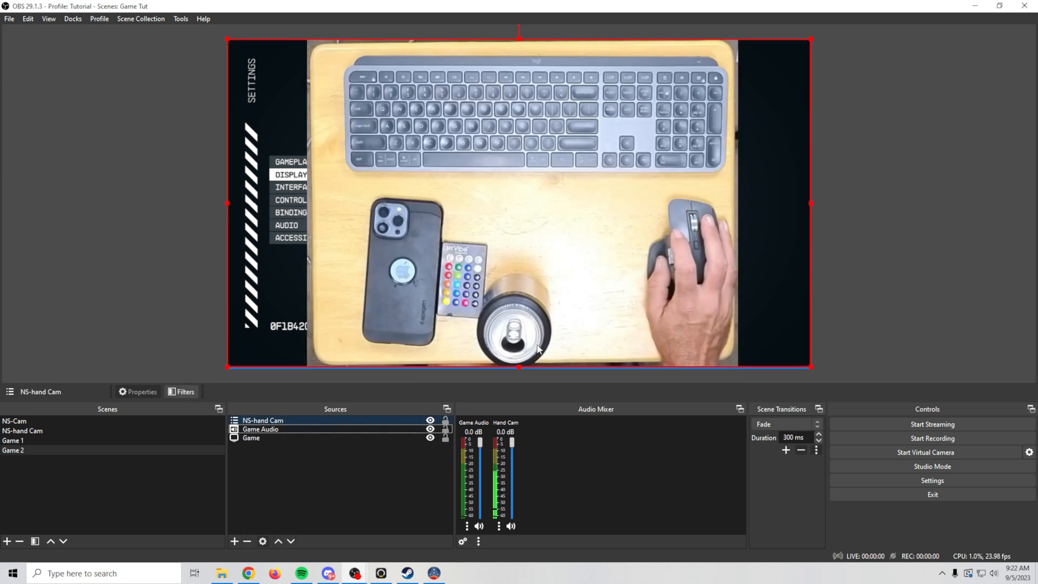
left_click_drag(228, 44, 656, 281)
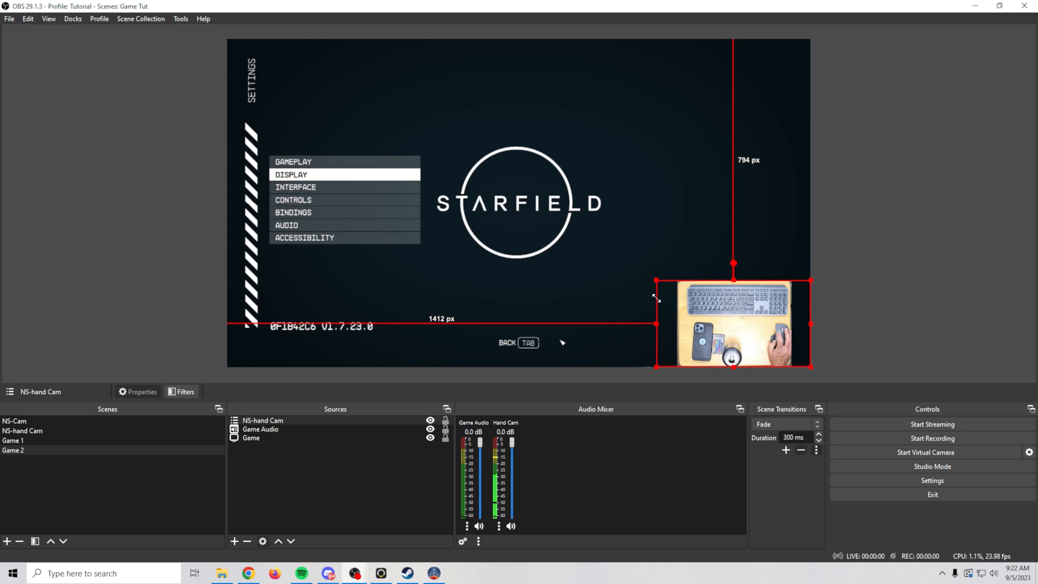
left_click_drag(744, 317, 744, 225)
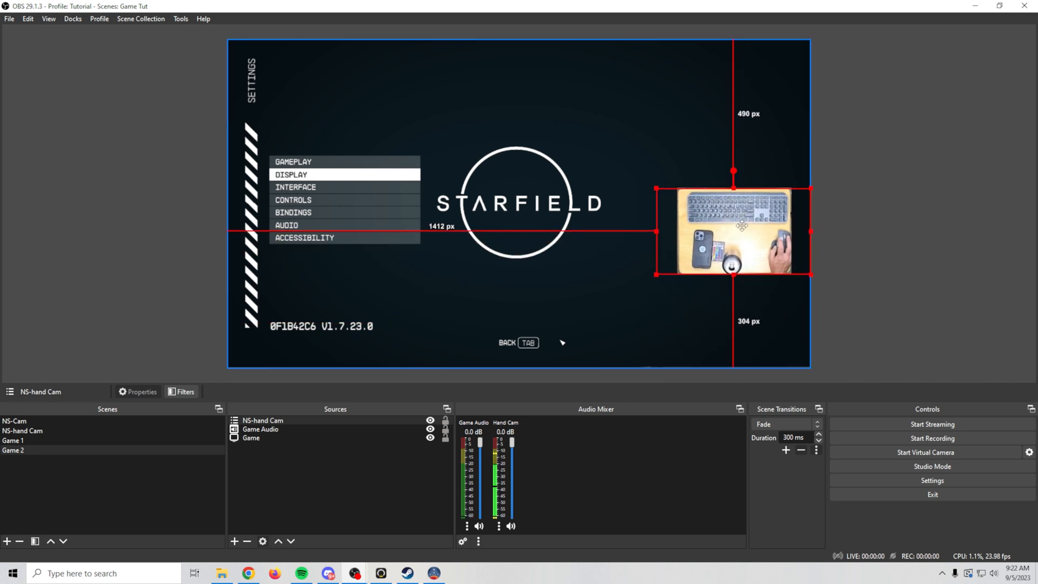
Switch back and forth between the Game 1 and Game 2 scenes to compare their camera overlays
left_click(35, 439)
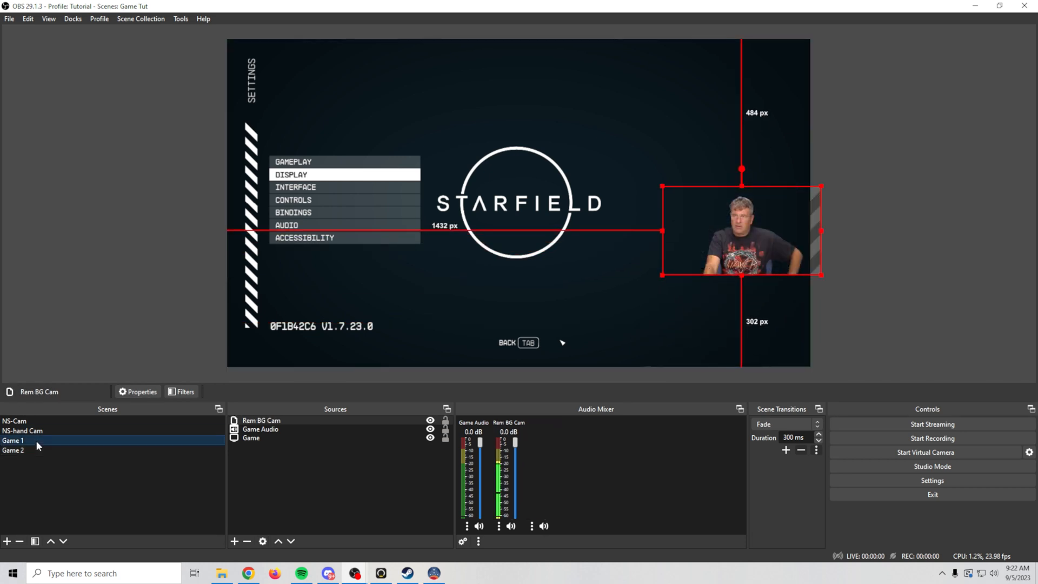
left_click(37, 449)
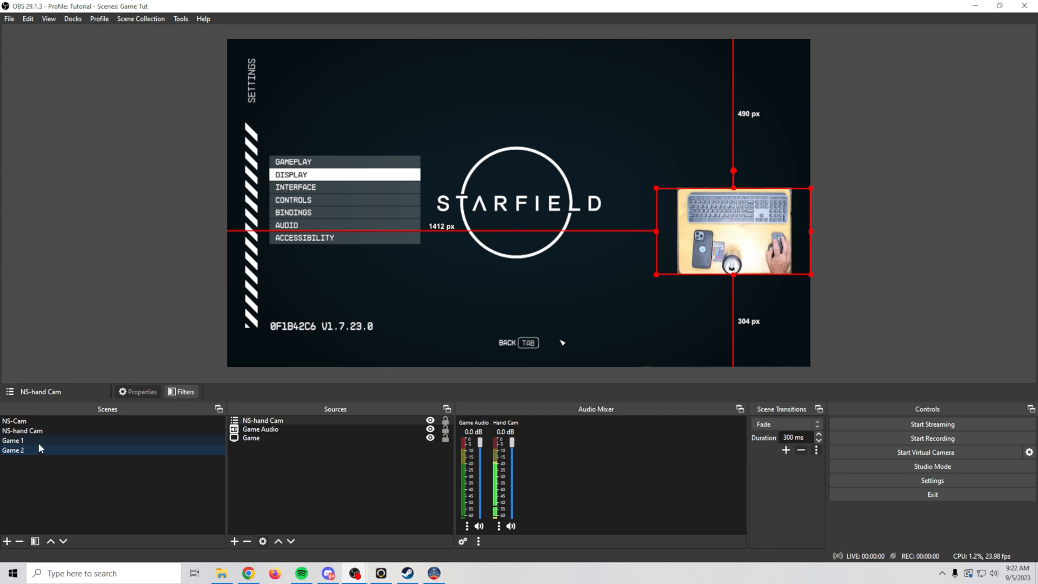
left_click(39, 440)
left_click(38, 447)
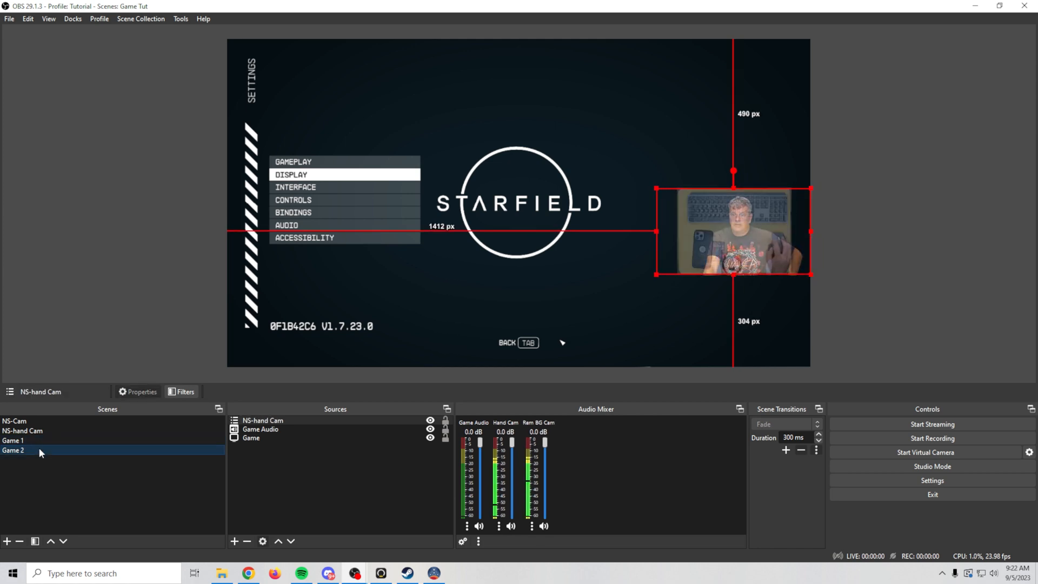
right_click(39, 449)
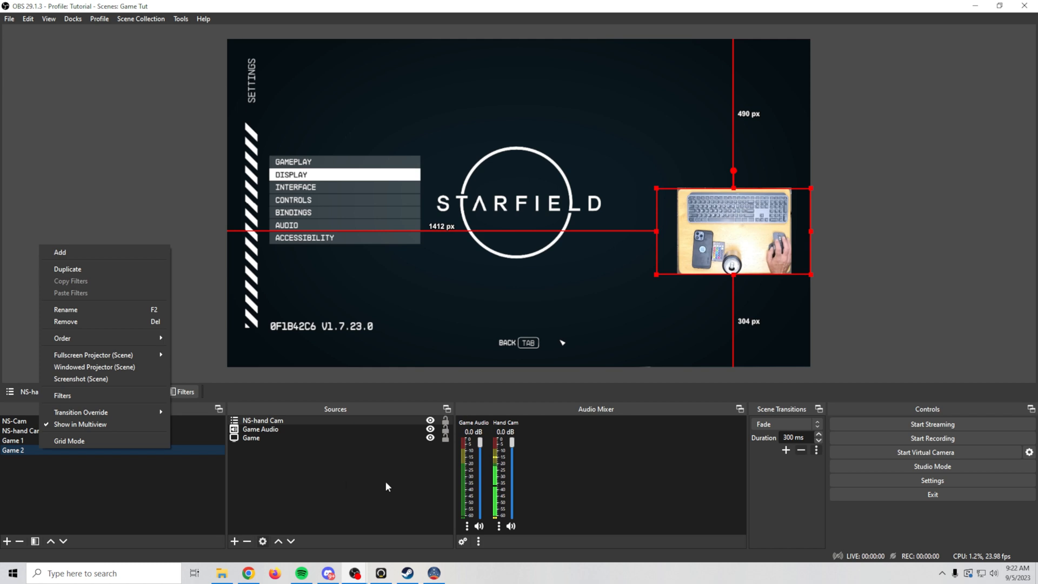
left_click(624, 513)
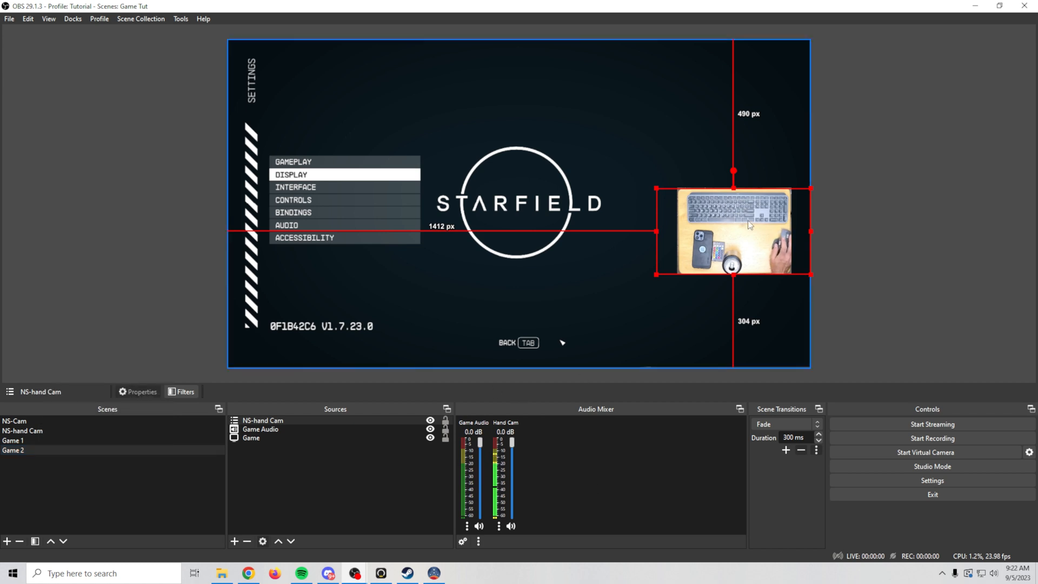
left_click(70, 441)
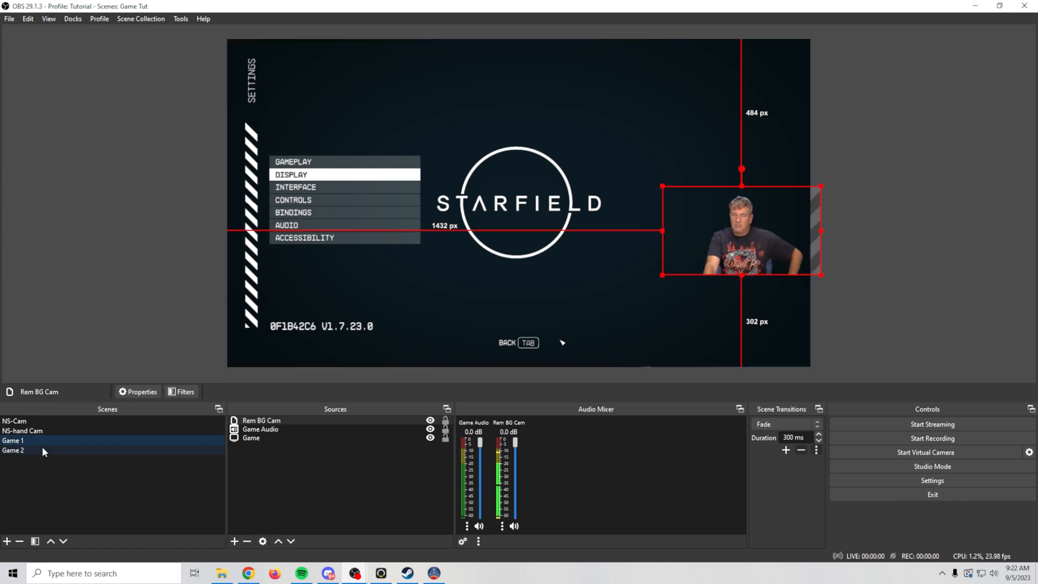
Duplicate the Game 2 scene and name the copy "Game 3"
left_click(20, 451)
right_click(20, 452)
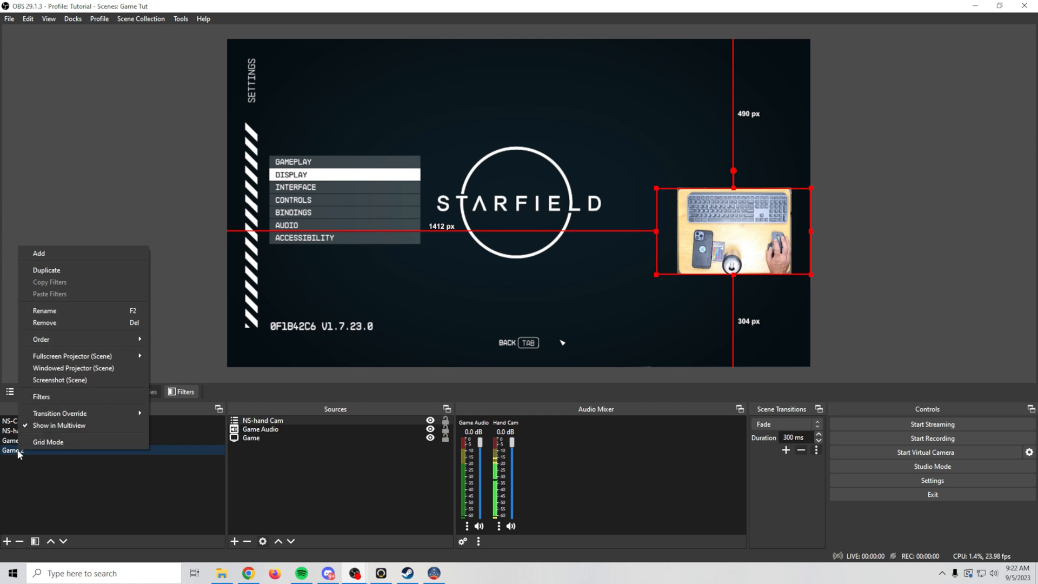
left_click(79, 270)
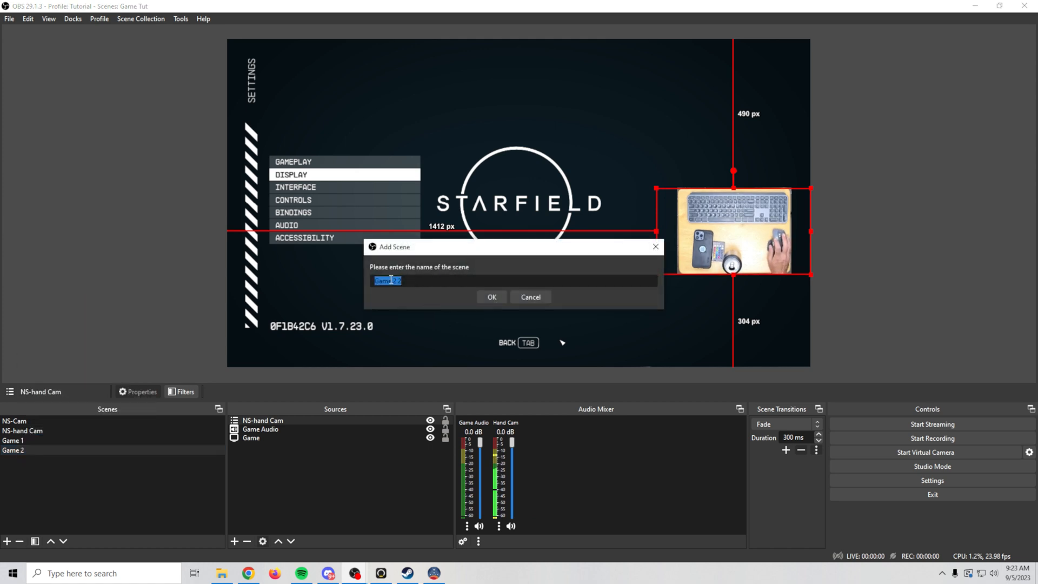
key("Delete")
key("BackSpace")
key("BackSpace")
type("3")
key("Return")
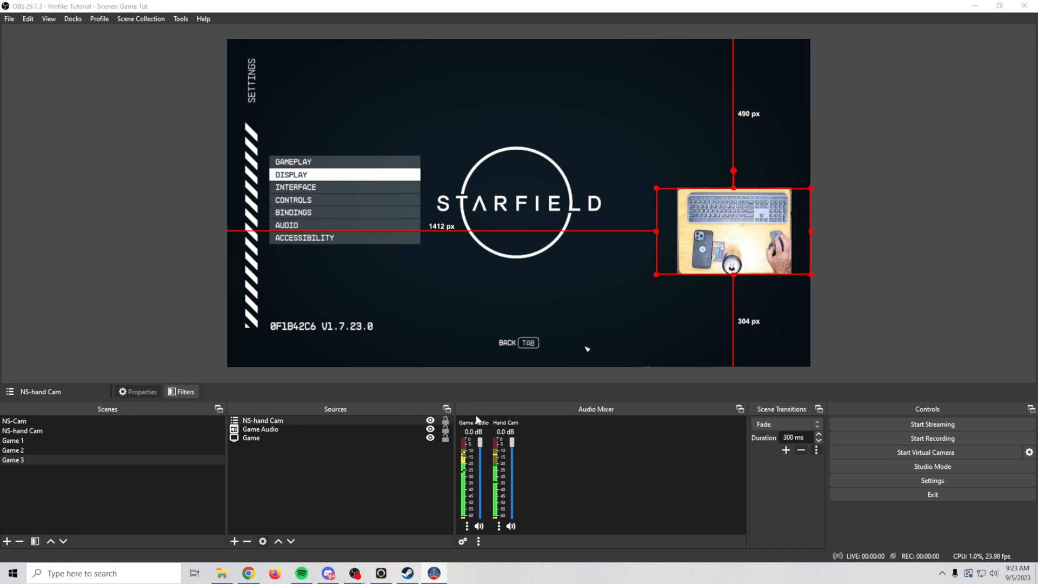
Add the existing Rem BG Cam source clone to Game 3 and shrink it to an overlay directly above the hand cam, about 183 px from the canvas top
left_click(115, 270)
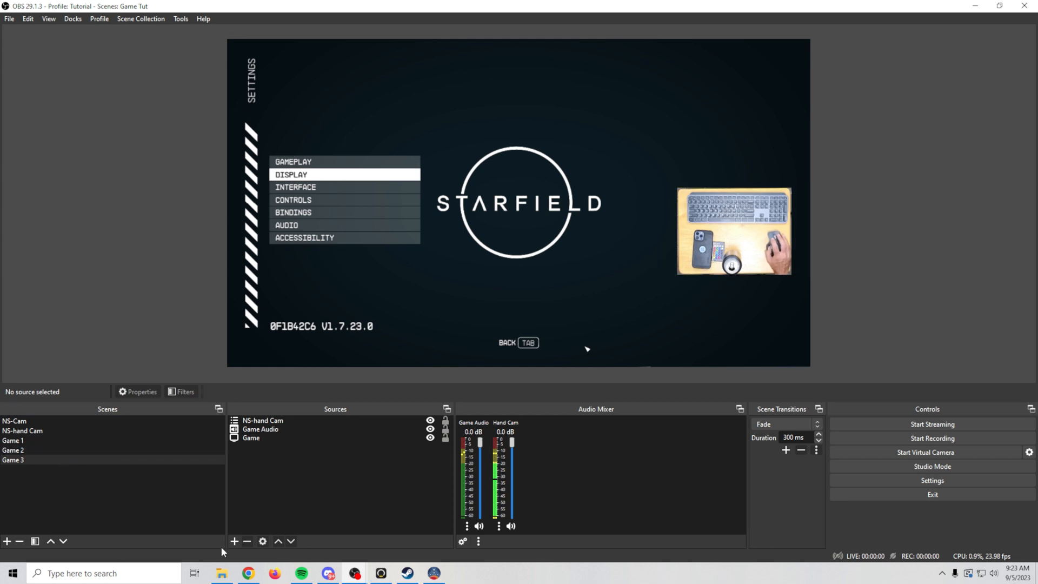
left_click(234, 542)
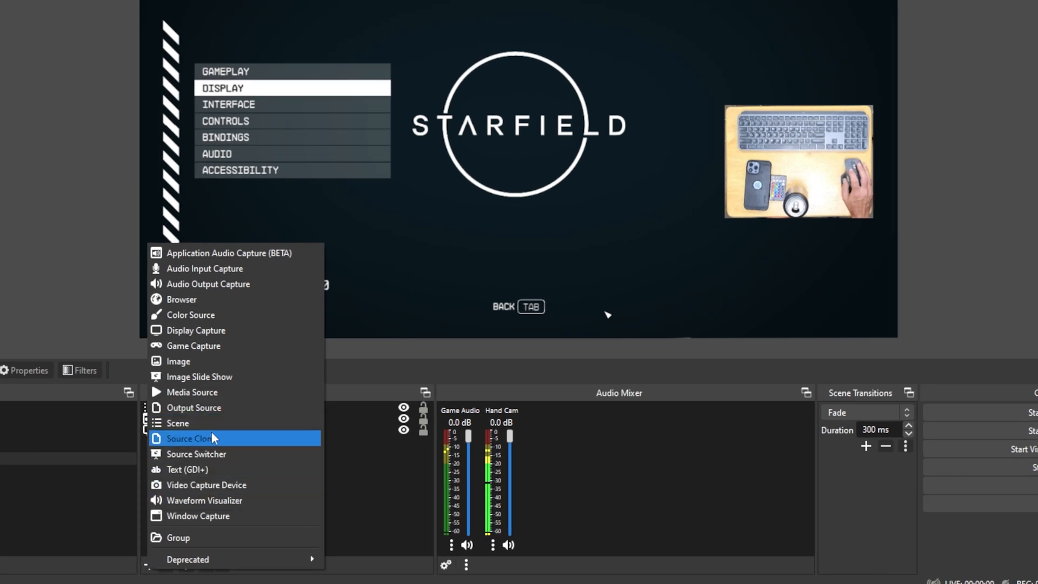
left_click(213, 437)
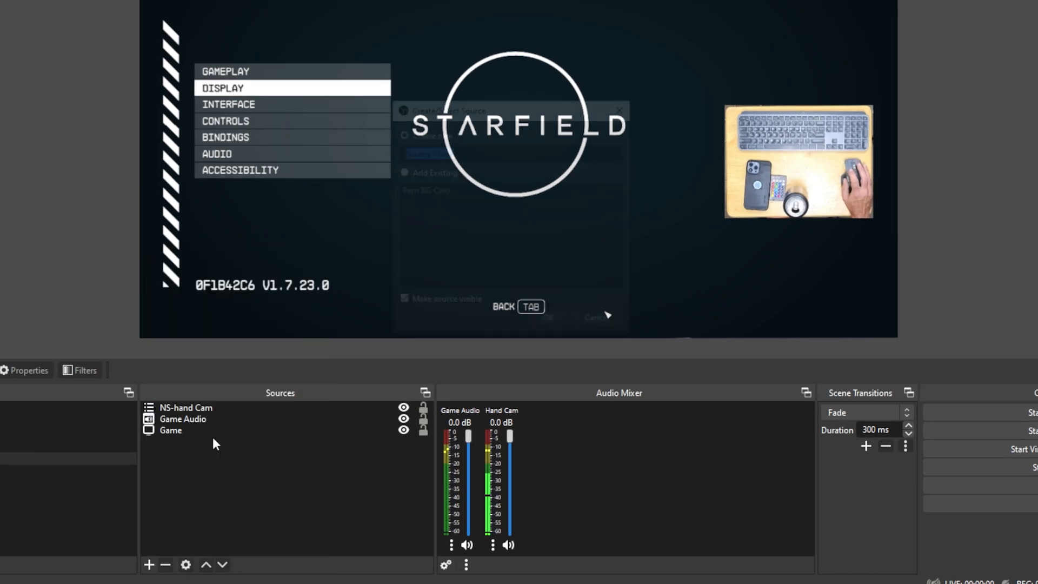
left_click(401, 171)
left_click(416, 190)
left_click(416, 189)
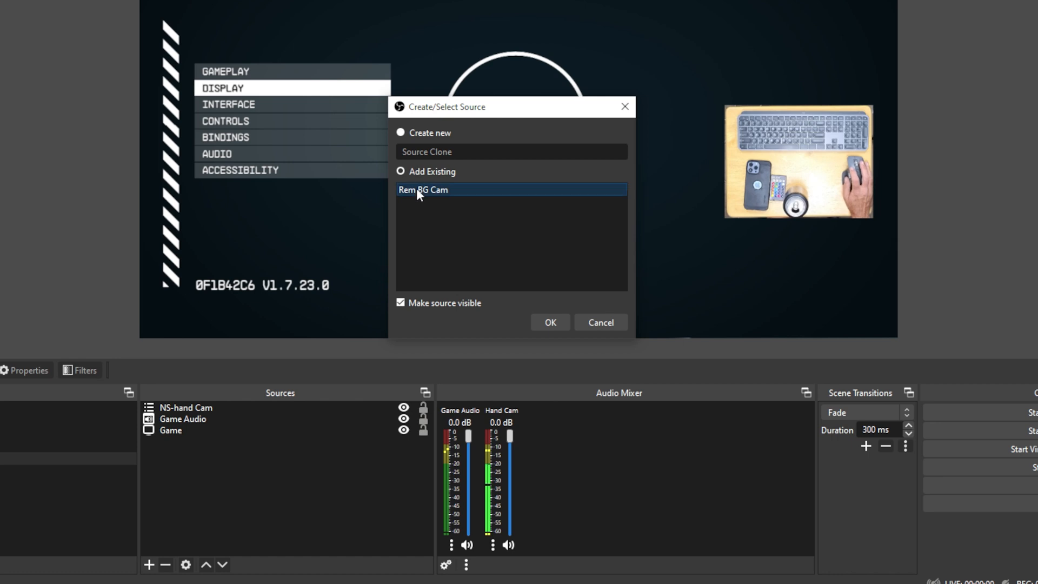
left_click(551, 321)
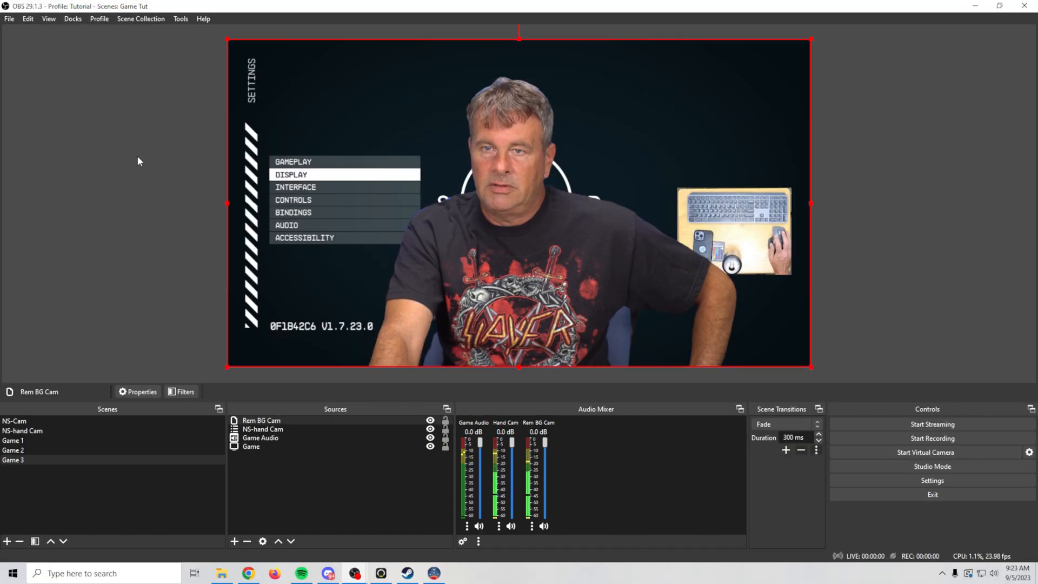
left_click_drag(229, 37, 644, 274)
left_click_drag(733, 323, 725, 180)
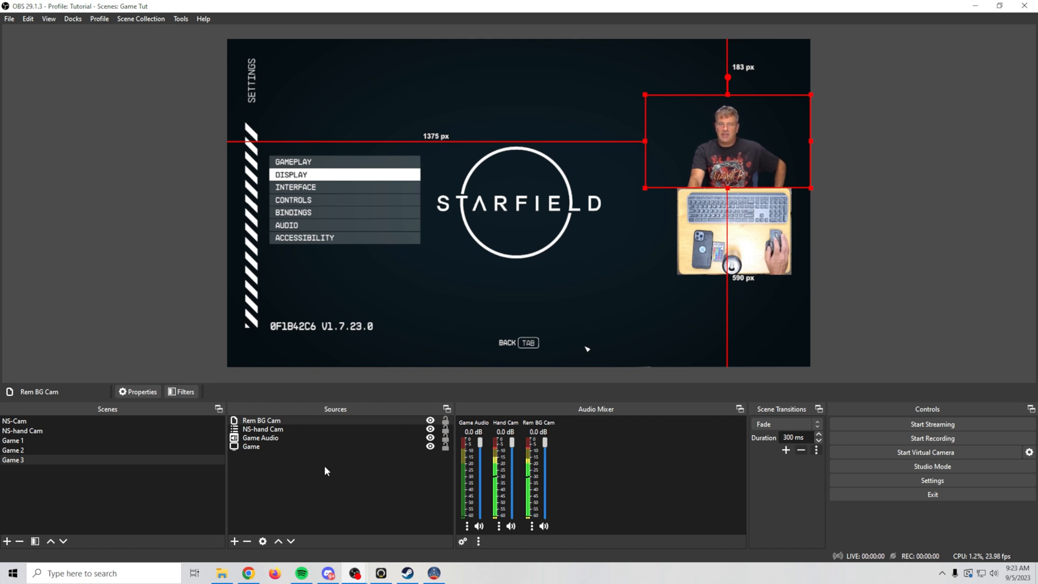
Switch through the Game 1, Game 2 and Game 3 scenes to compare their camera overlays
left_click(25, 439)
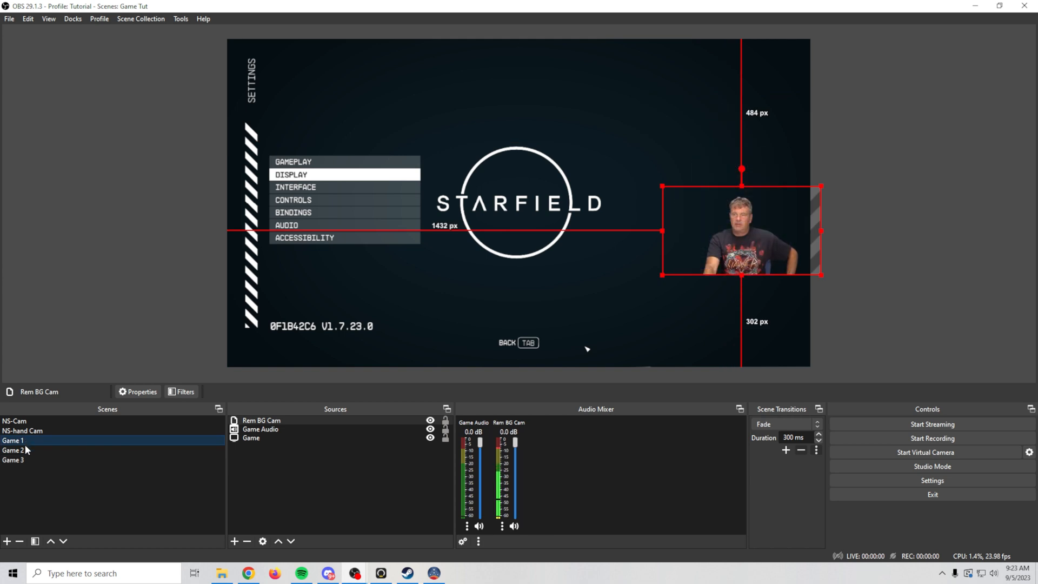
left_click(24, 449)
left_click(24, 457)
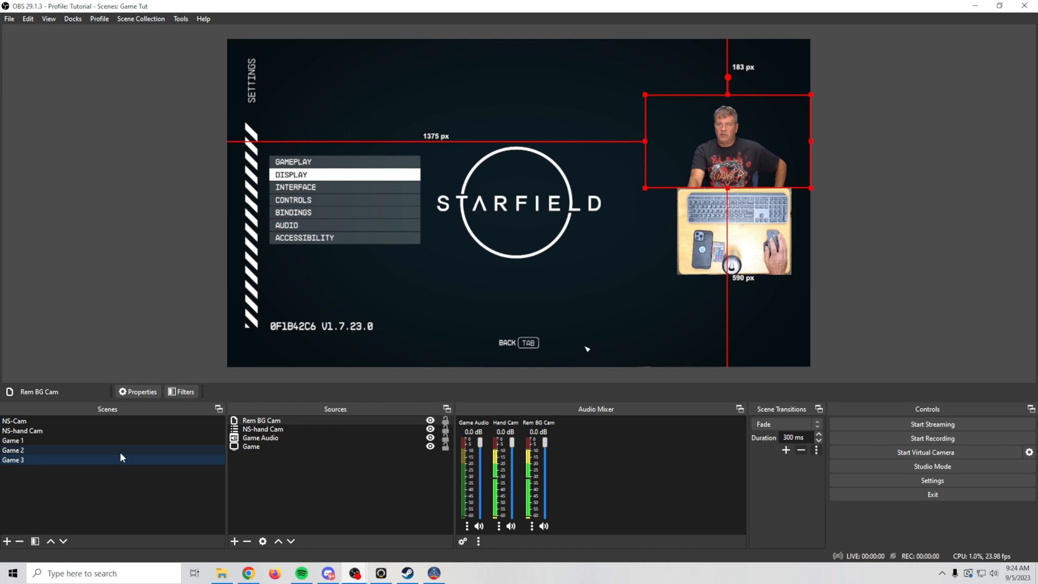
Add a Move scene transition, keeping its default name and properties
left_click(818, 425)
left_click(789, 444)
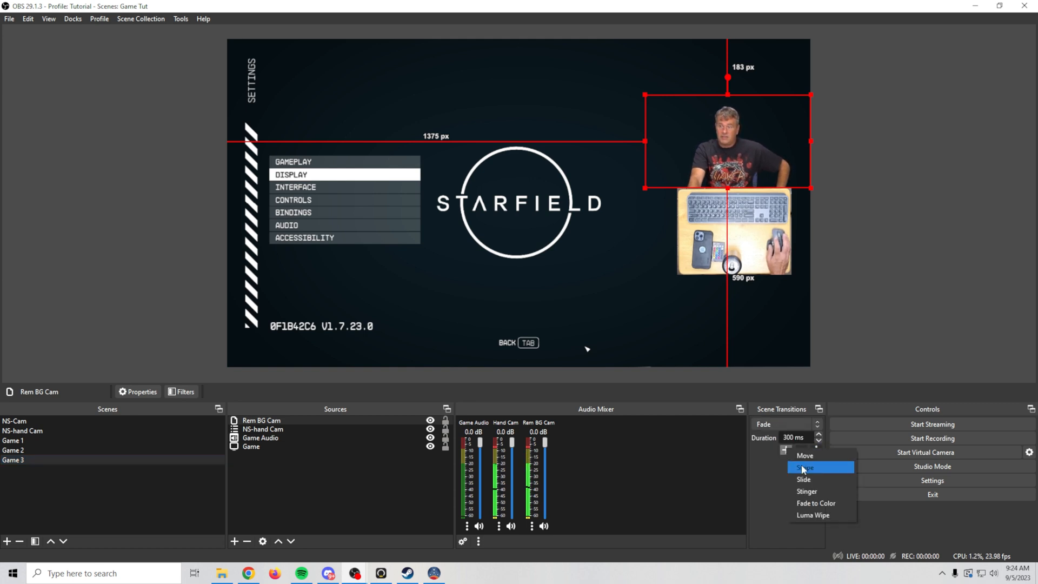
left_click(810, 457)
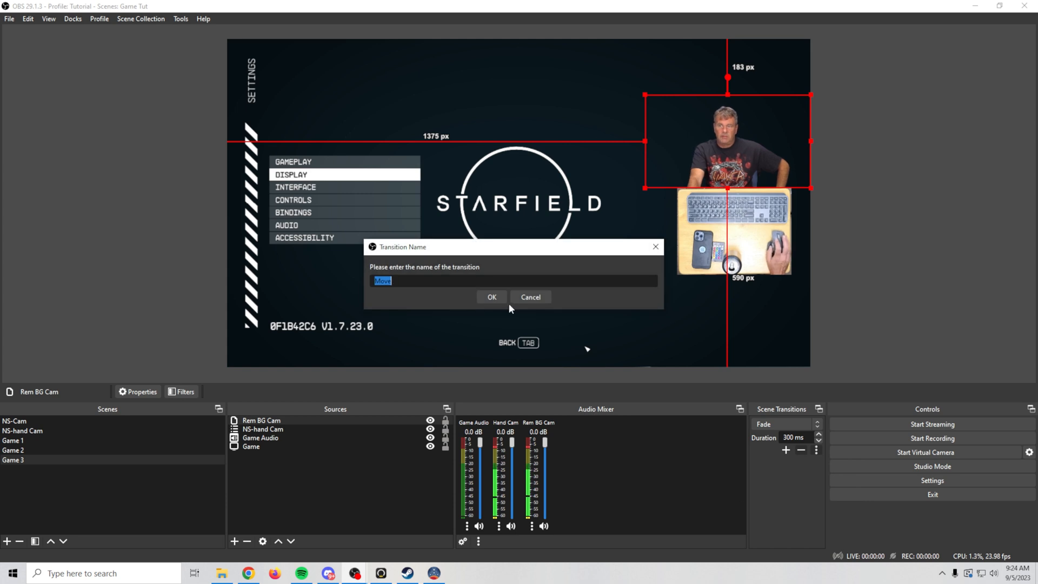
left_click(492, 297)
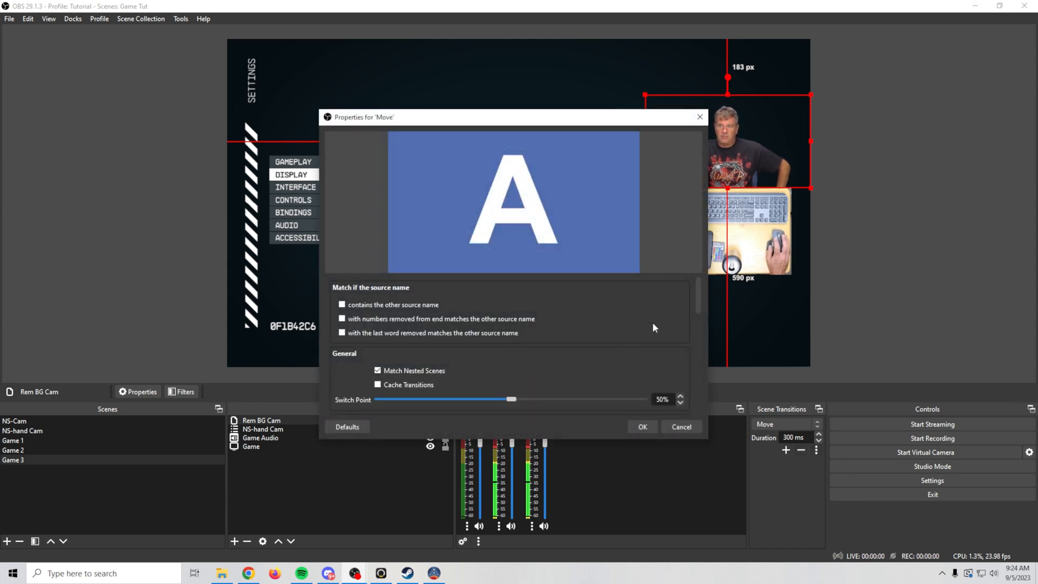
left_click(641, 426)
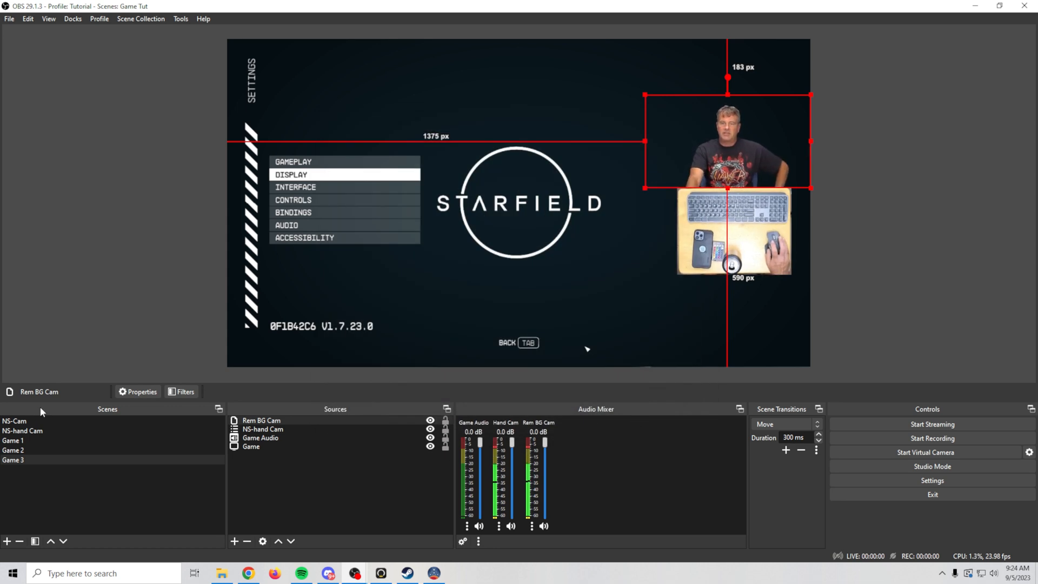
Preview the Move transition by switching between the three game scenes
left_click(39, 439)
left_click(36, 458)
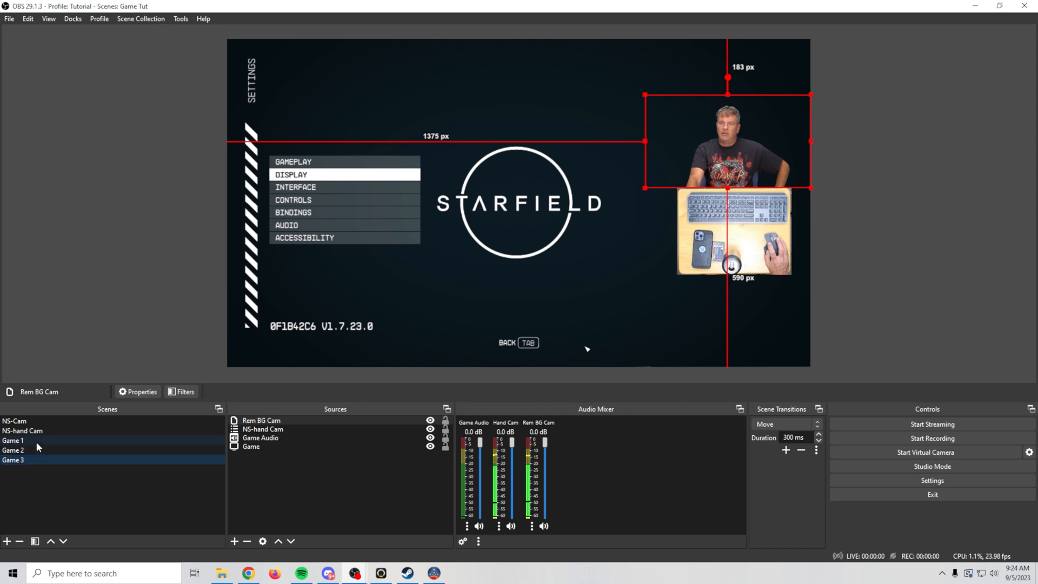
left_click(35, 440)
left_click(34, 448)
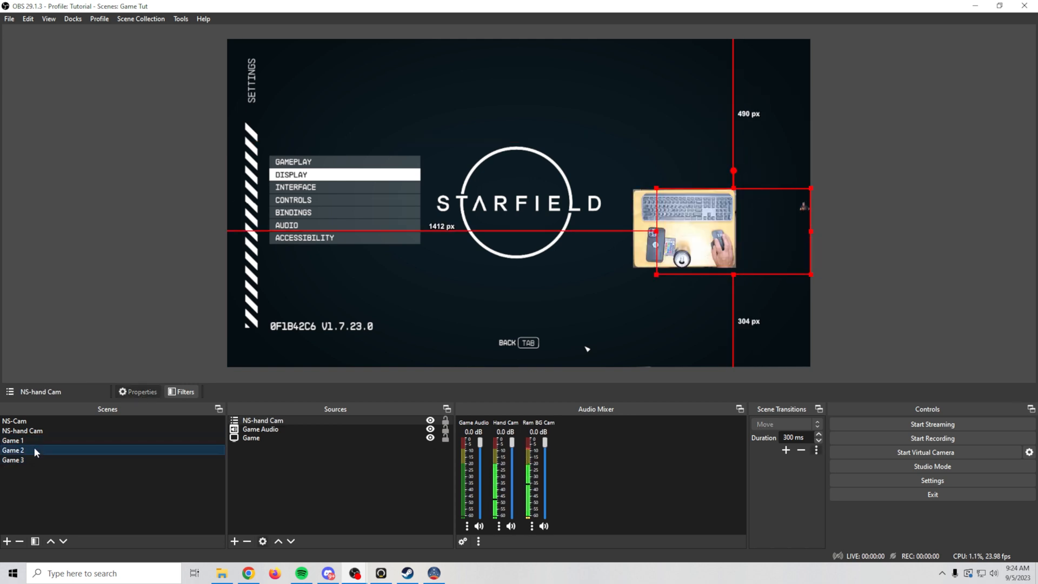
left_click(33, 457)
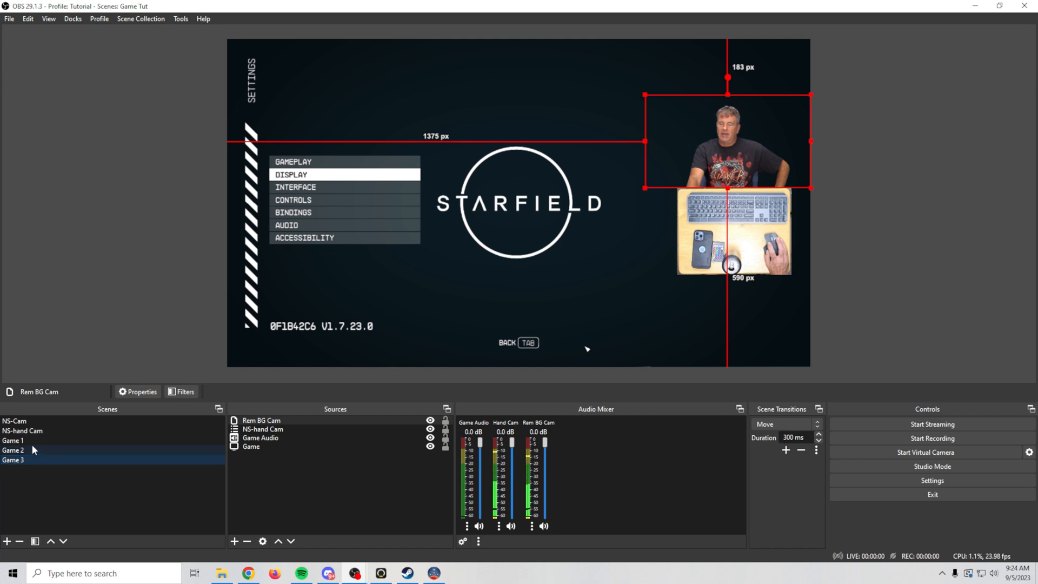
Open the Move transition's properties and set the position for appearing items to Right
left_click(817, 451)
left_click(827, 469)
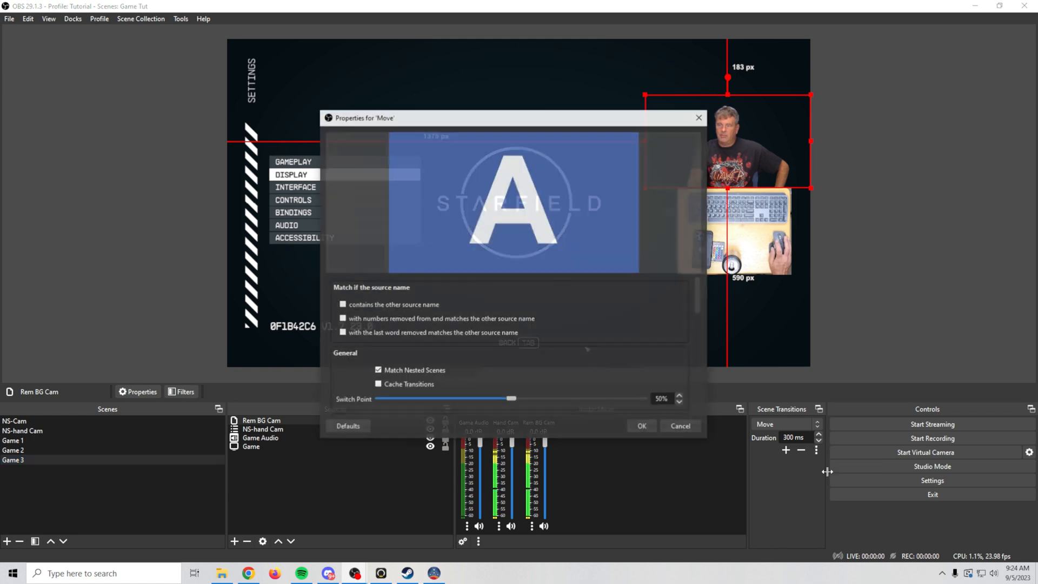
scroll(599, 325, "down", 2)
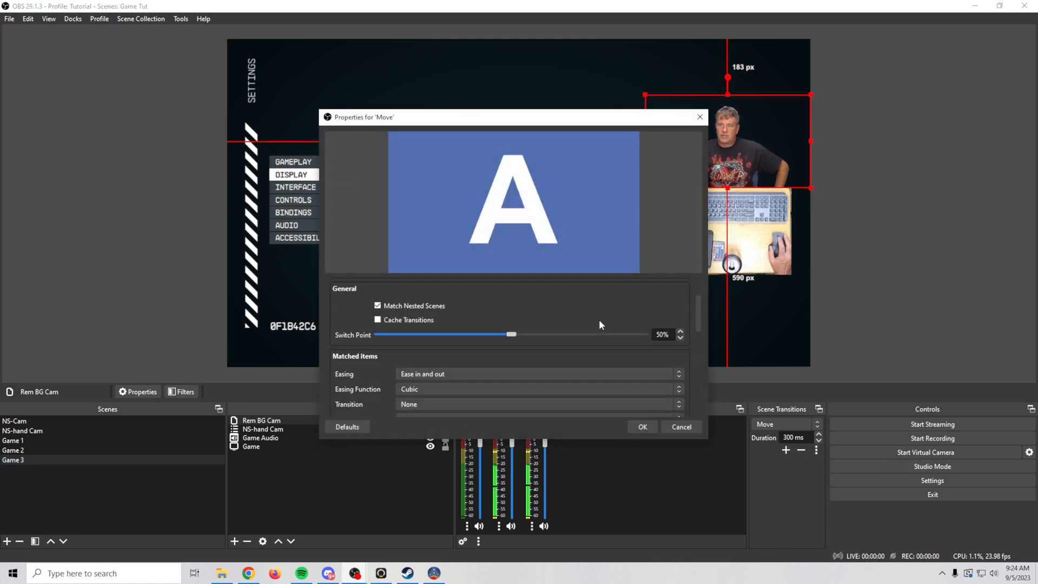
scroll(598, 324, "down", 2)
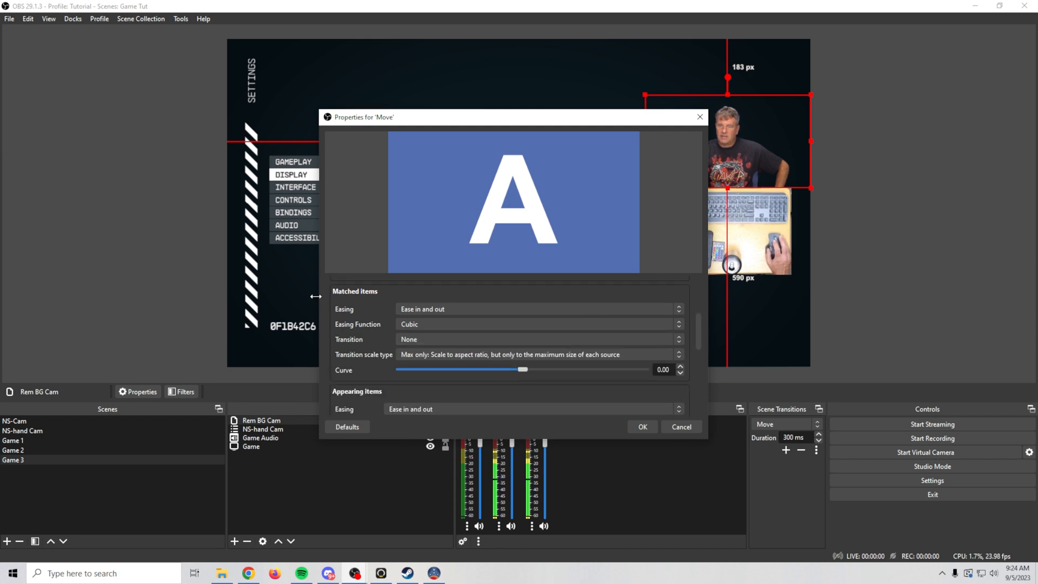
scroll(354, 306, "down", 3)
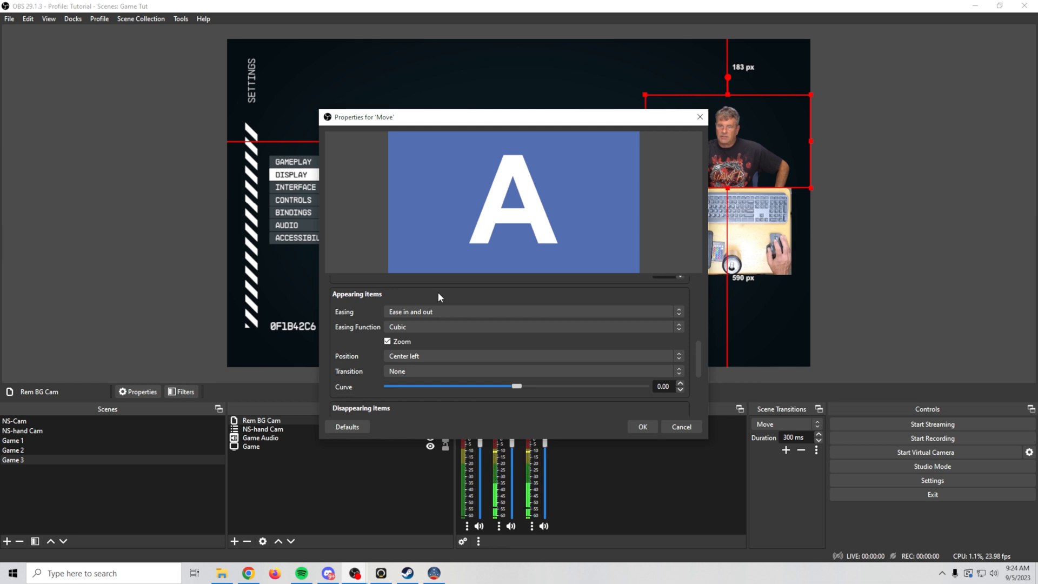
left_click(408, 356)
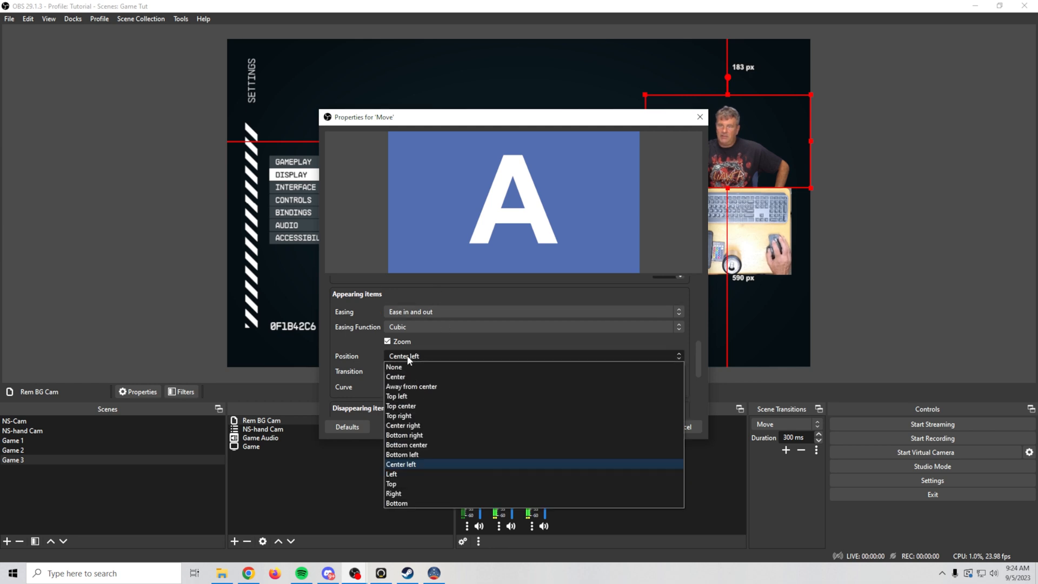
left_click(419, 492)
Set the Move transition's position for disappearing items to Right and accept the properties
scroll(361, 349, "down", 2)
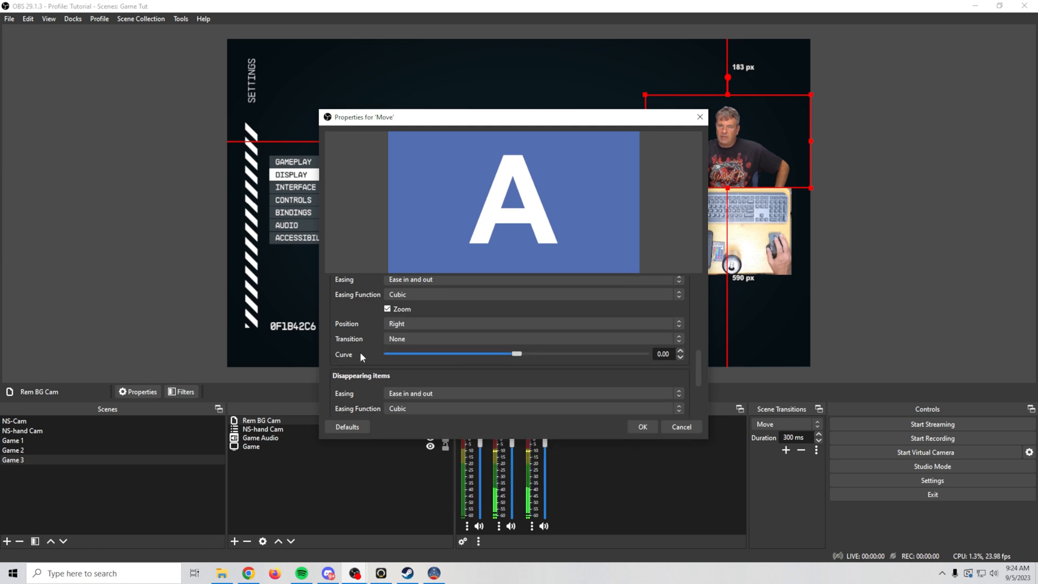
scroll(335, 380, "down", 1)
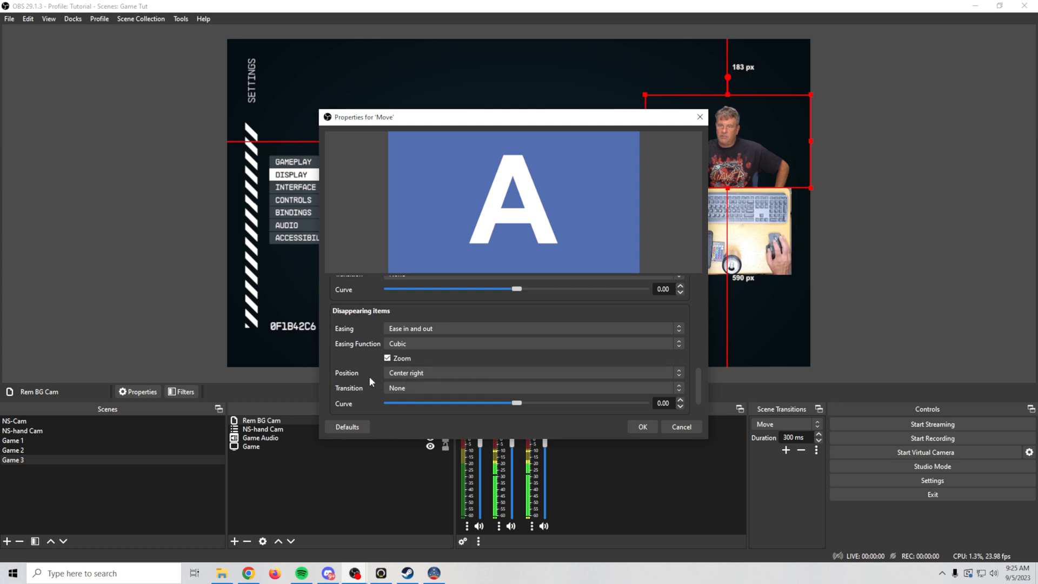
left_click(429, 373)
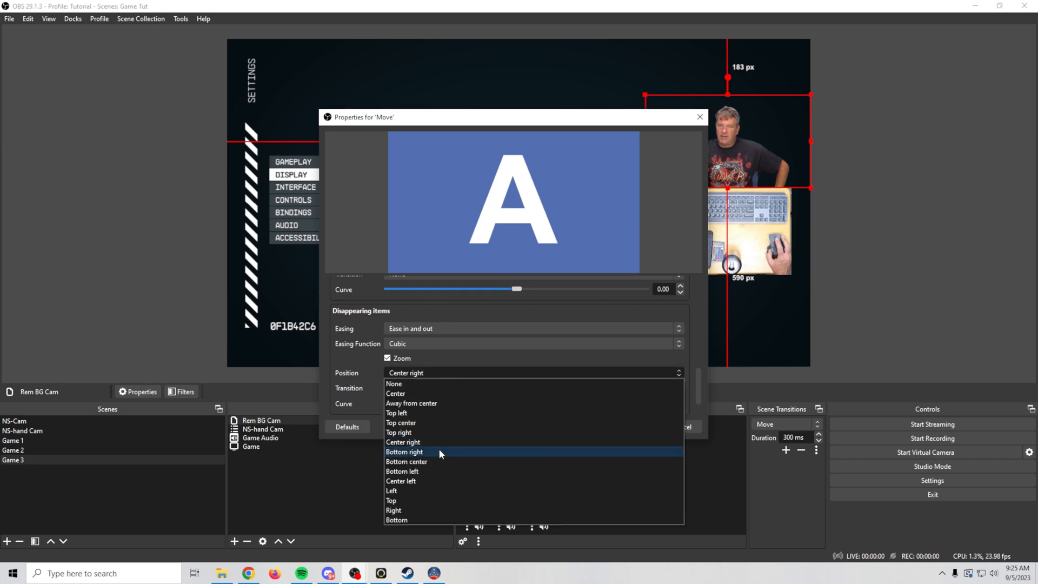
left_click(424, 510)
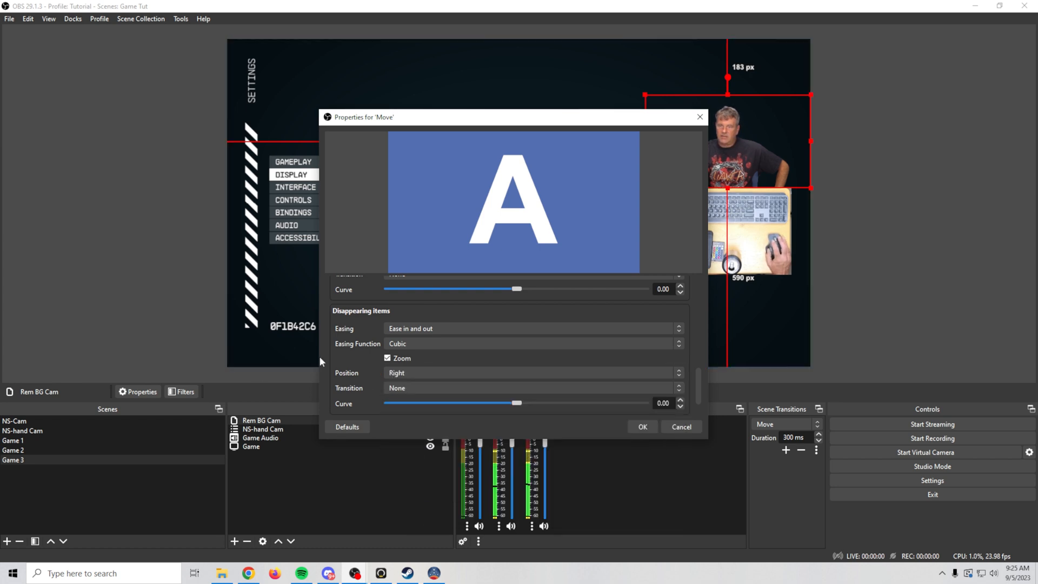
left_click(642, 426)
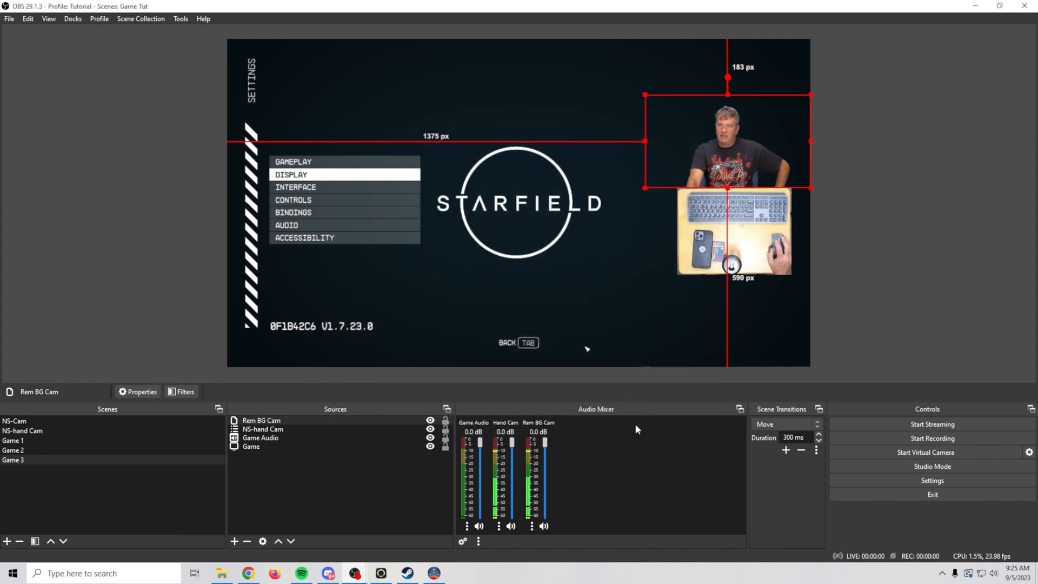
Cycle through Game 1, Game 2 and Game 3 to check how the overlays enter and leave with the adjusted transition
left_click(36, 440)
left_click(34, 448)
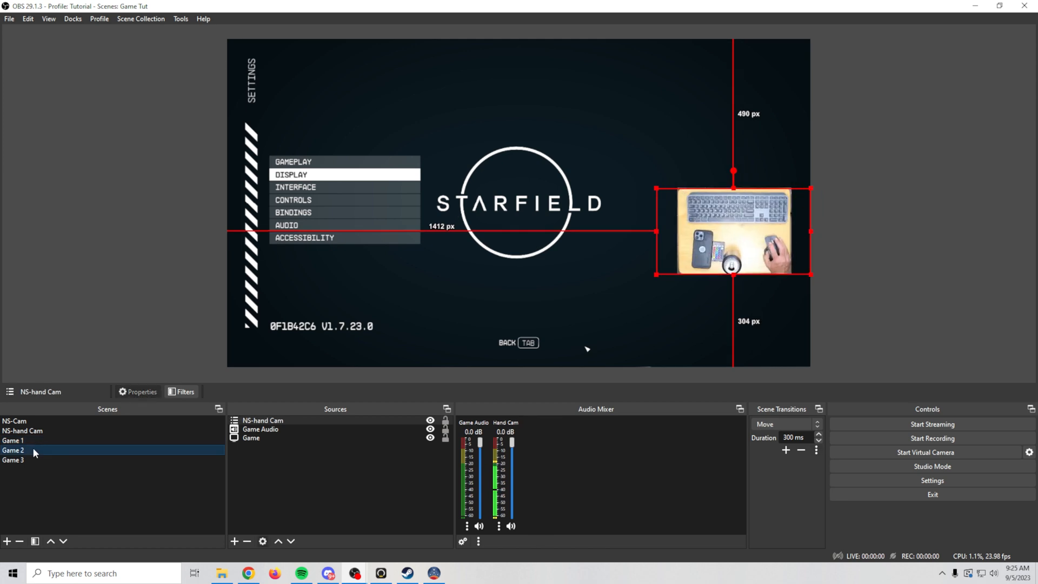
left_click(27, 457)
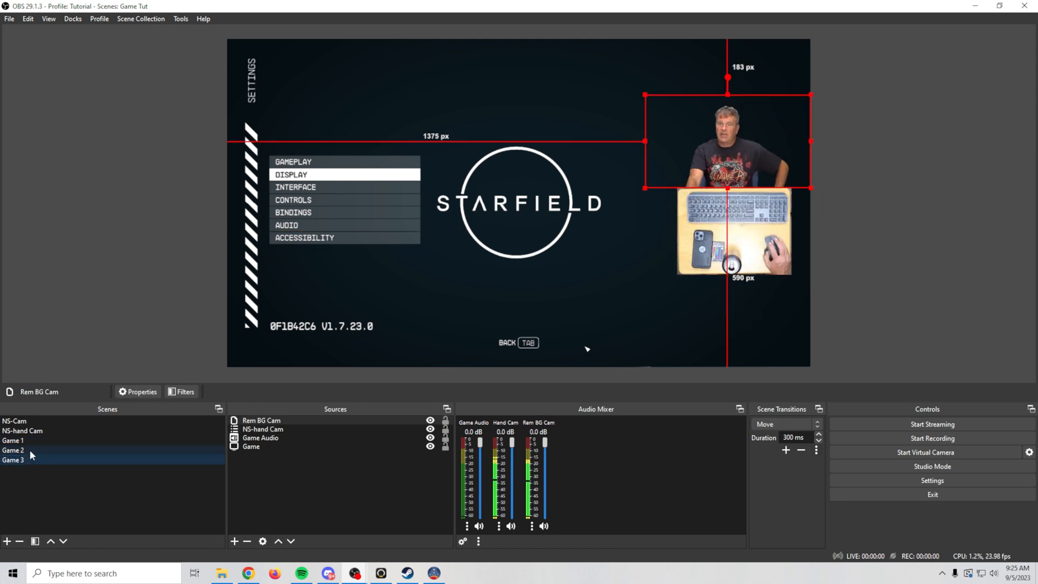
left_click(30, 449)
left_click(32, 440)
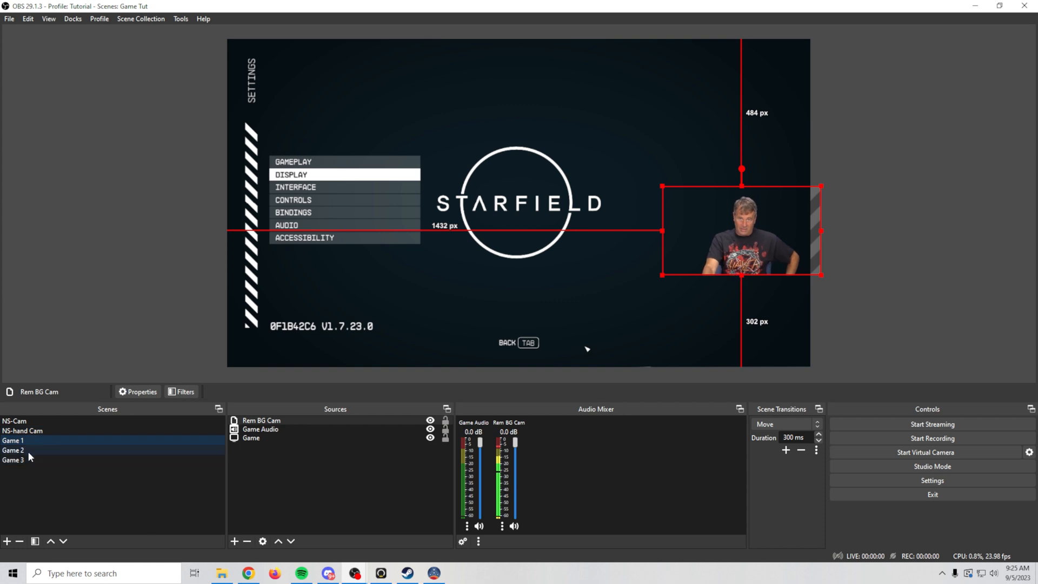
left_click(27, 459)
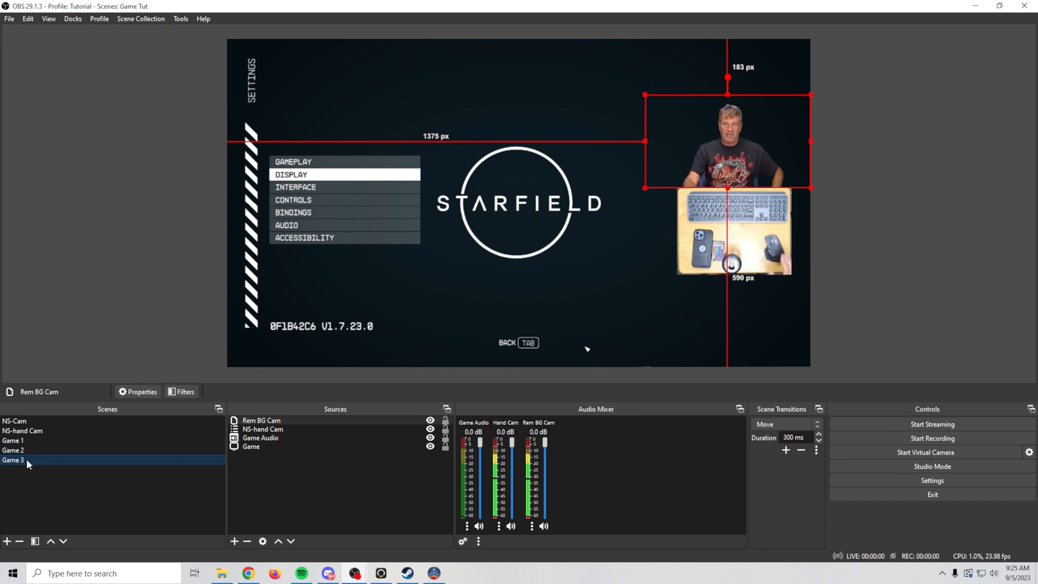
Mute the Main cam audio in the NS-Cam scene and the Hand Cam audio in the NS-hand Cam scene
left_click(23, 424)
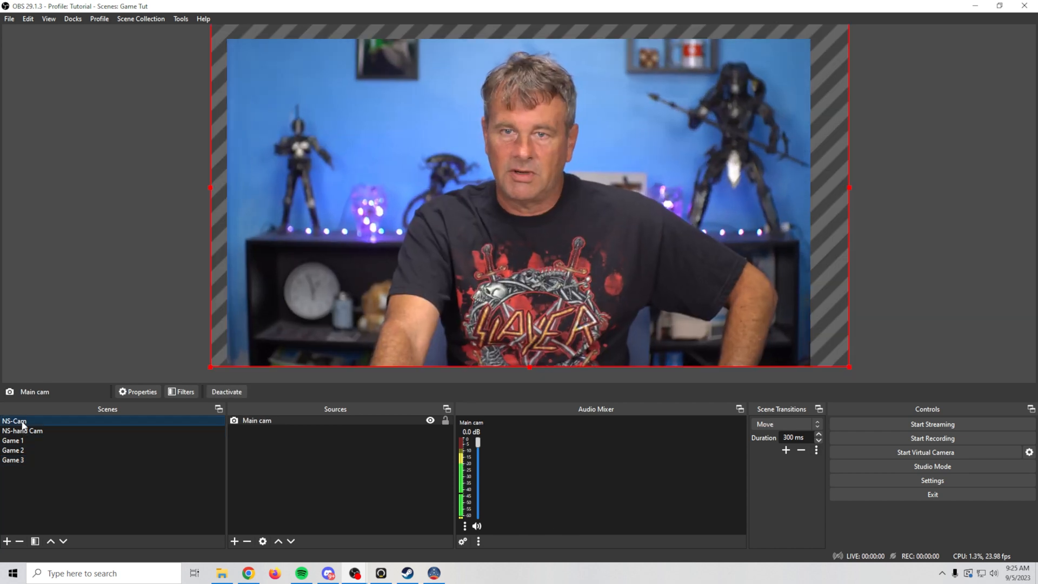
left_click(476, 526)
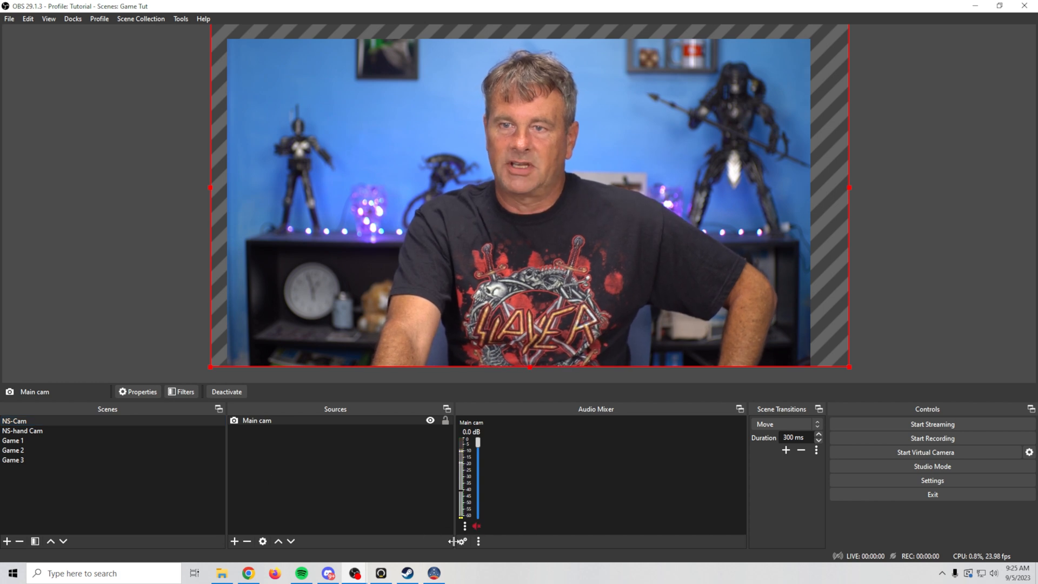
left_click(34, 430)
left_click(476, 525)
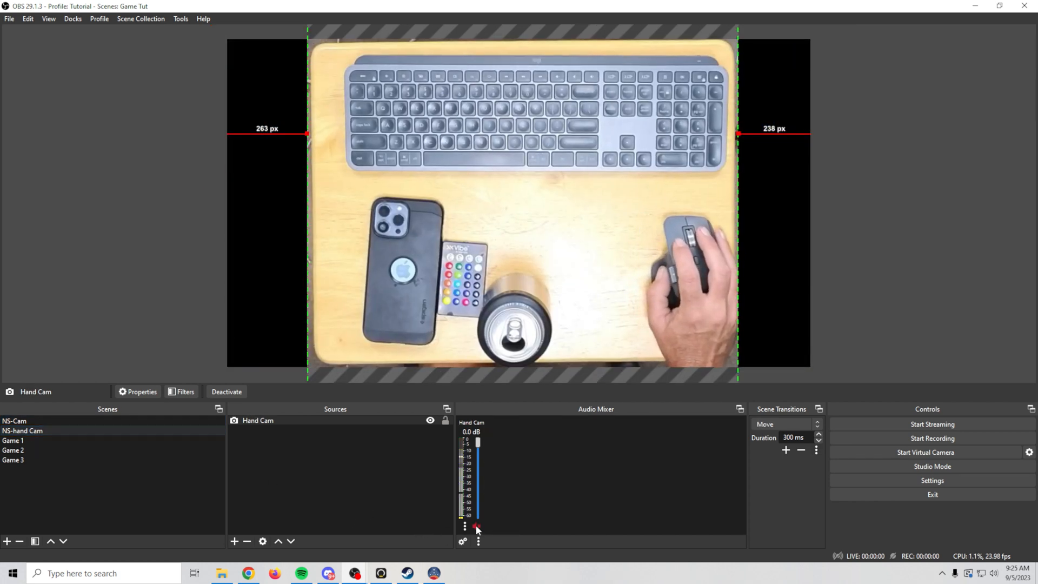
Check the audio mixer levels and mute states of the camera sources in the Game 1 and Game 2 scenes
left_click(24, 440)
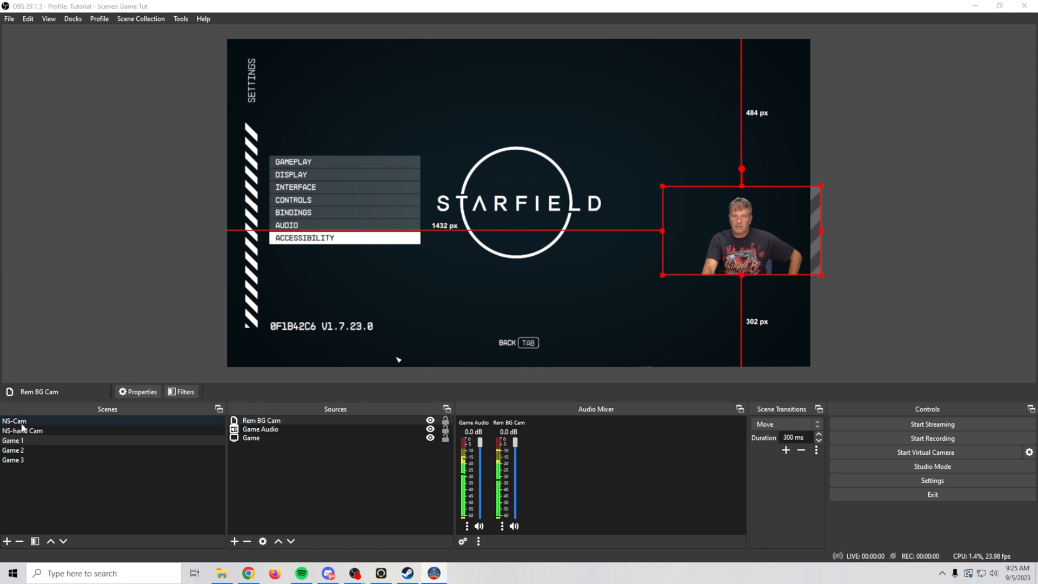
left_click(25, 449)
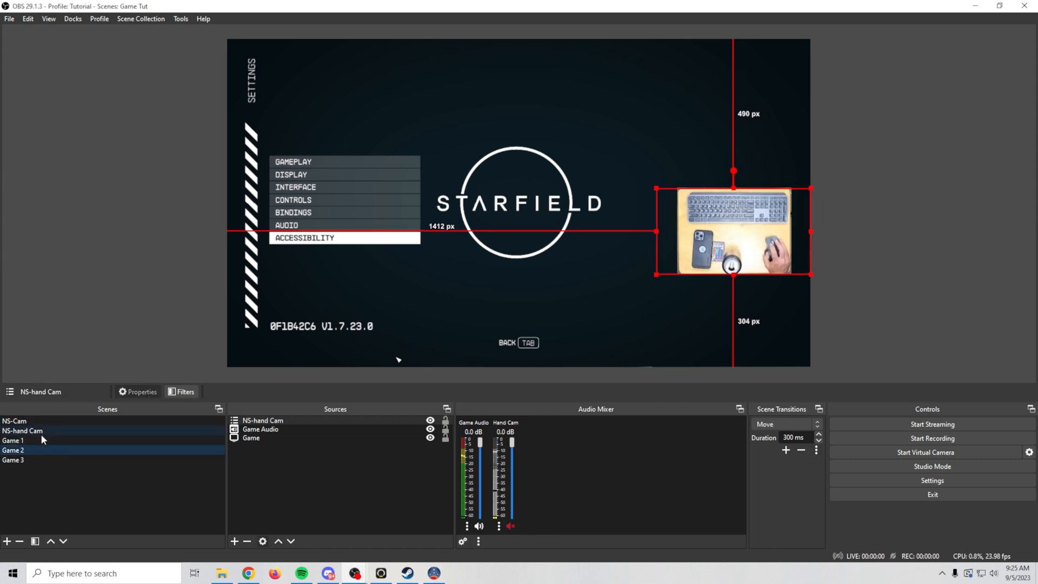
left_click(24, 441)
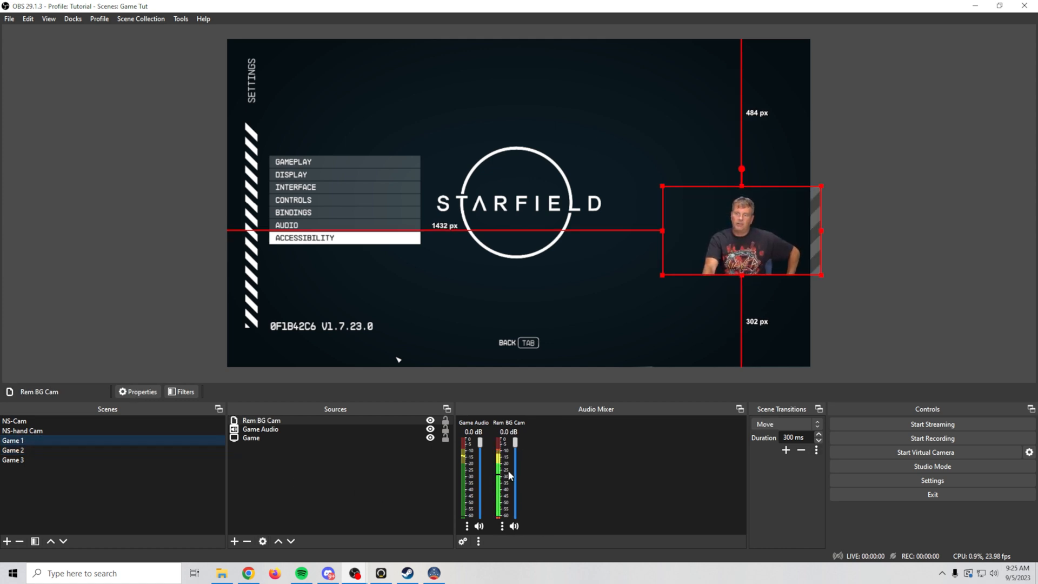
Turn off the Audio option in the properties of the Rem BG Cam clone source in Game 1
right_click(293, 420)
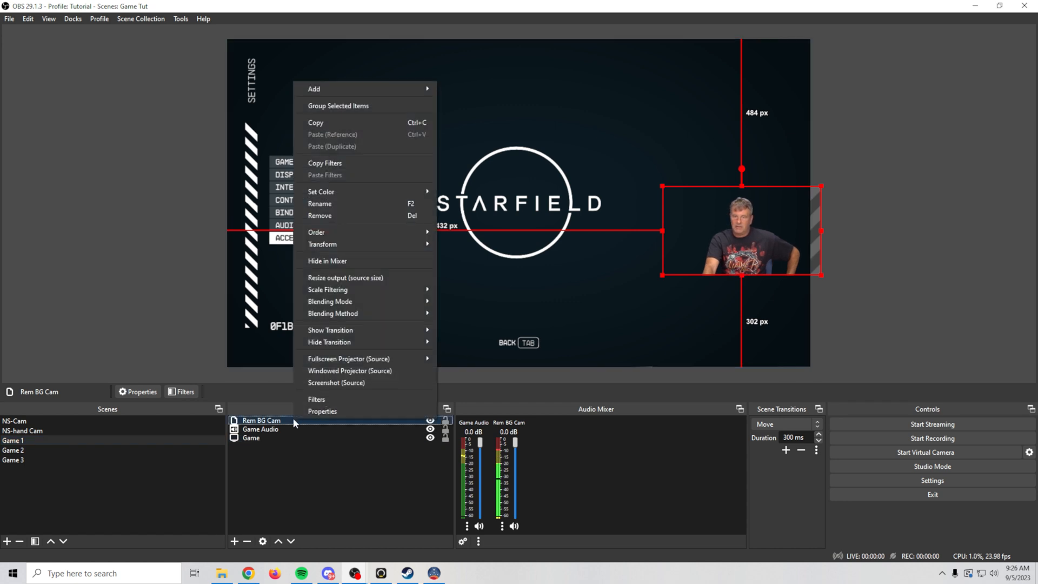
left_click(333, 411)
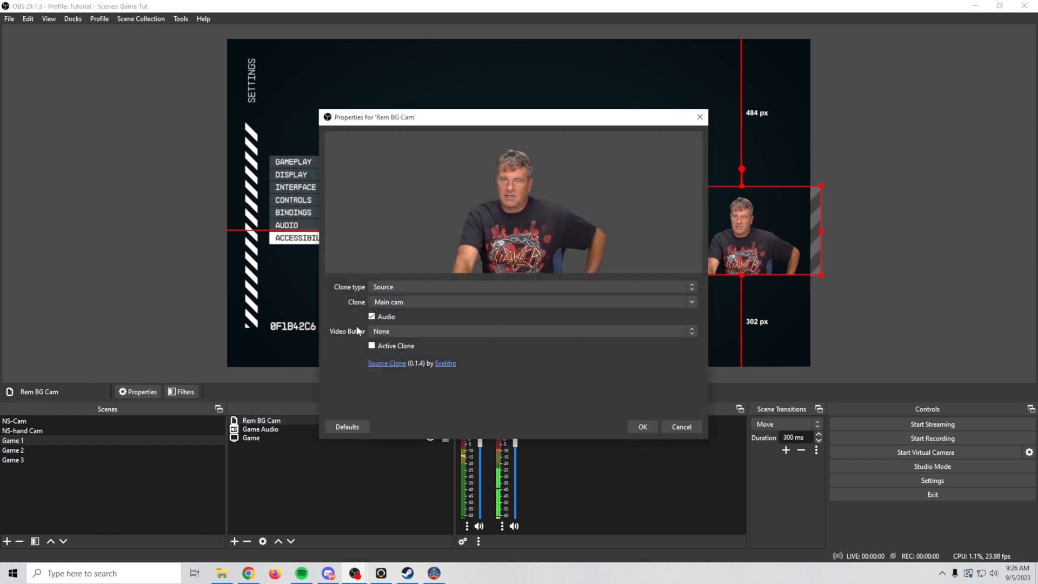
left_click(372, 317)
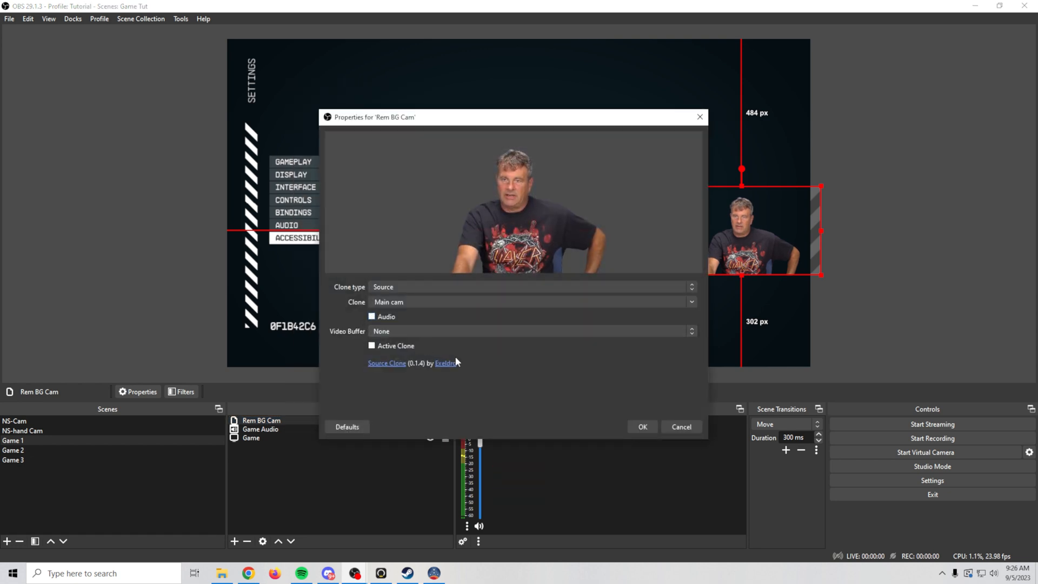
left_click(637, 428)
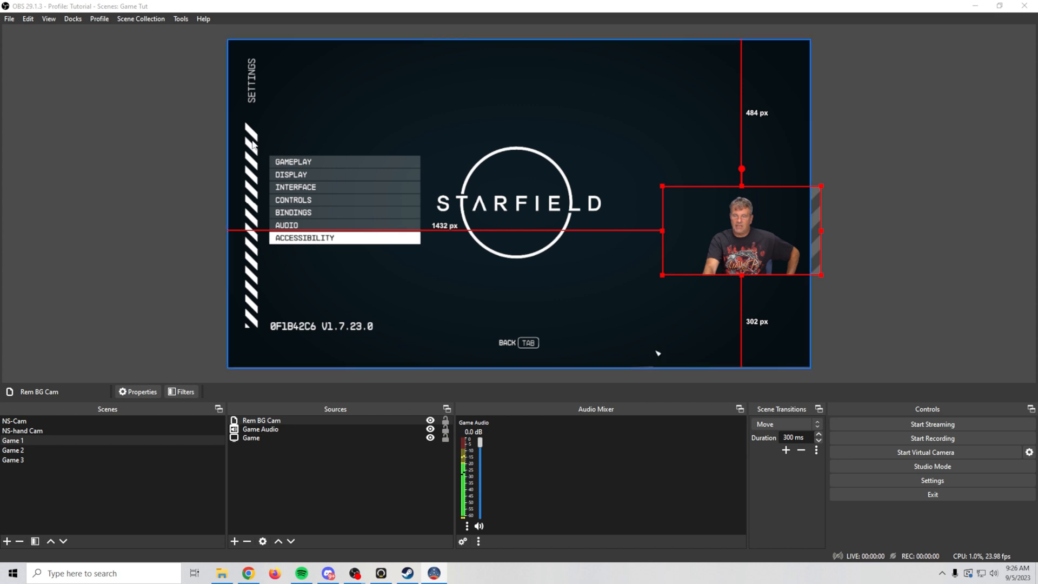
Check the audio mixer for unmuted camera audio in the Game 3, Game 2 and Game 1 scenes
left_click(96, 459)
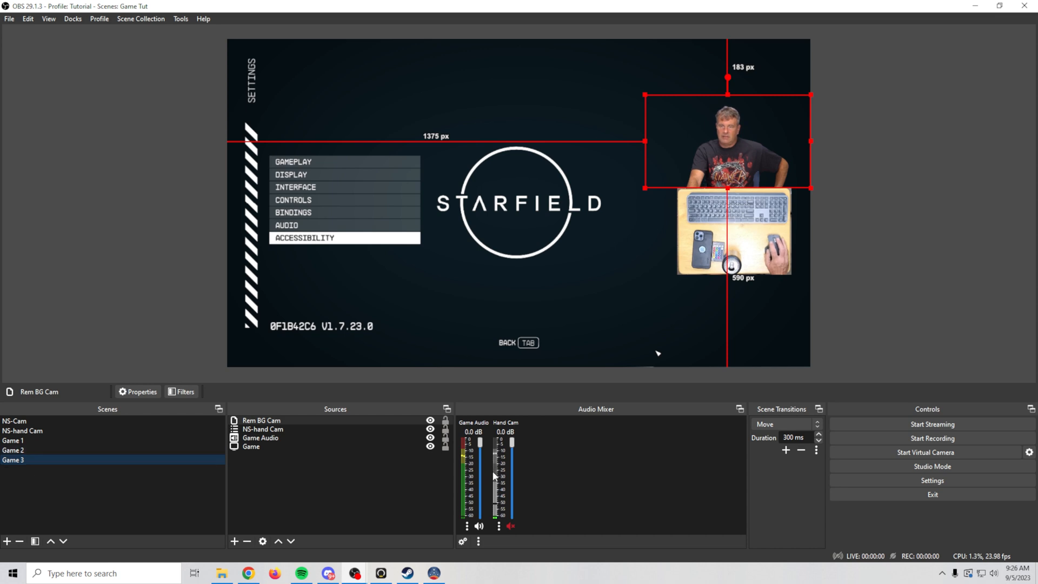
left_click(82, 450)
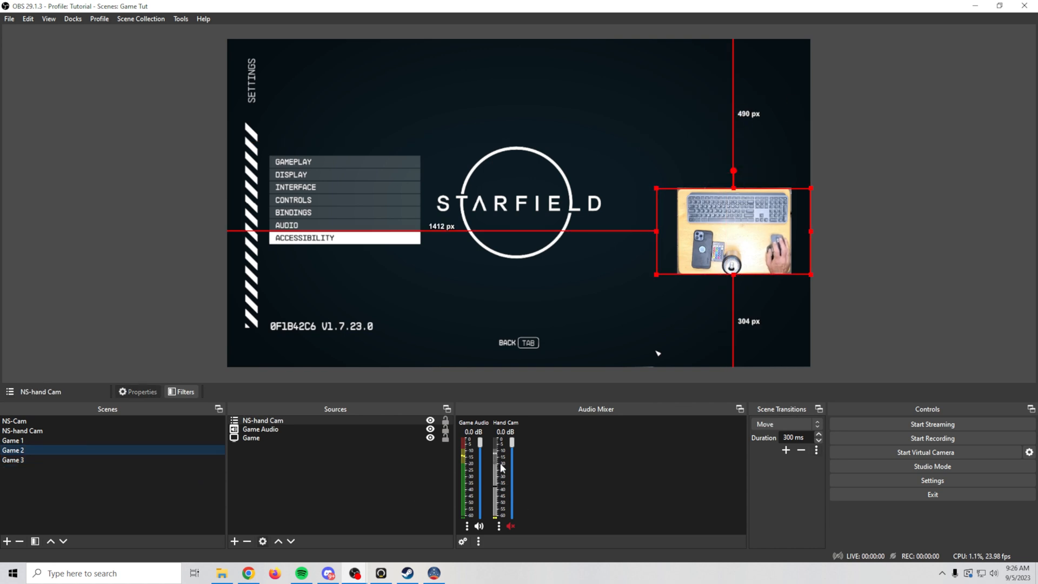
left_click(67, 440)
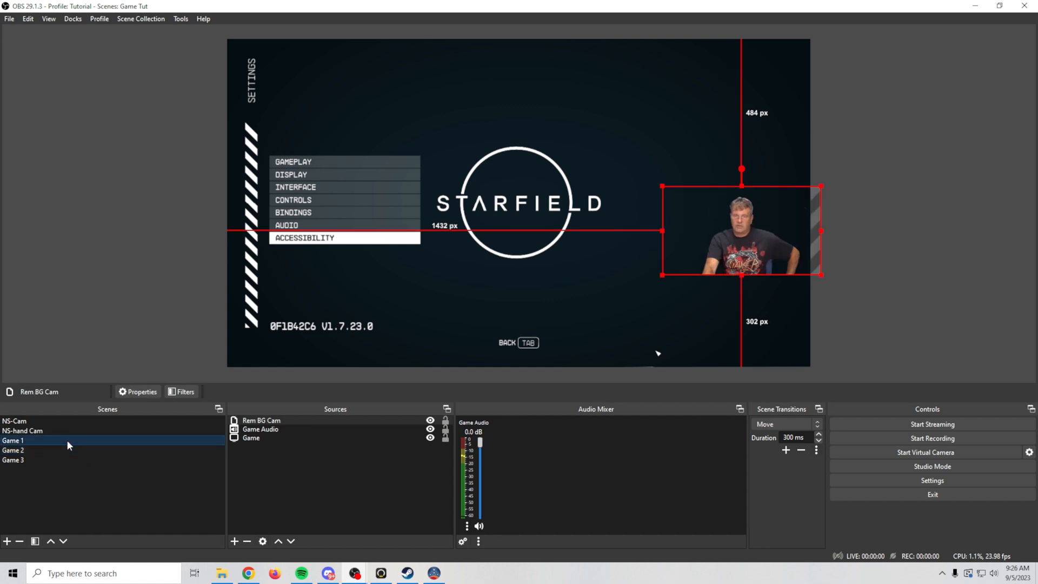
Add a new Audio Input Capture source named Mic to Game 1, using the device Cam Link Pro Audio-1 (Cam Link Pro)
left_click(235, 541)
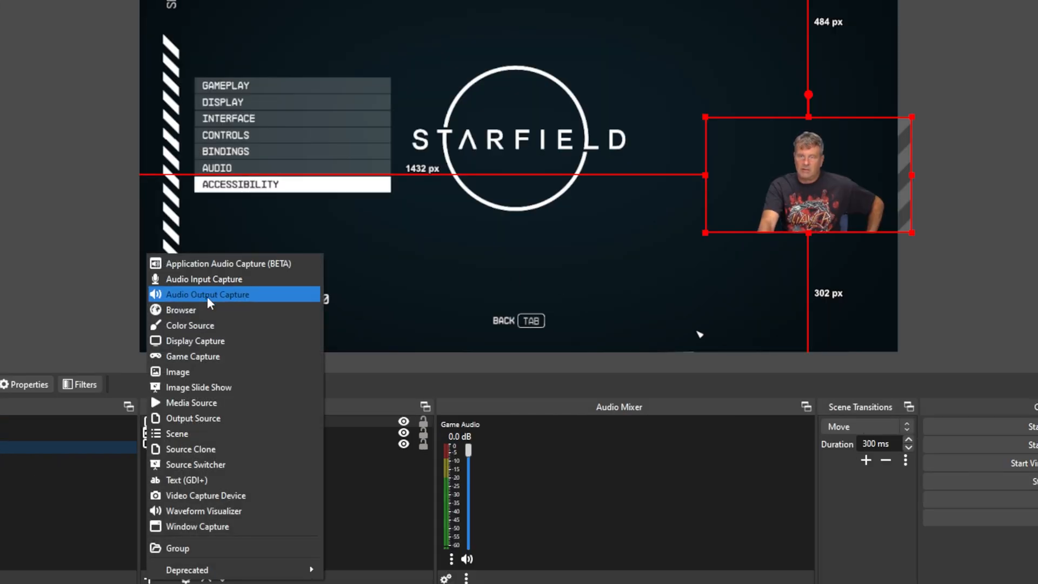
left_click(205, 278)
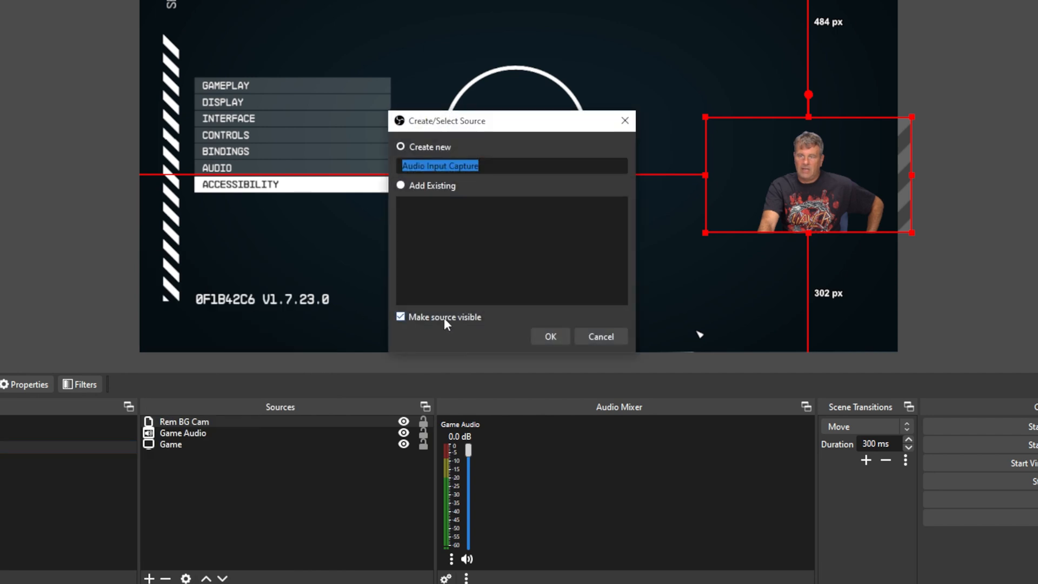
type("Mai")
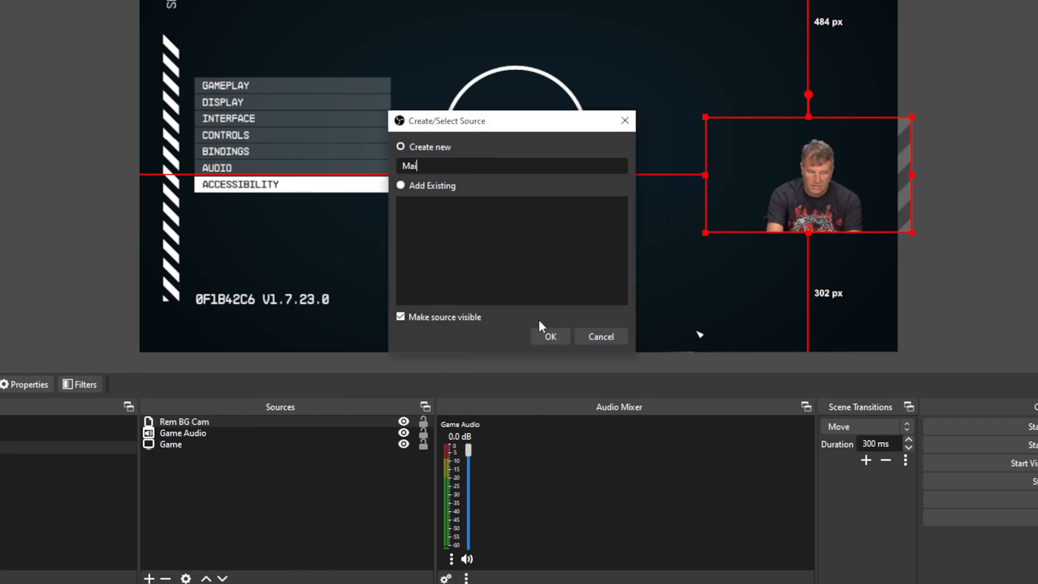
type("c")
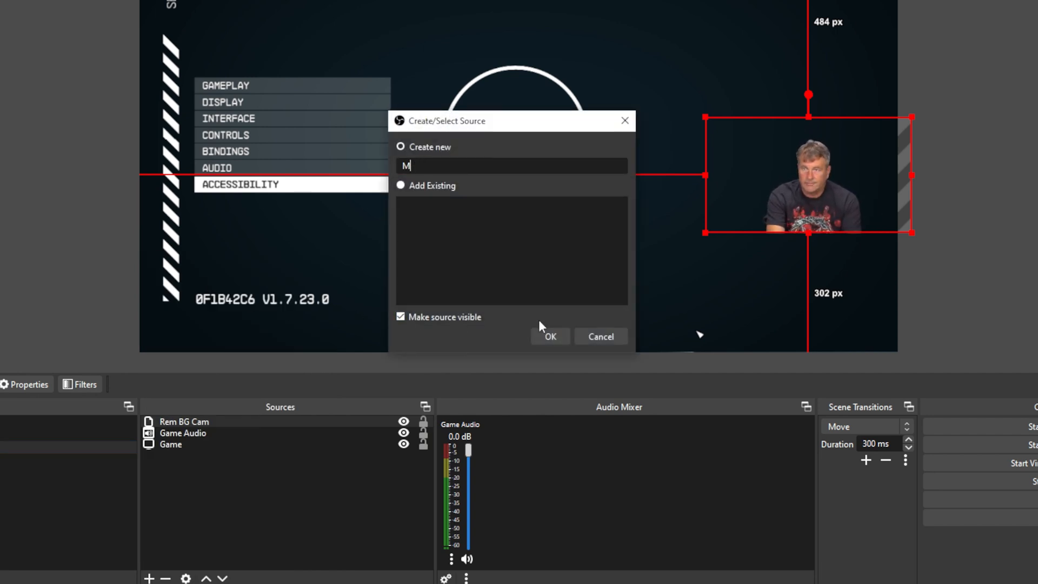
left_click(549, 336)
left_click(616, 65)
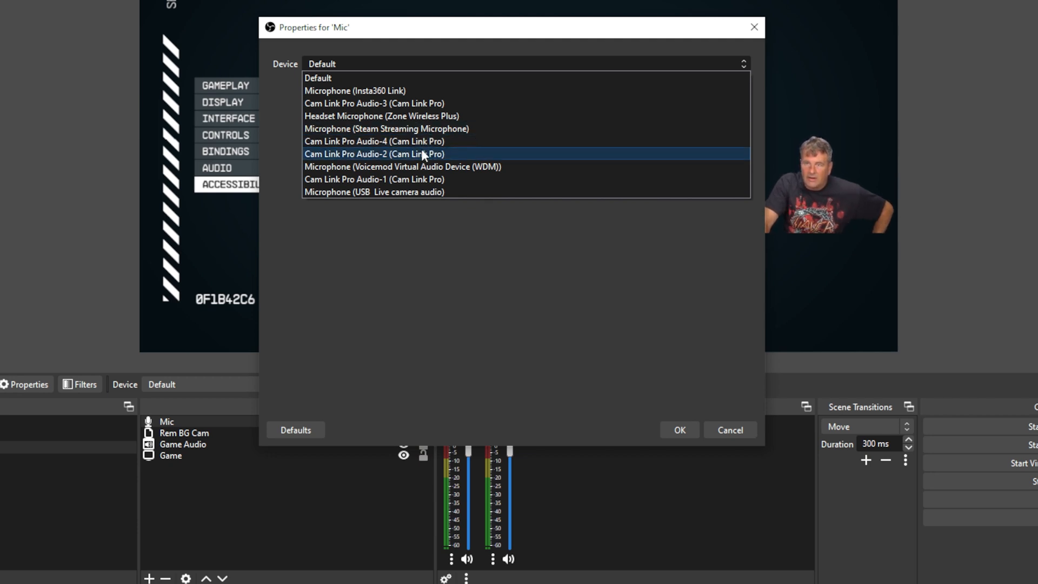
left_click(419, 179)
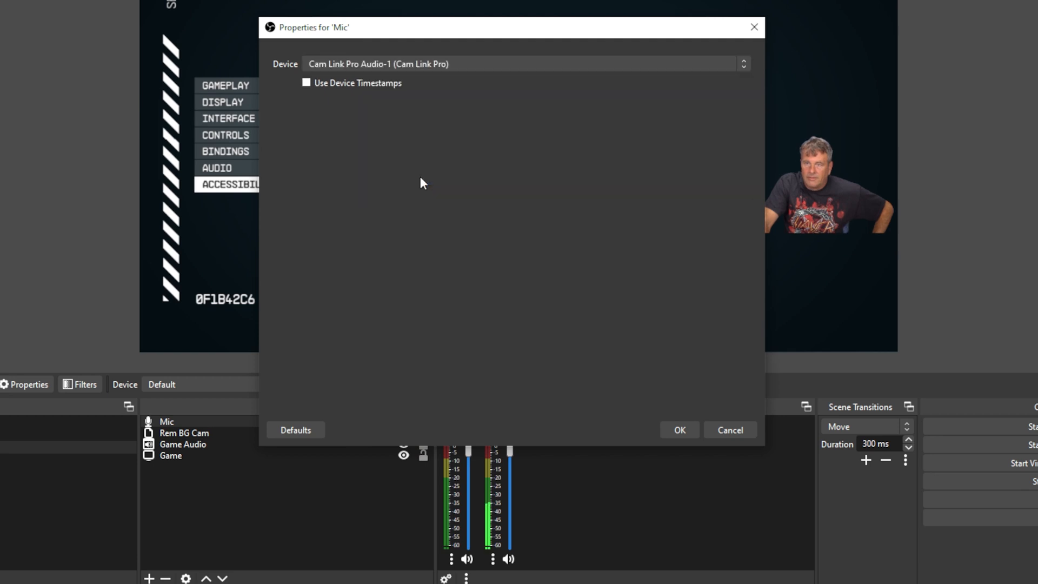
left_click(681, 426)
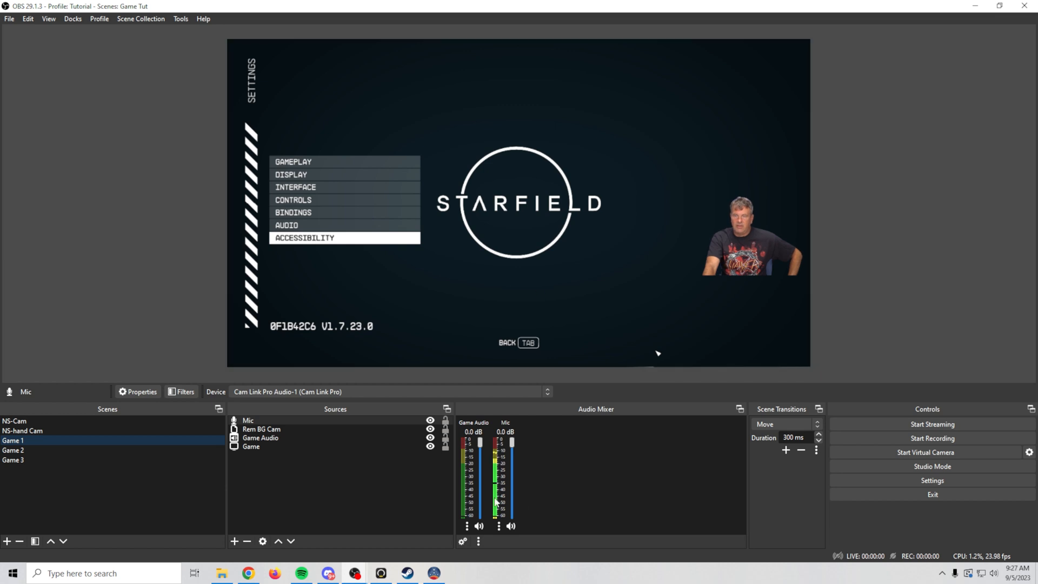
Add the existing Mic audio input capture to the Game 2 scene
left_click(76, 450)
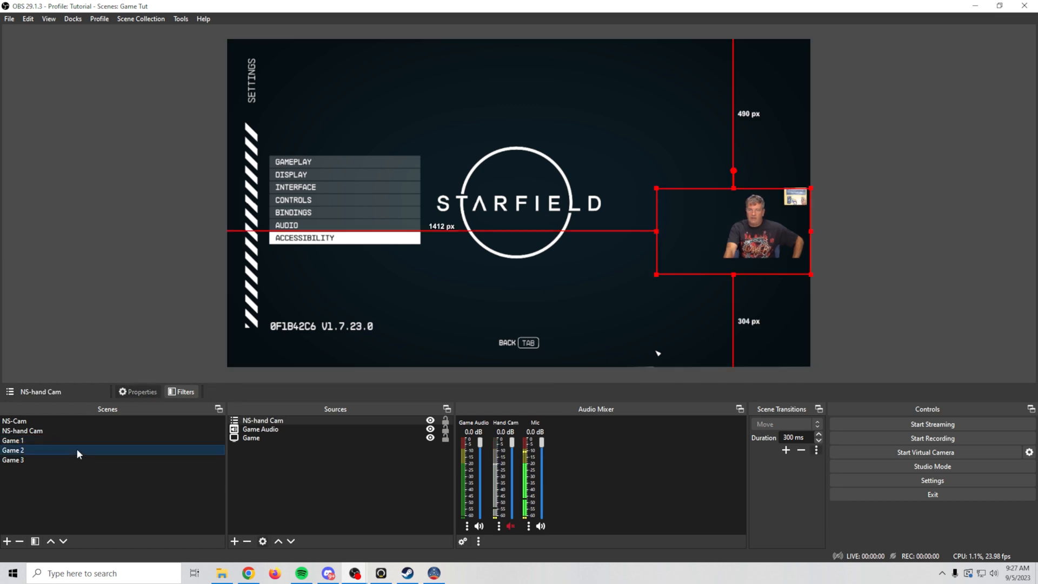
left_click(234, 541)
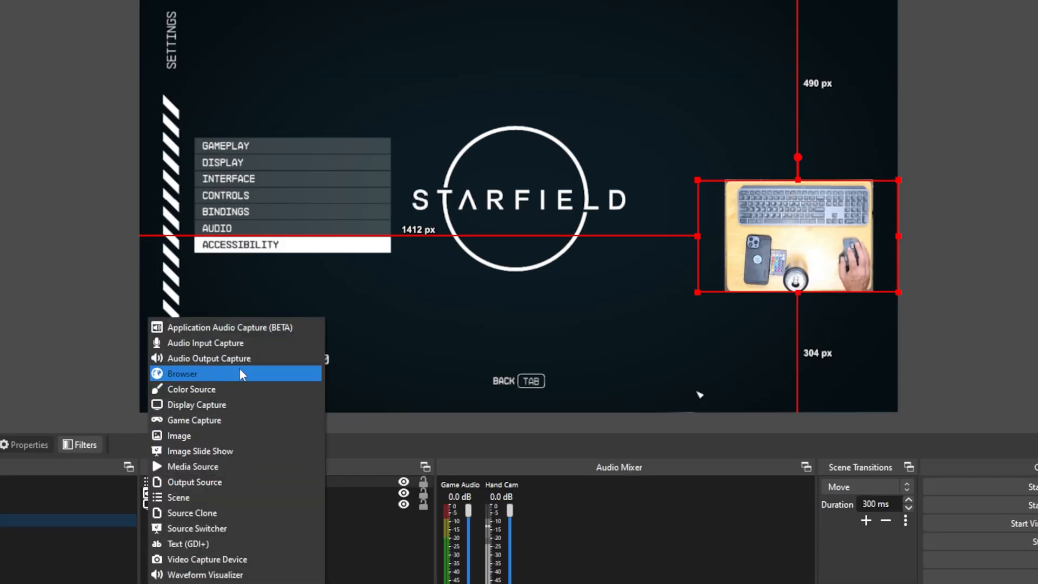
left_click(239, 342)
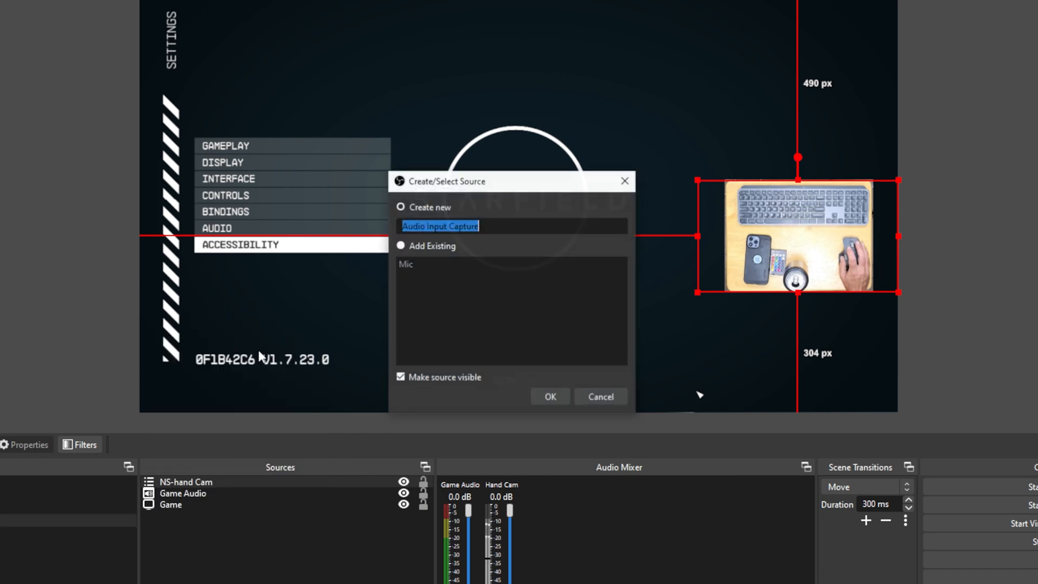
left_click(412, 242)
left_click(399, 263)
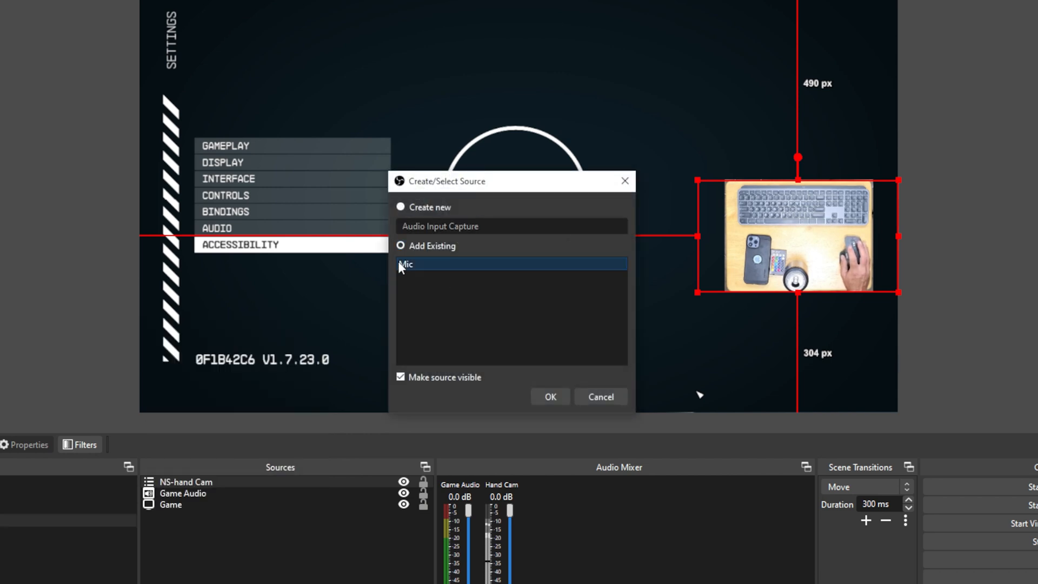
left_click(550, 397)
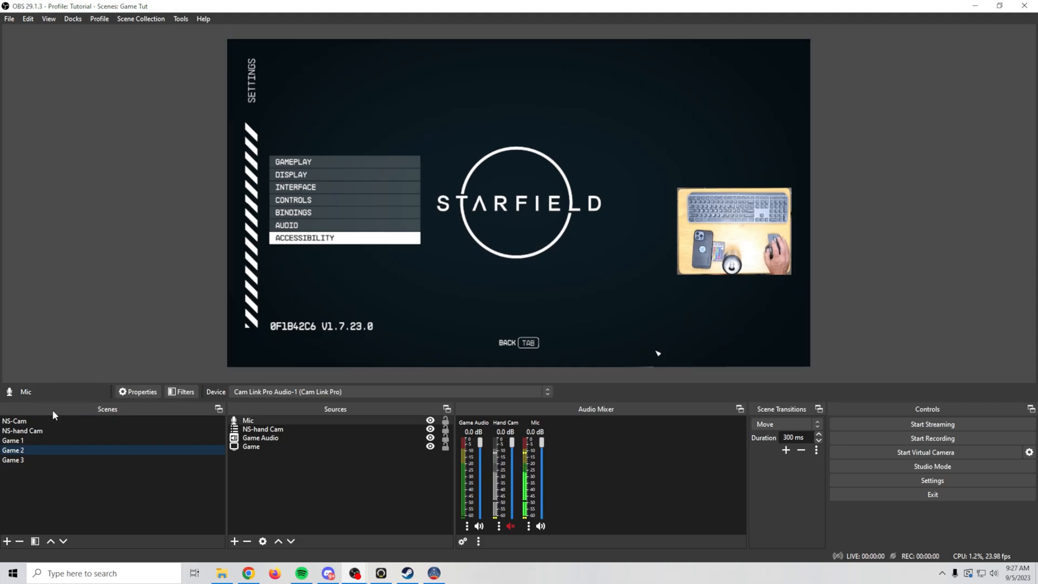
Add the existing Mic audio input capture to the Game 3 scene
left_click(41, 460)
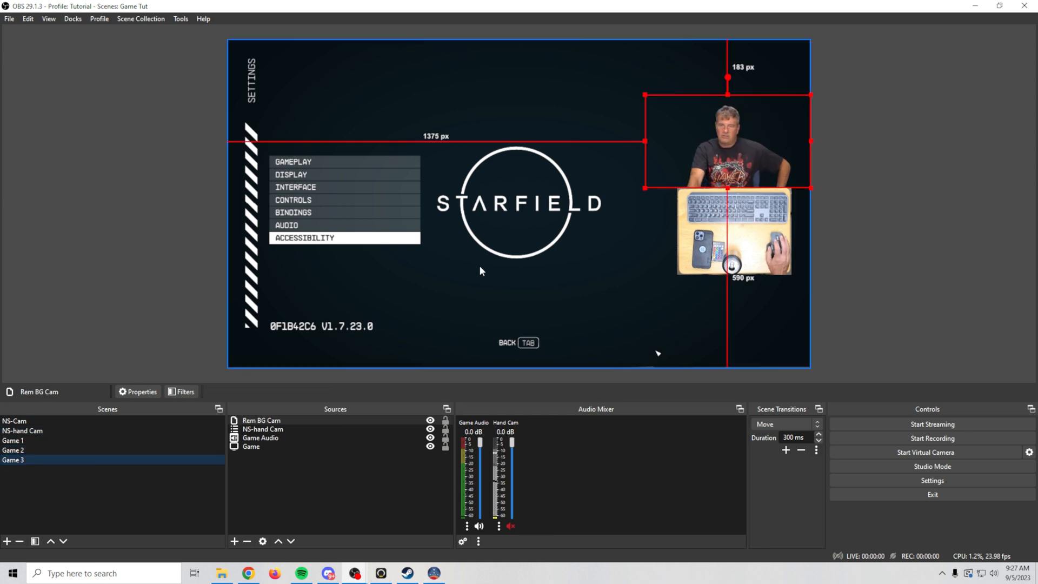
left_click(235, 541)
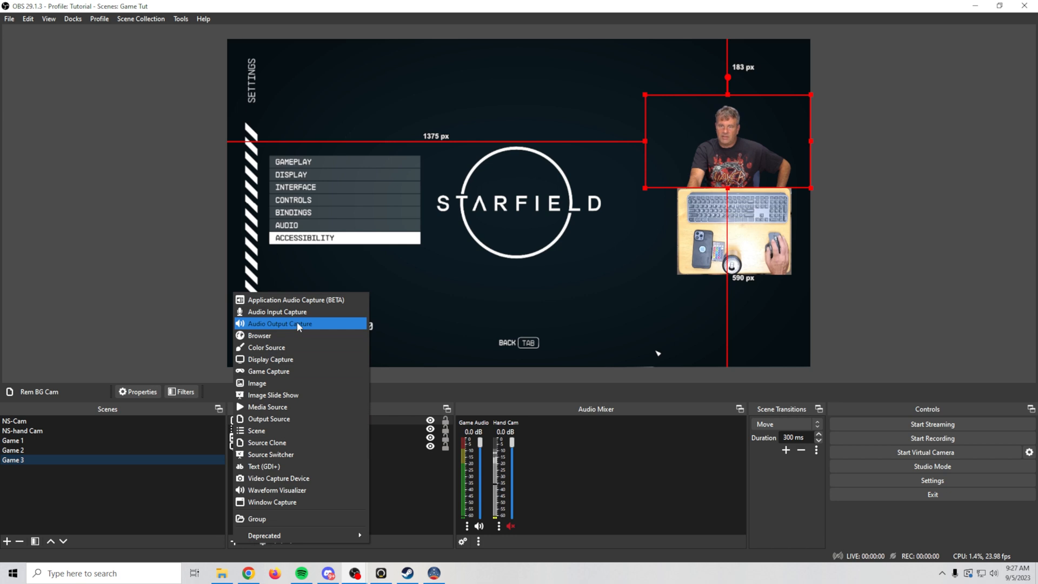
left_click(281, 311)
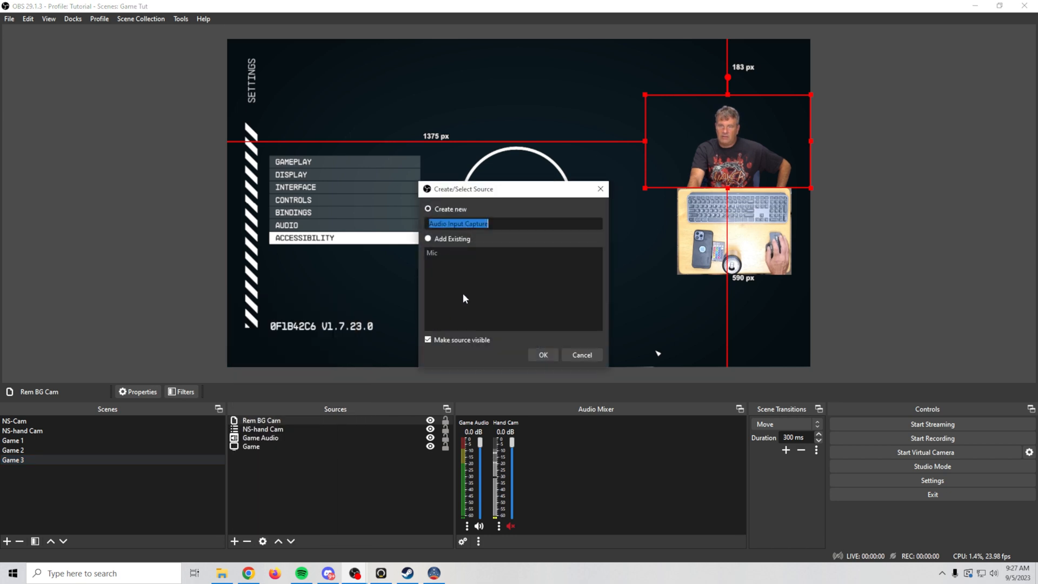
left_click(428, 240)
left_click(431, 253)
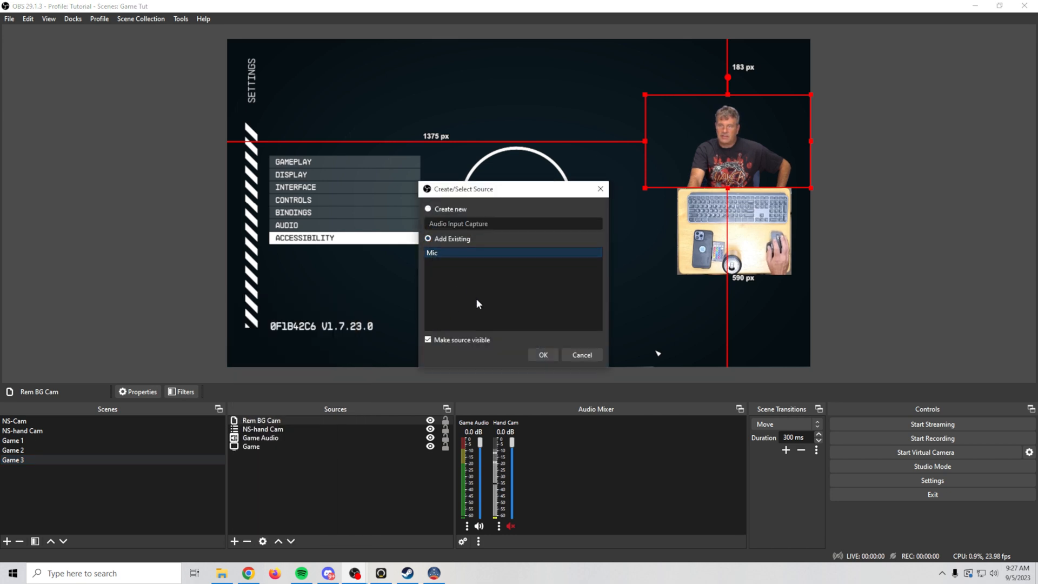
left_click(550, 355)
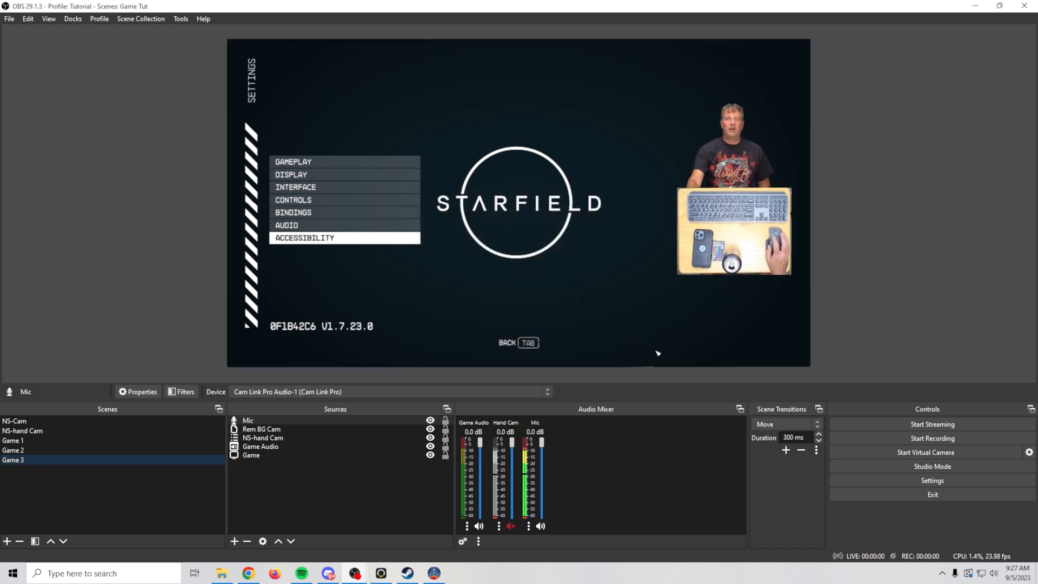
Switch between the Game 1 and Game 3 scenes to review their layouts
left_click(658, 353)
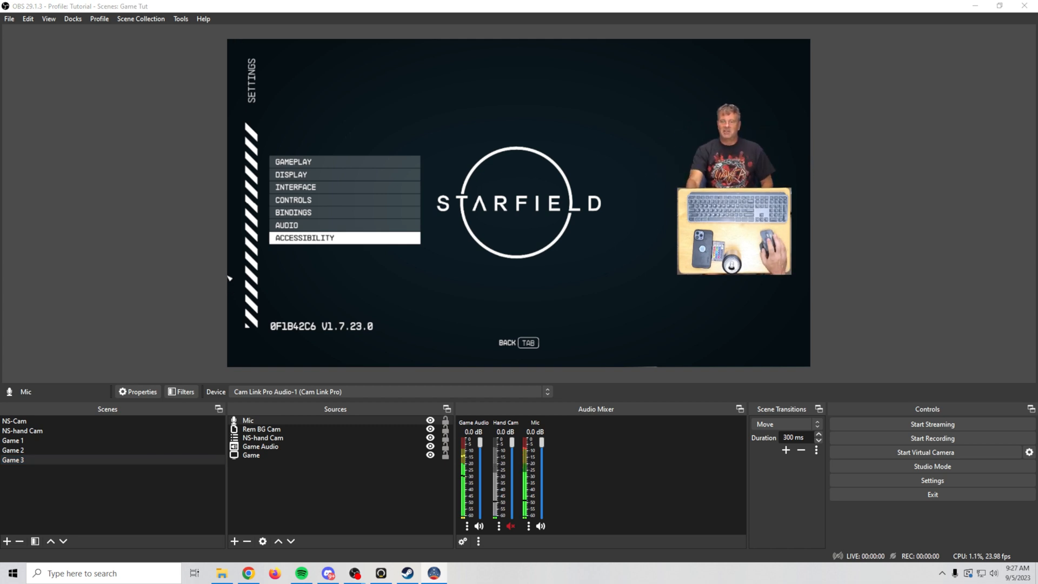
left_click(99, 440)
left_click(95, 456)
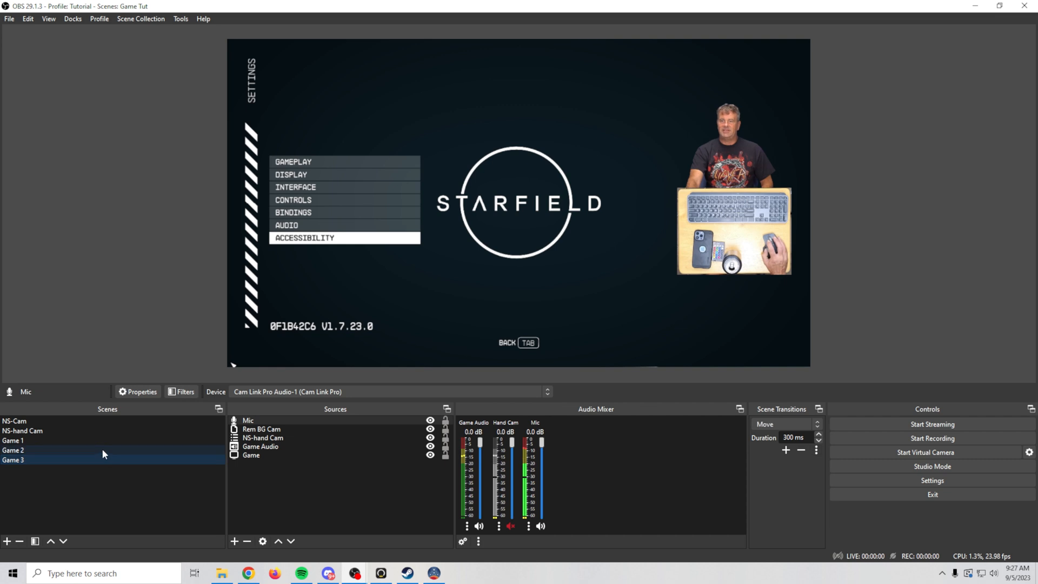
Duplicate the Game 3 scene as Game 4
right_click(63, 460)
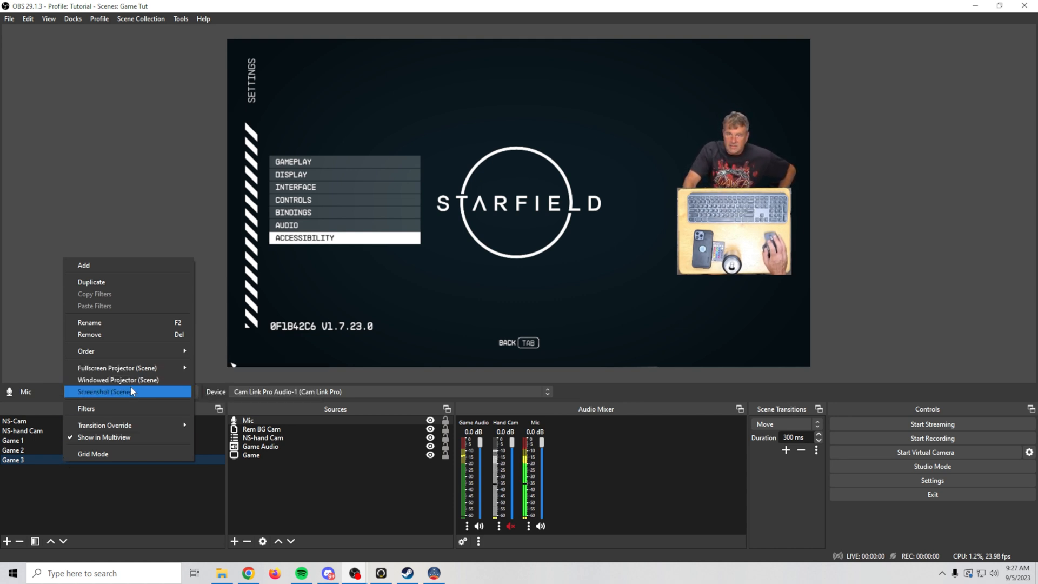
left_click(127, 282)
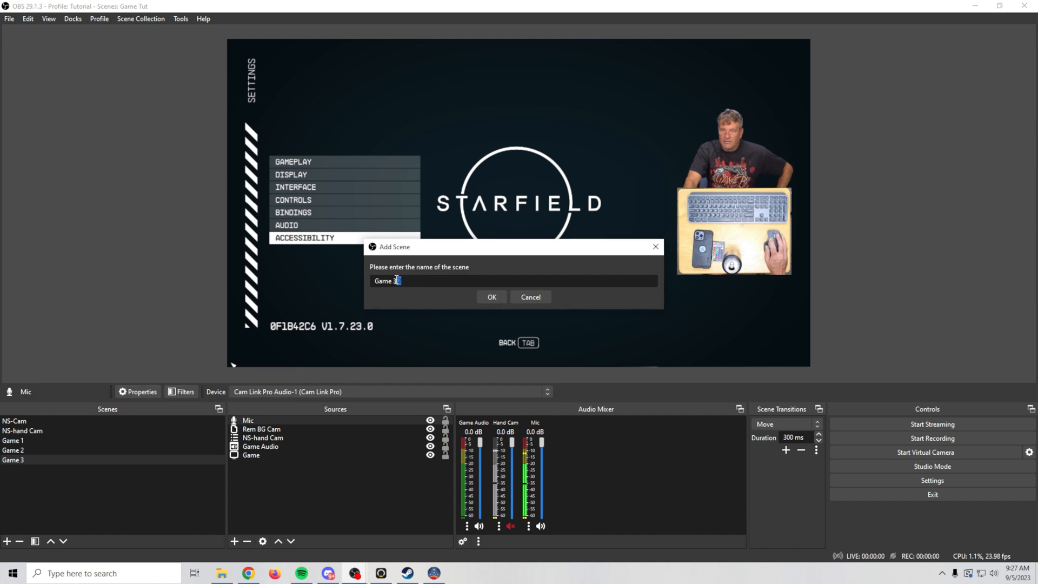
key("Return")
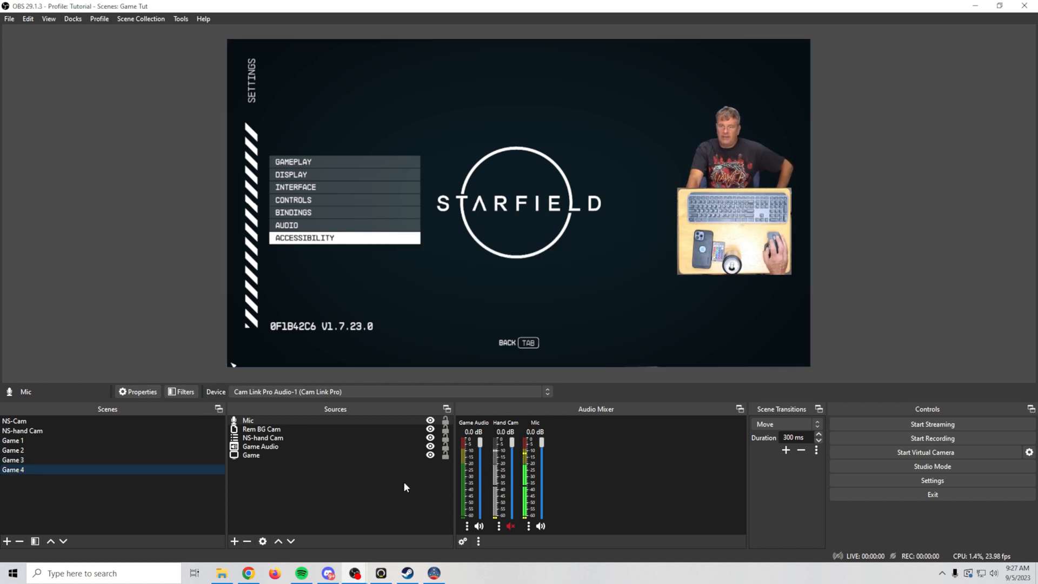
In Game 4, move Rem BG Cam to the canvas's upper-left area and NS-hand Cam up to about 131 px below the top edge
left_click(735, 165)
left_click_drag(736, 165, 337, 130)
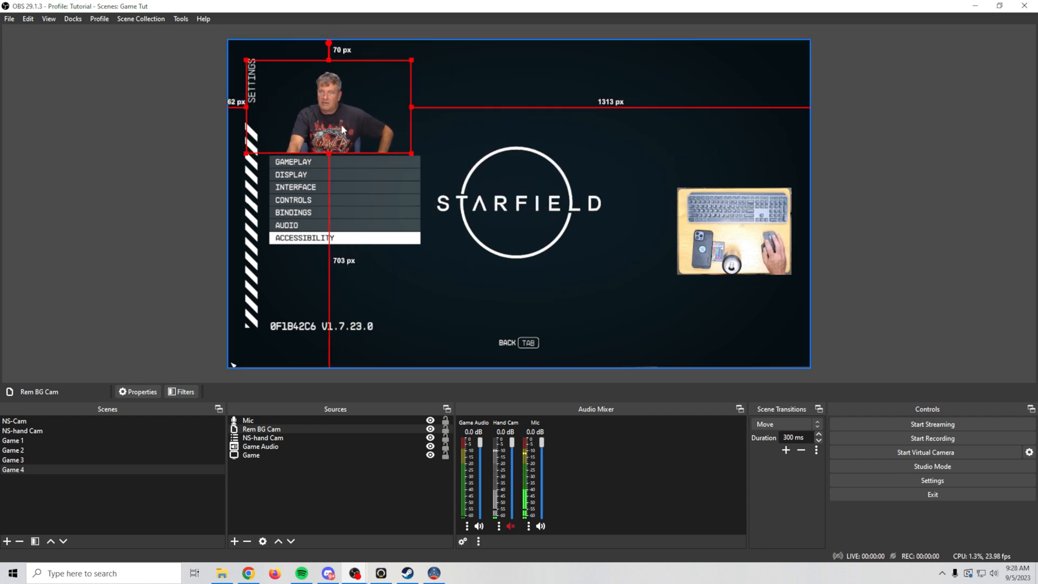
left_click_drag(743, 251, 742, 144)
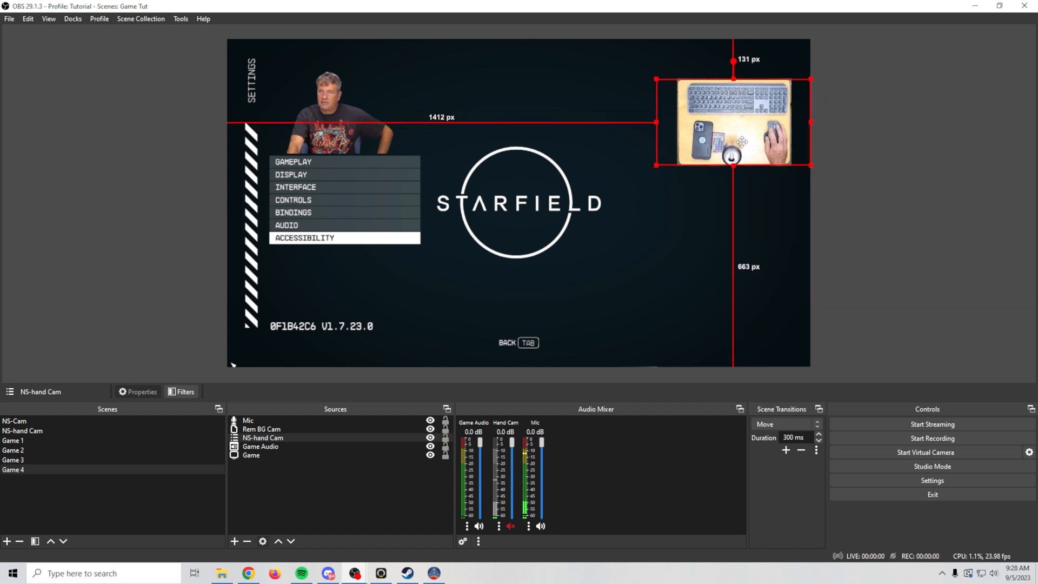
Cycle through Game 1 to Game 4 to check how the camera overlays move between the scene layouts
left_click(107, 460)
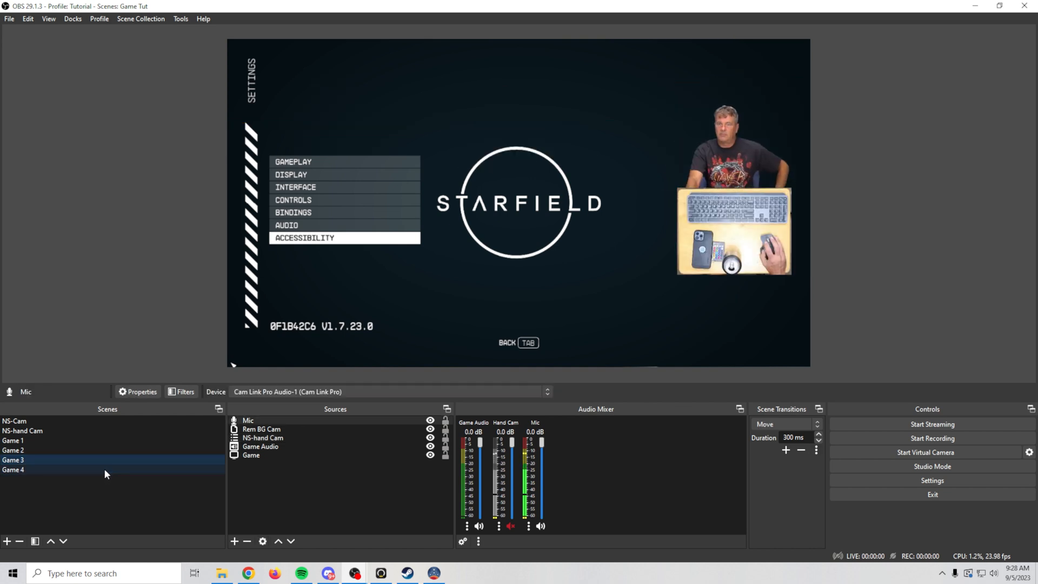
left_click(105, 468)
left_click(100, 449)
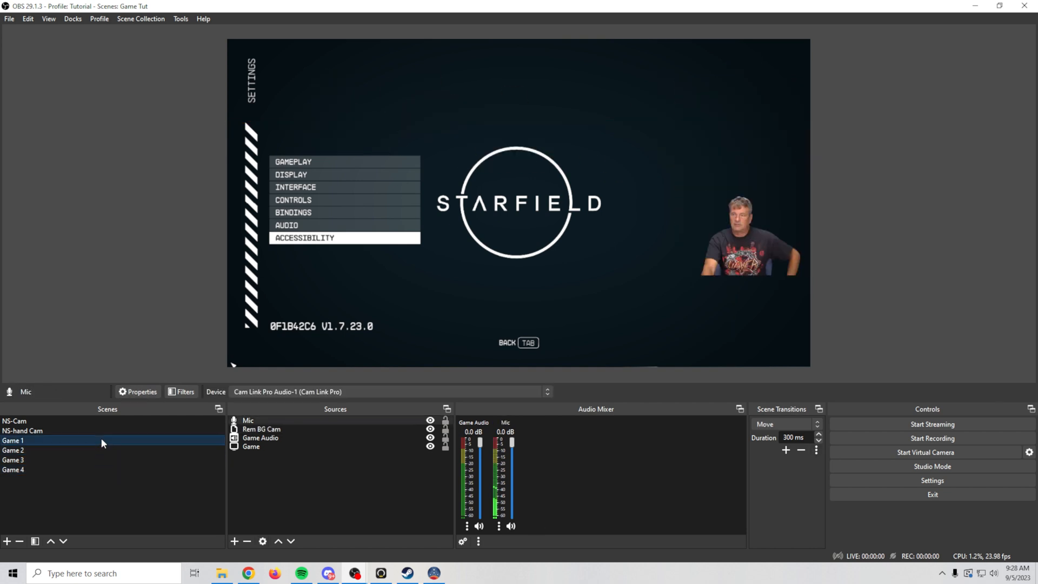
left_click(99, 460)
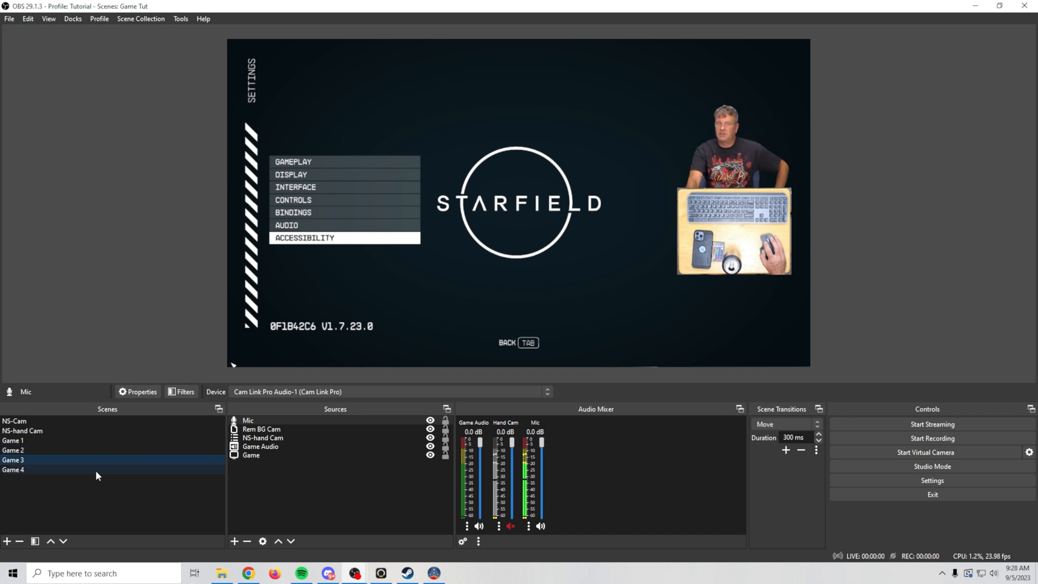
left_click(95, 469)
left_click(99, 460)
left_click(107, 448)
left_click(112, 442)
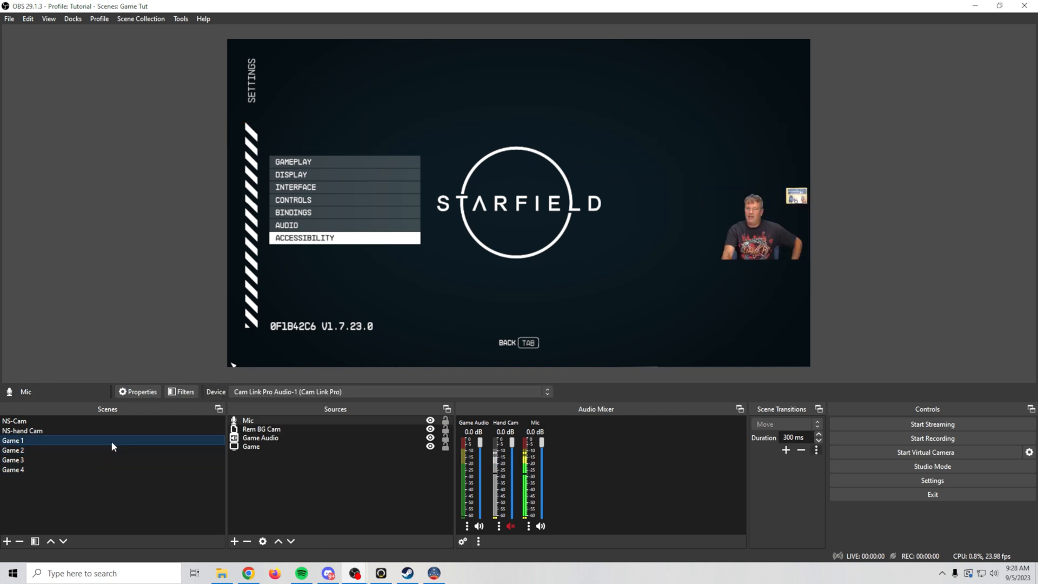
Preview the Move transitions by switching in order through the Game 2, Game 3 and Game 4 scenes
left_click(106, 452)
left_click(104, 460)
left_click(101, 468)
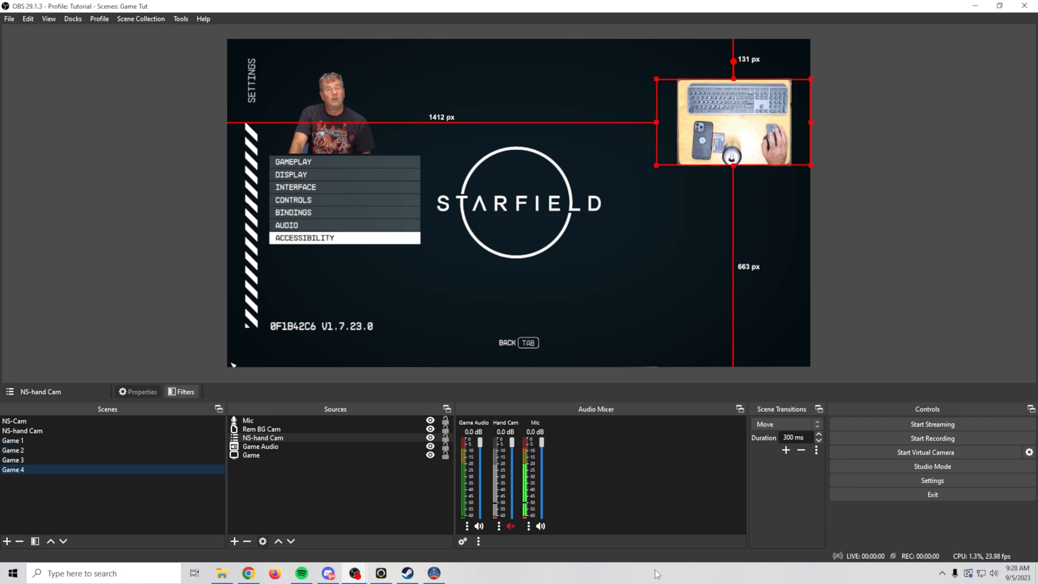
Review the hotkey settings for the "Switch to scene" entries of Game 1 through Game 4, leaving without saving changes
left_click(898, 480)
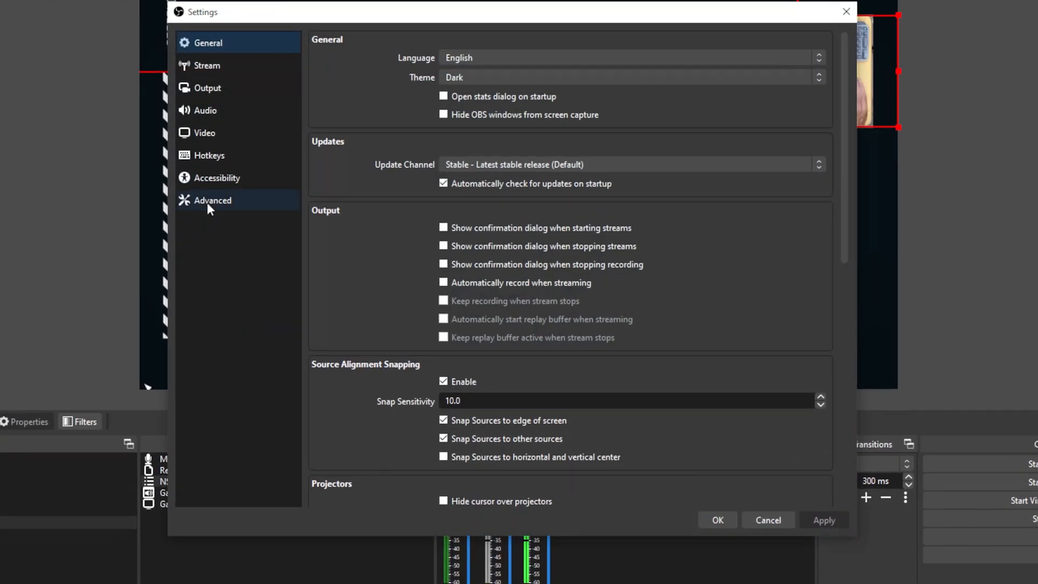
left_click(204, 157)
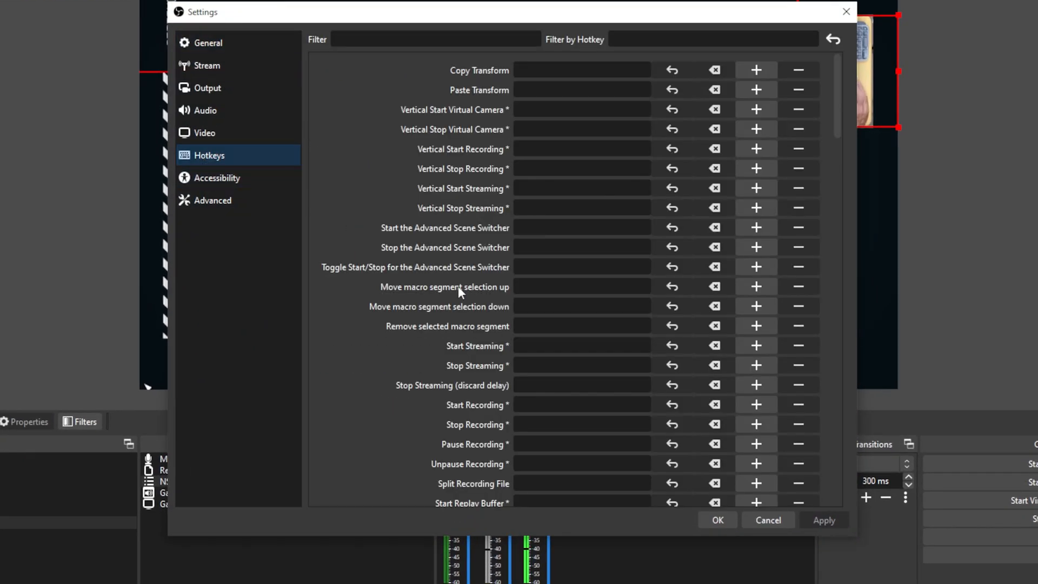
scroll(458, 265, "down", 5)
scroll(459, 259, "down", 10)
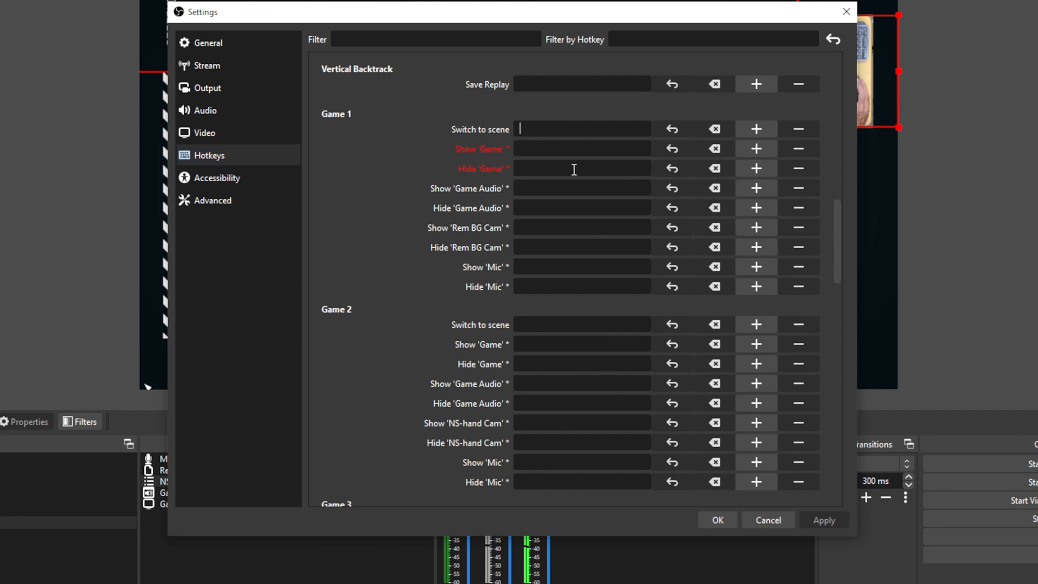
scroll(349, 220, "down", 2)
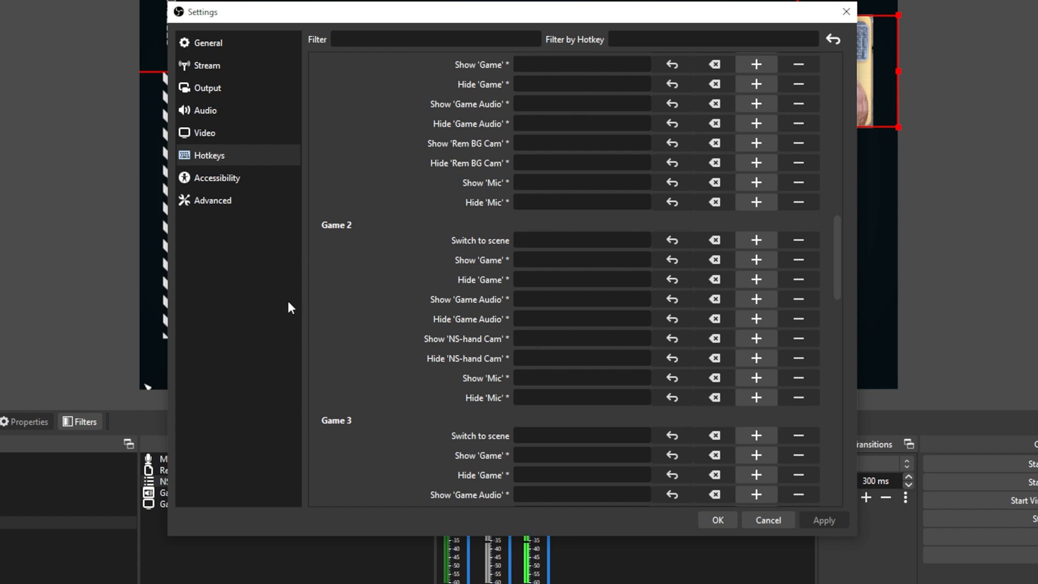
scroll(340, 337, "down", 3)
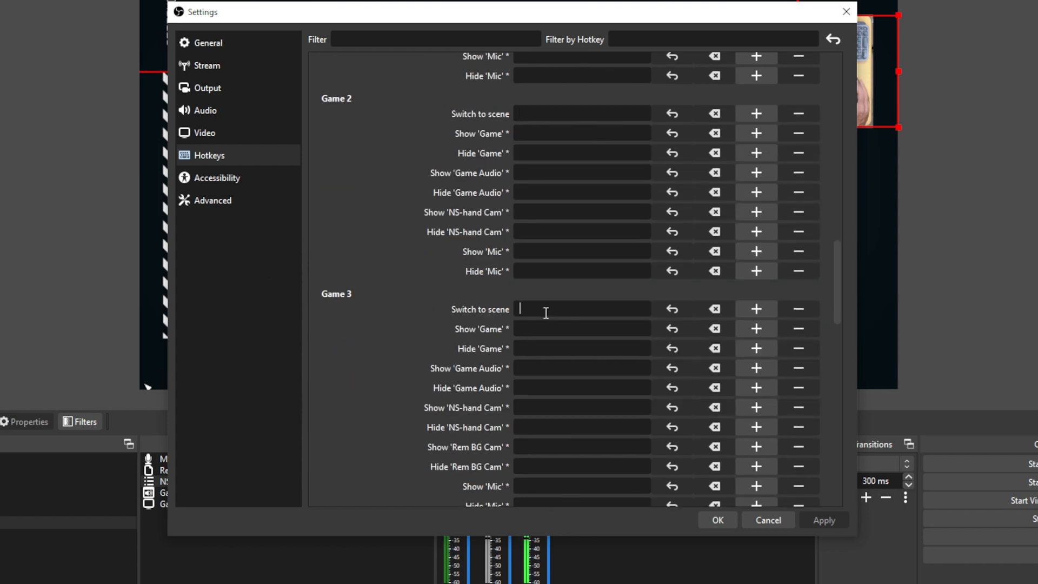
scroll(332, 335, "down", 7)
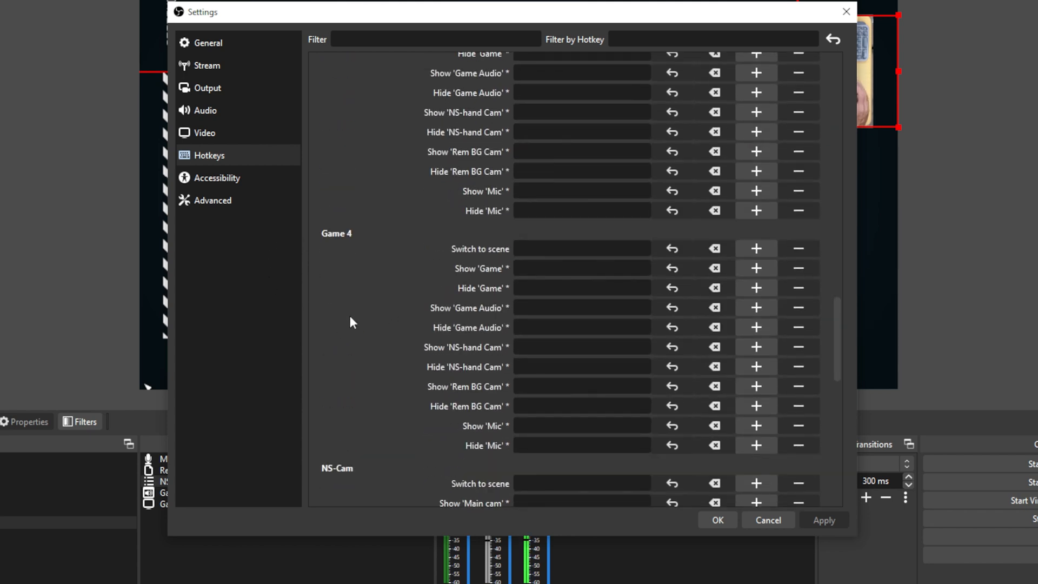
scroll(378, 277, "down", 3)
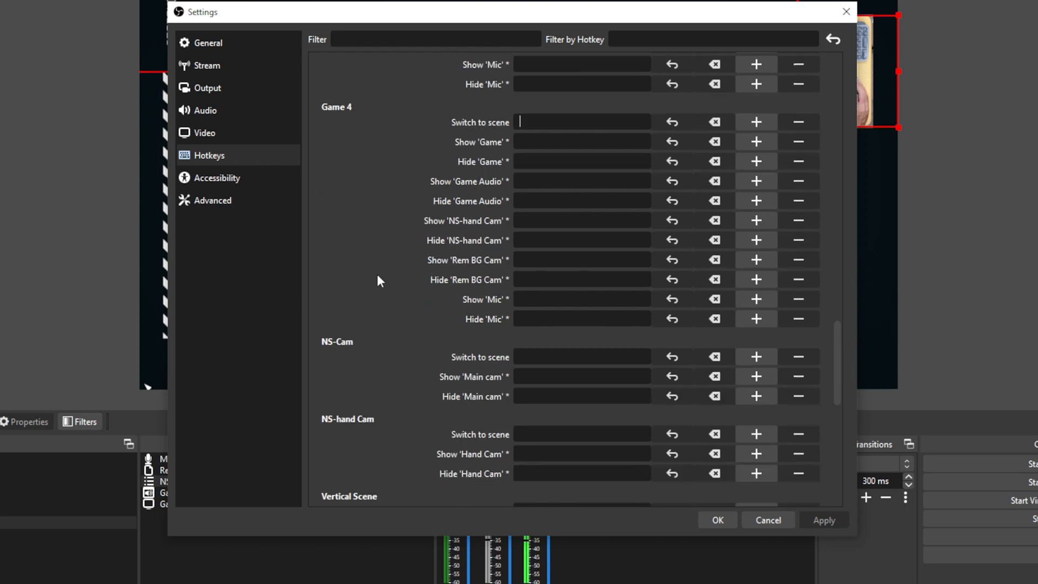
left_click(758, 519)
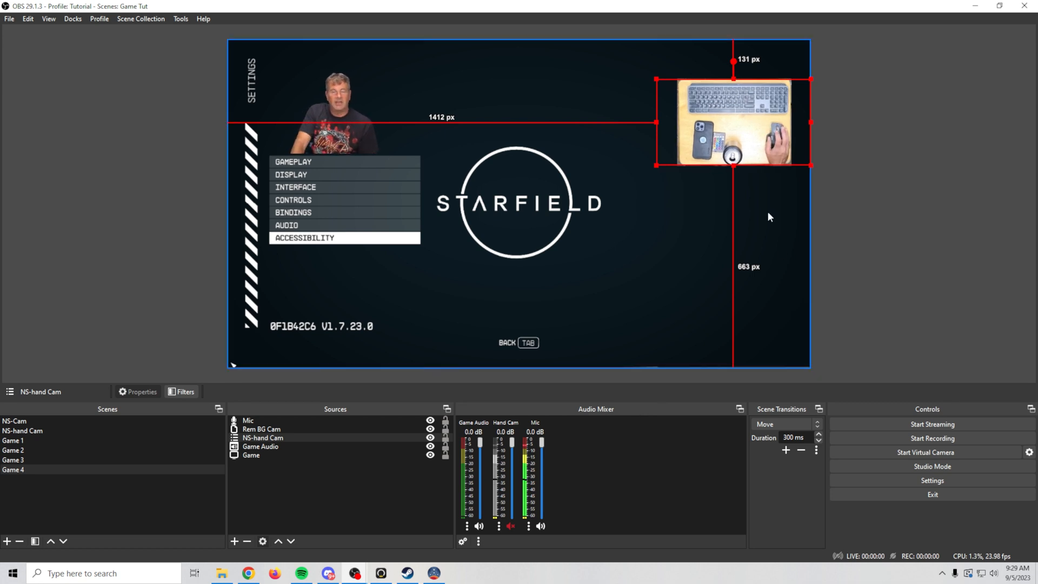
Duplicate the Game 4 scene as Game 5
right_click(98, 474)
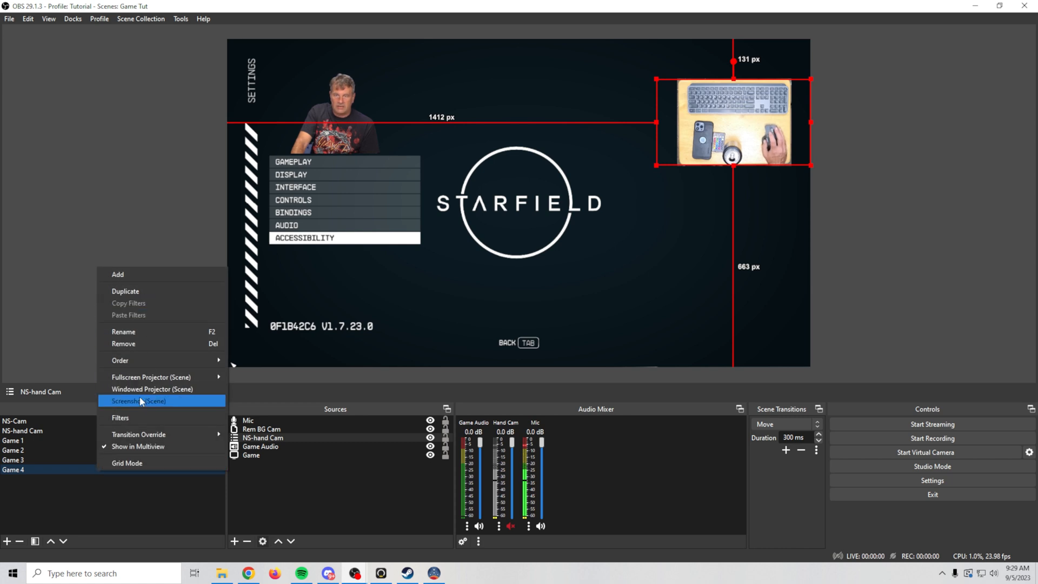
left_click(130, 291)
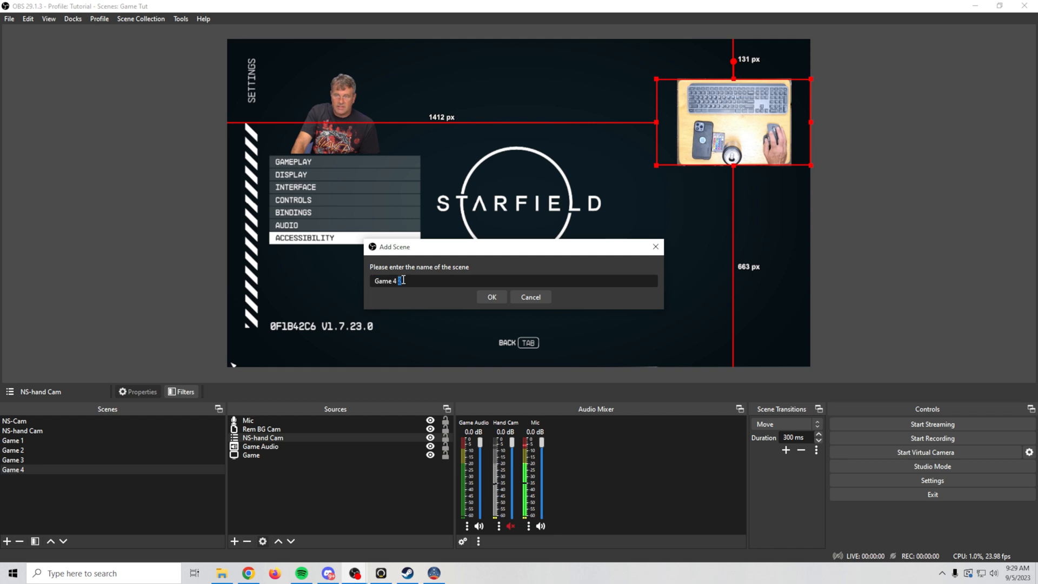
type("5")
key("Return")
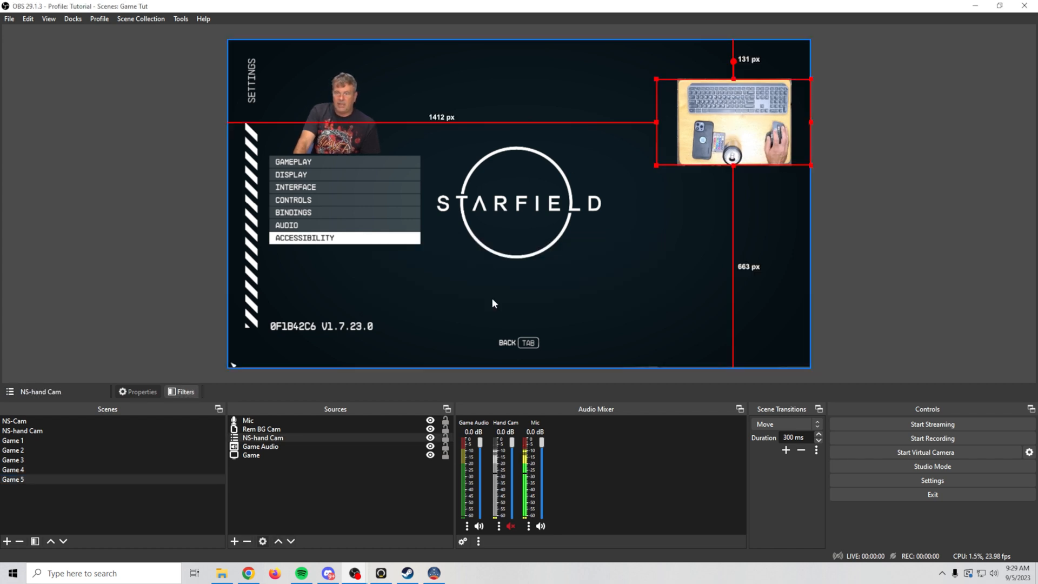
Remove NS-hand Cam from Game 5 and enlarge Rem BG Cam to cover most of the canvas down to its bottom edge
right_click(306, 436)
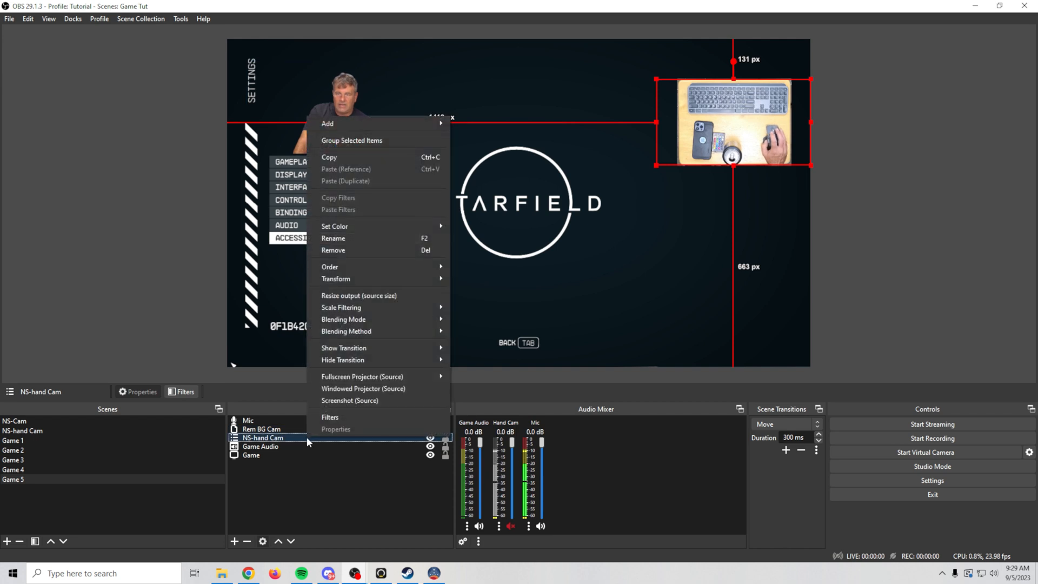
left_click(329, 248)
left_click(359, 123)
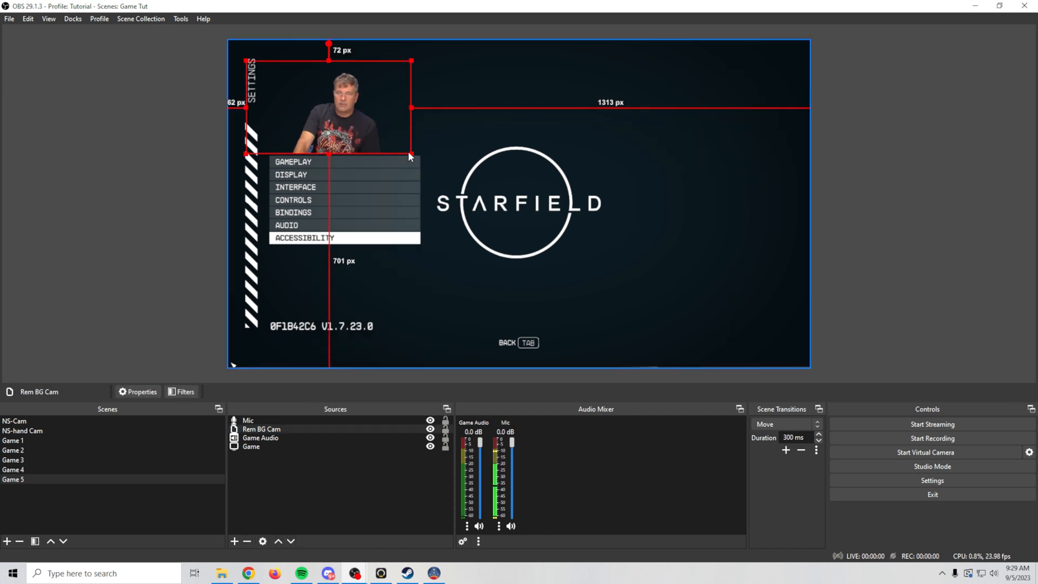
left_click_drag(410, 152, 690, 365)
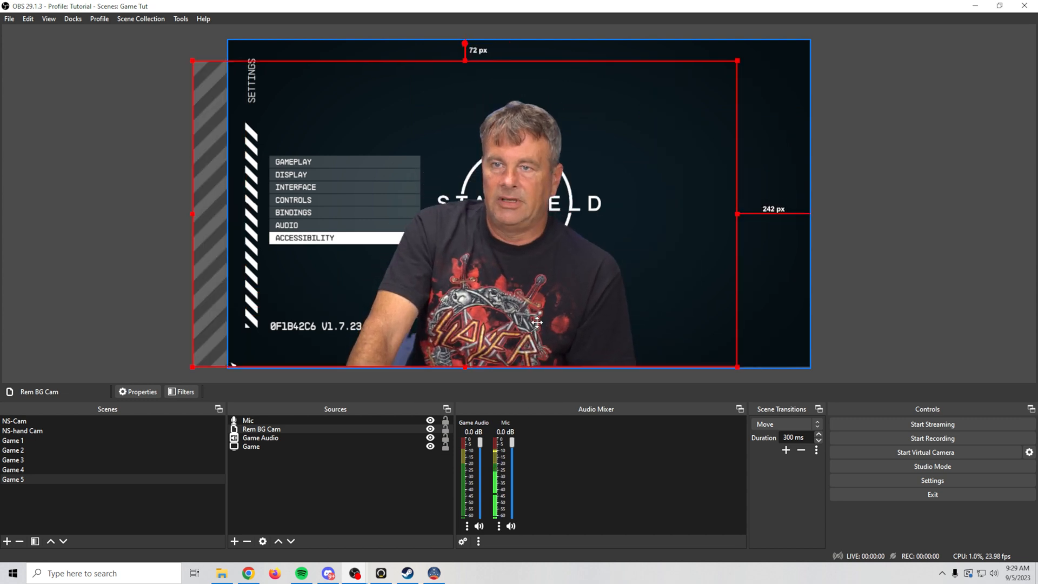
Check the switch from Game 4 to Game 5 and move Rem BG Cam to about 90 px from the canvas's top and 102 px from its right edge
left_click(69, 469)
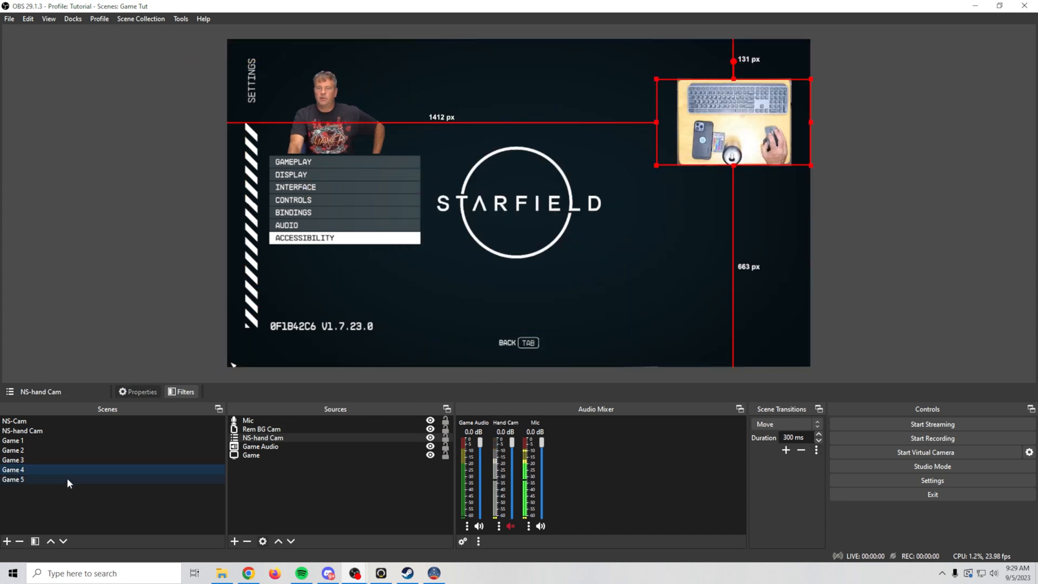
left_click(66, 480)
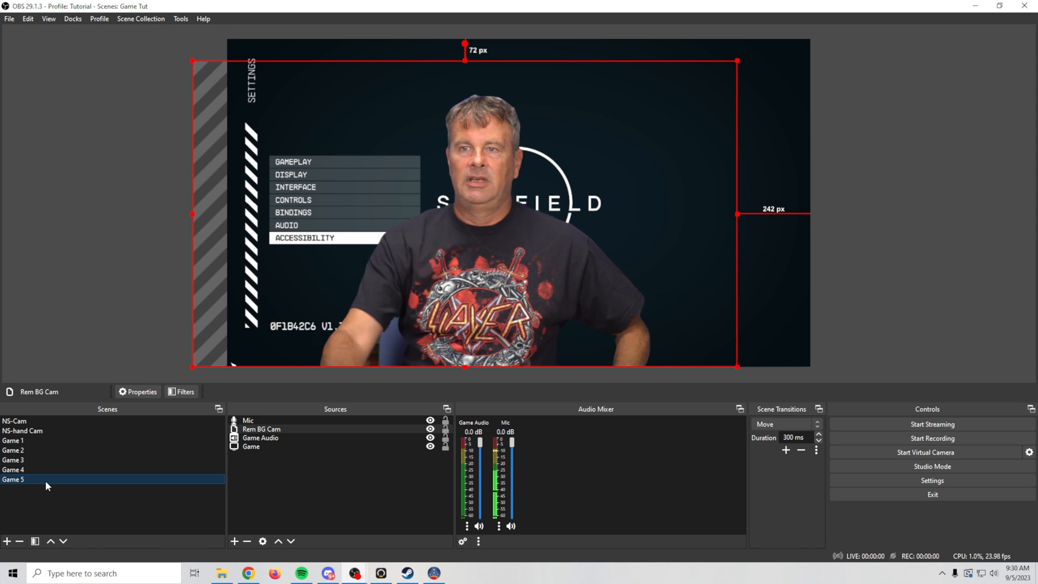
left_click(501, 295)
left_click_drag(501, 296, 543, 300)
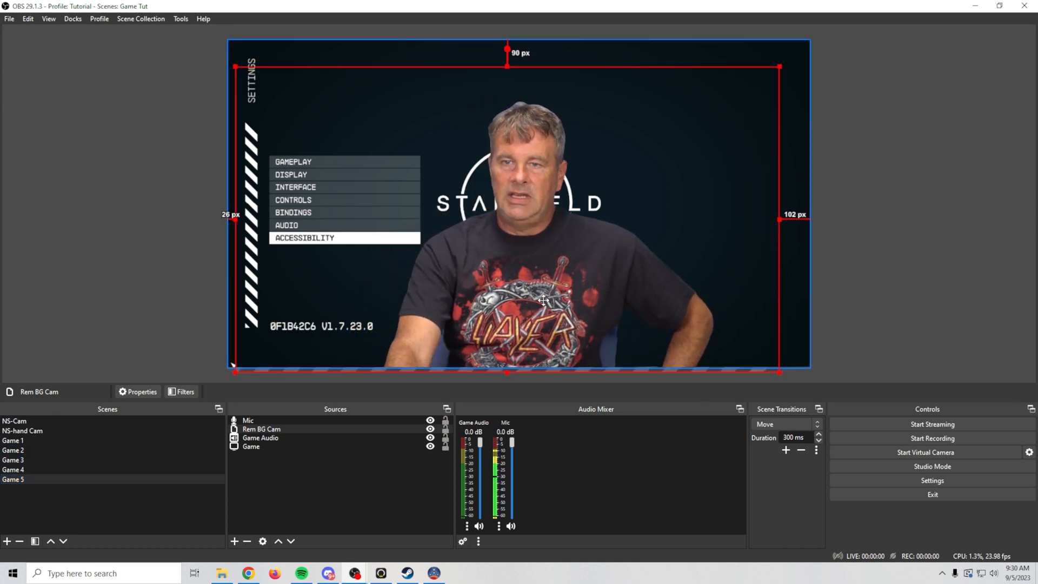
Switch through Game 3, Game 1 and Game 5 to check how the camera grows into the large layout
left_click(67, 460)
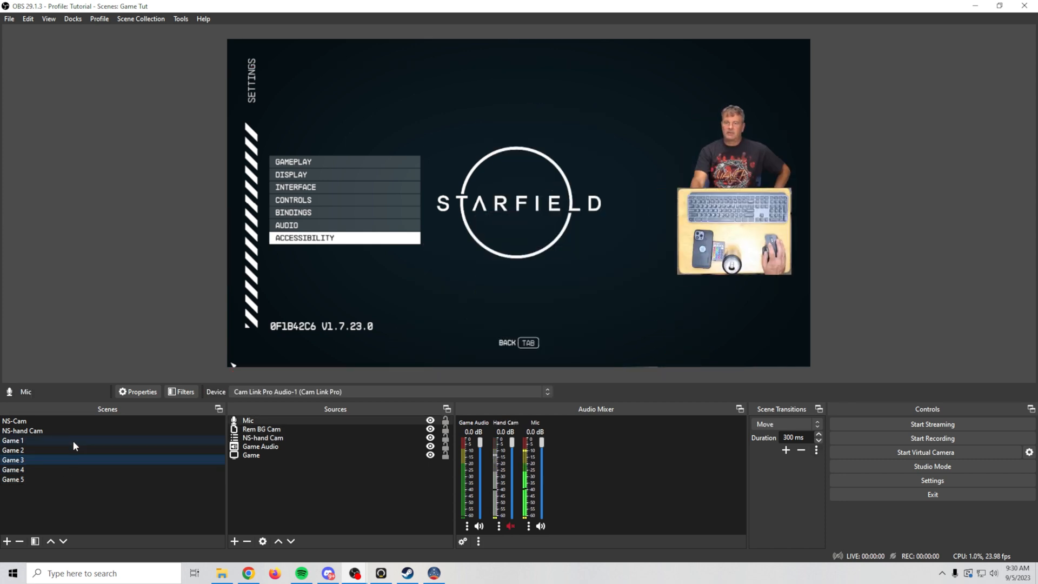
left_click(73, 439)
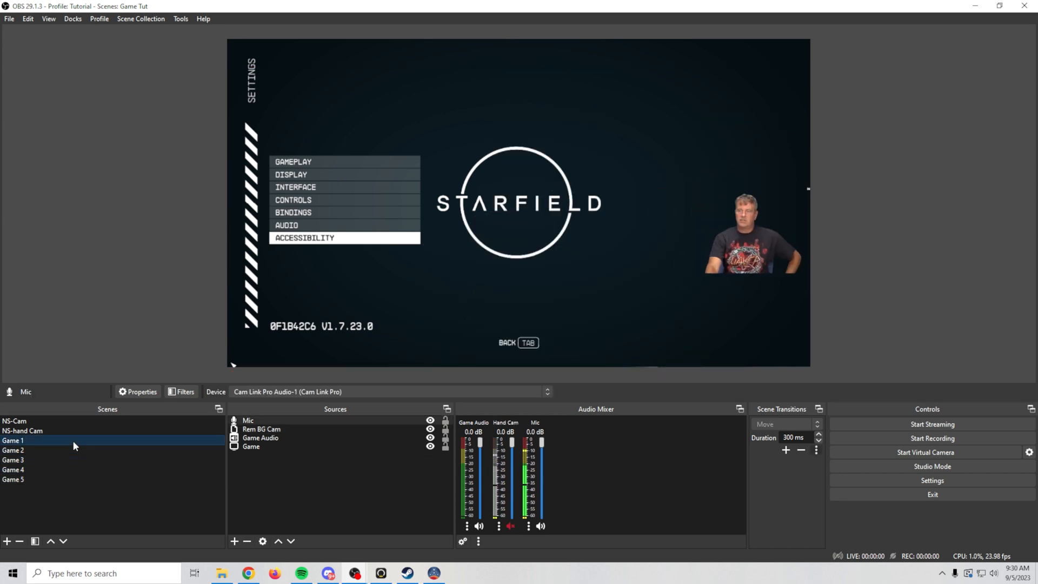
left_click(61, 479)
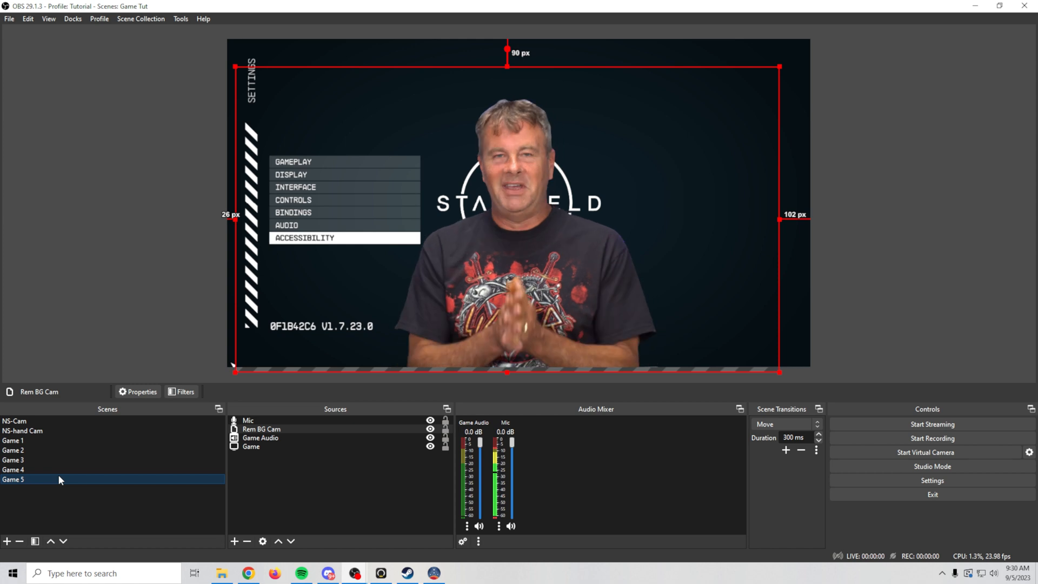